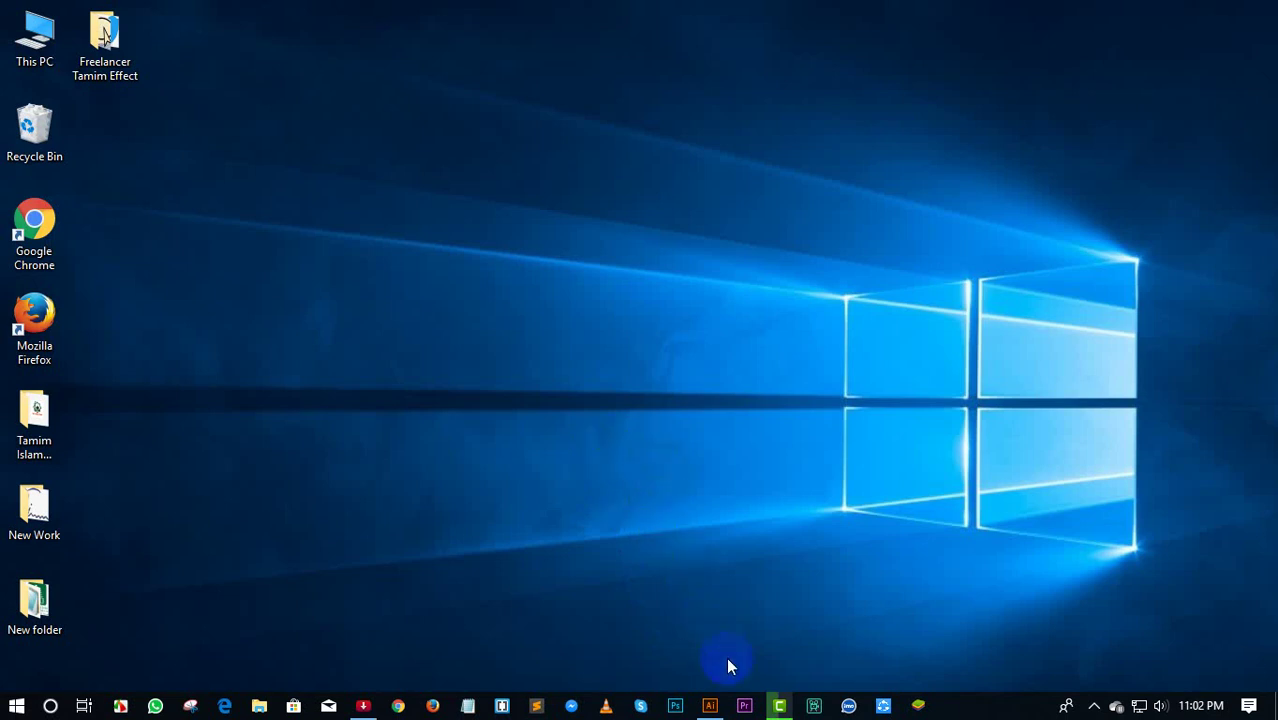
# Bring the Illustrator document back on screen and zoom out to 50%
pyautogui.click(712, 706)
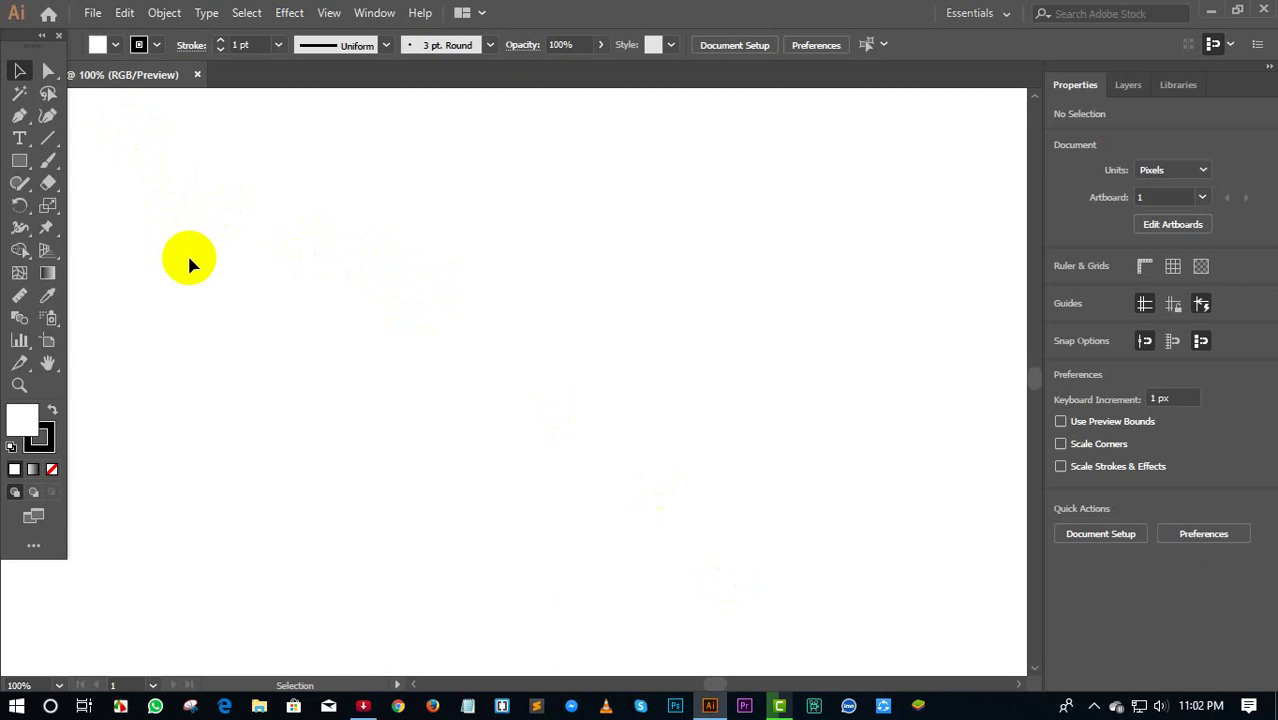
pyautogui.hotkey('ctrl', '-')
pyautogui.hotkey('ctrl', '-')
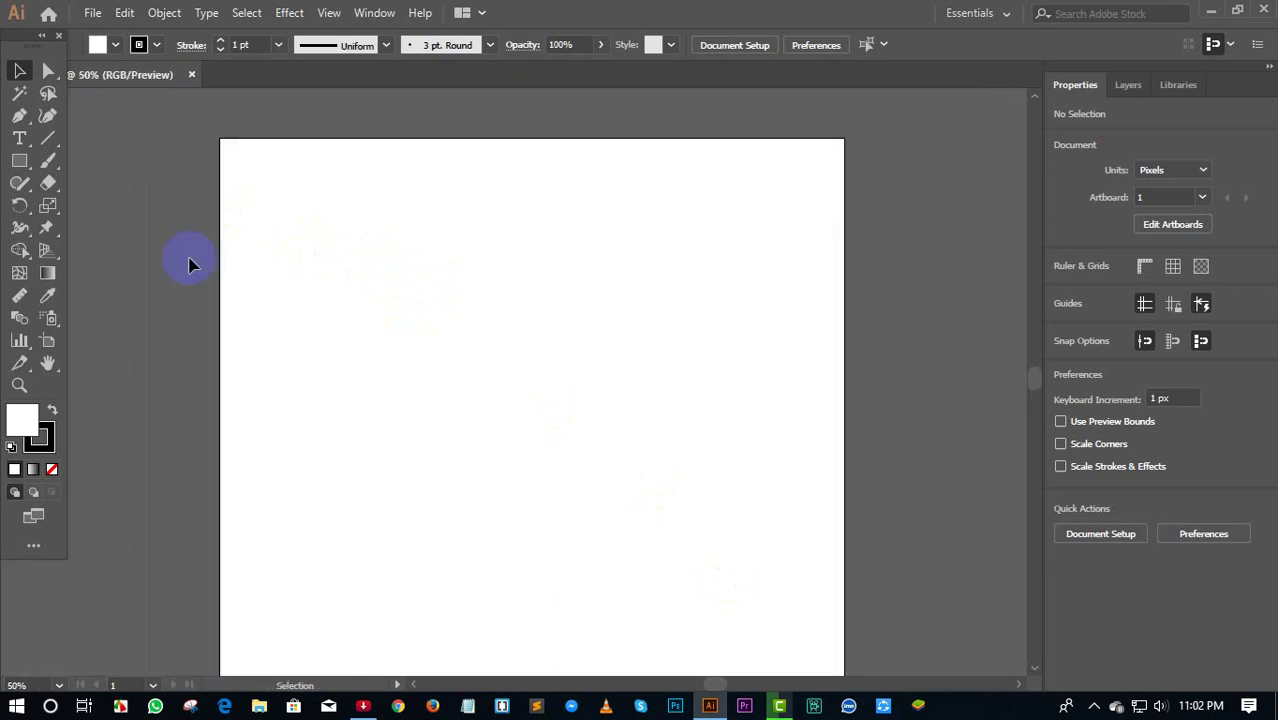
pyautogui.click(229, 273)
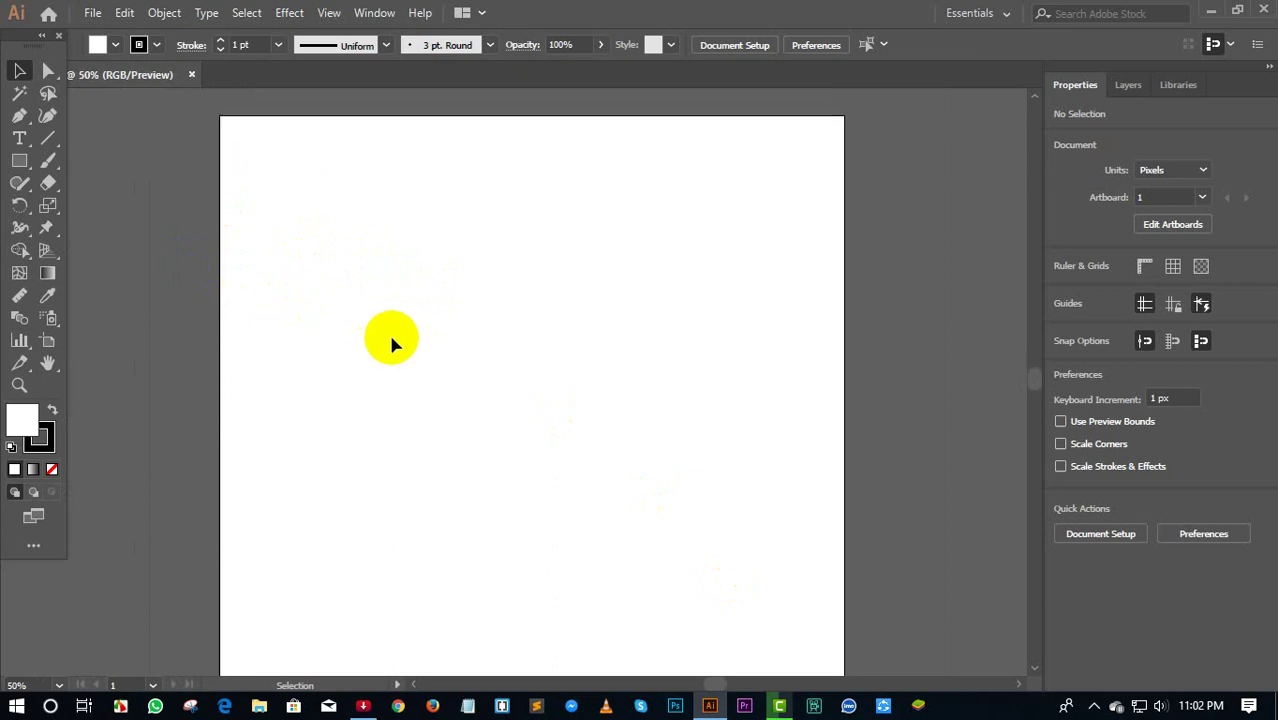
pyautogui.scroll(-2, 391, 341)
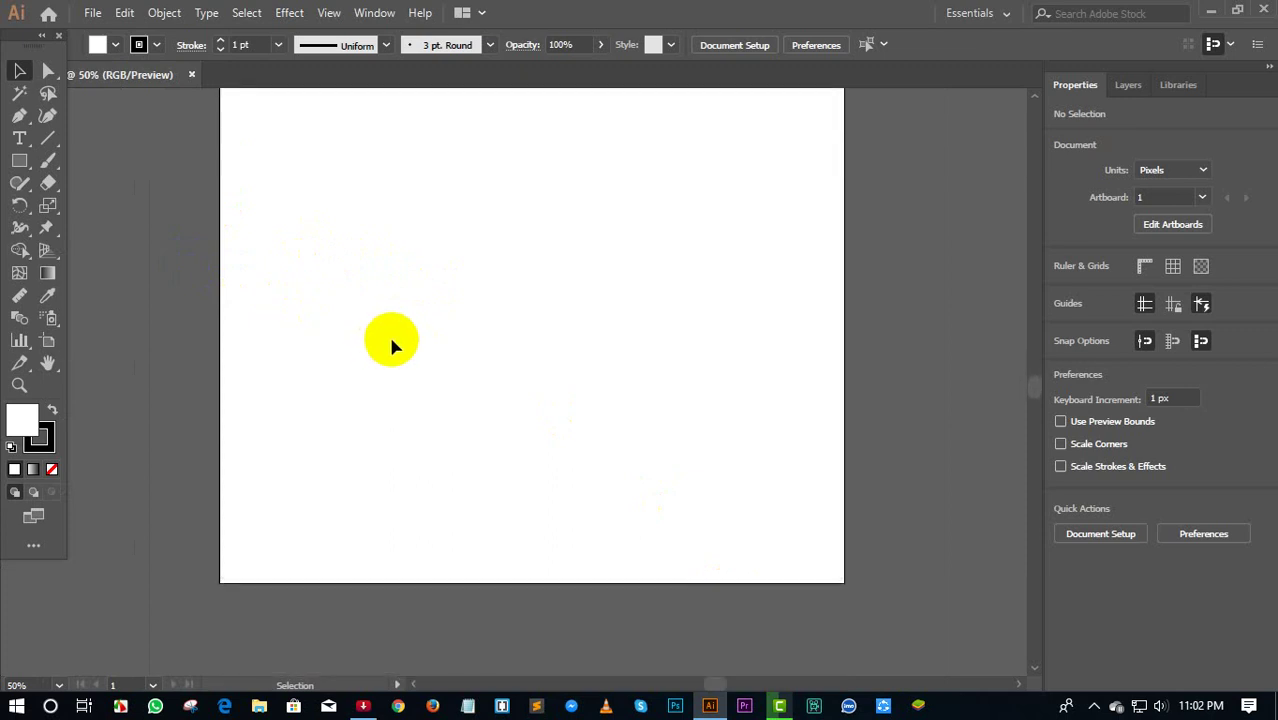
pyautogui.scroll(1, 391, 345)
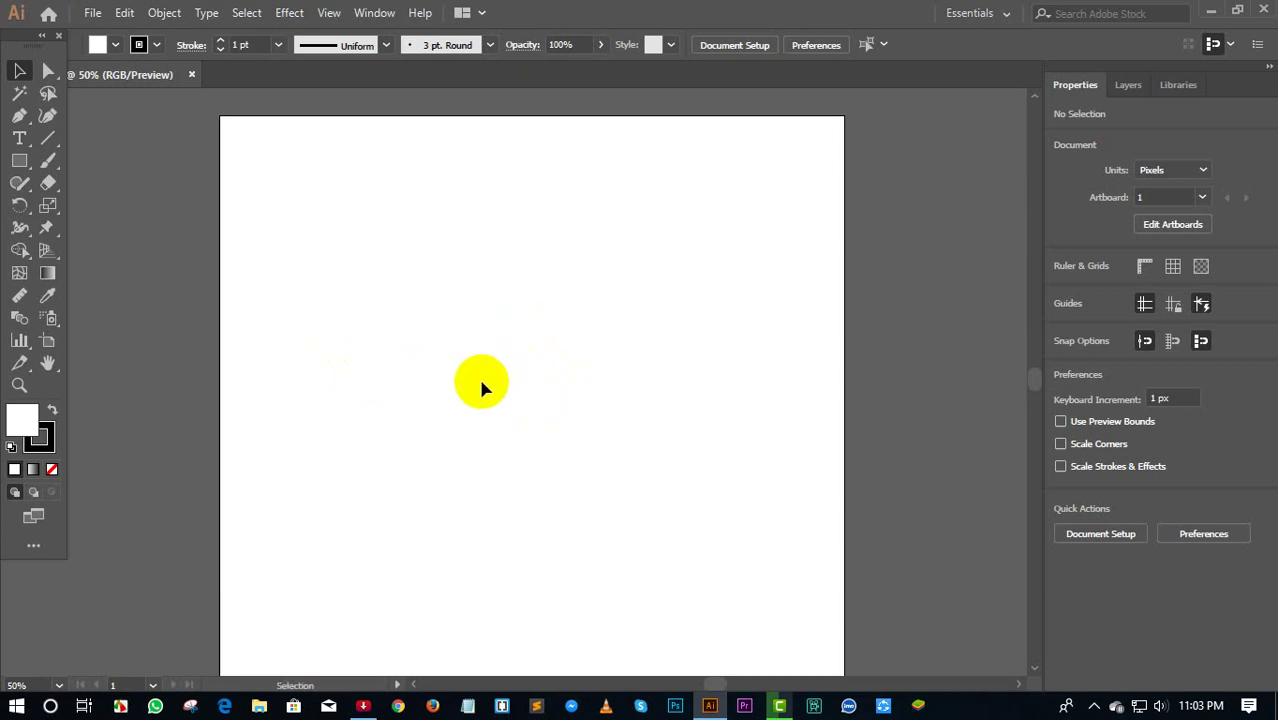
# Pan the blank artboard into position with the Hand tool and spacebar
pyautogui.click(48, 368)
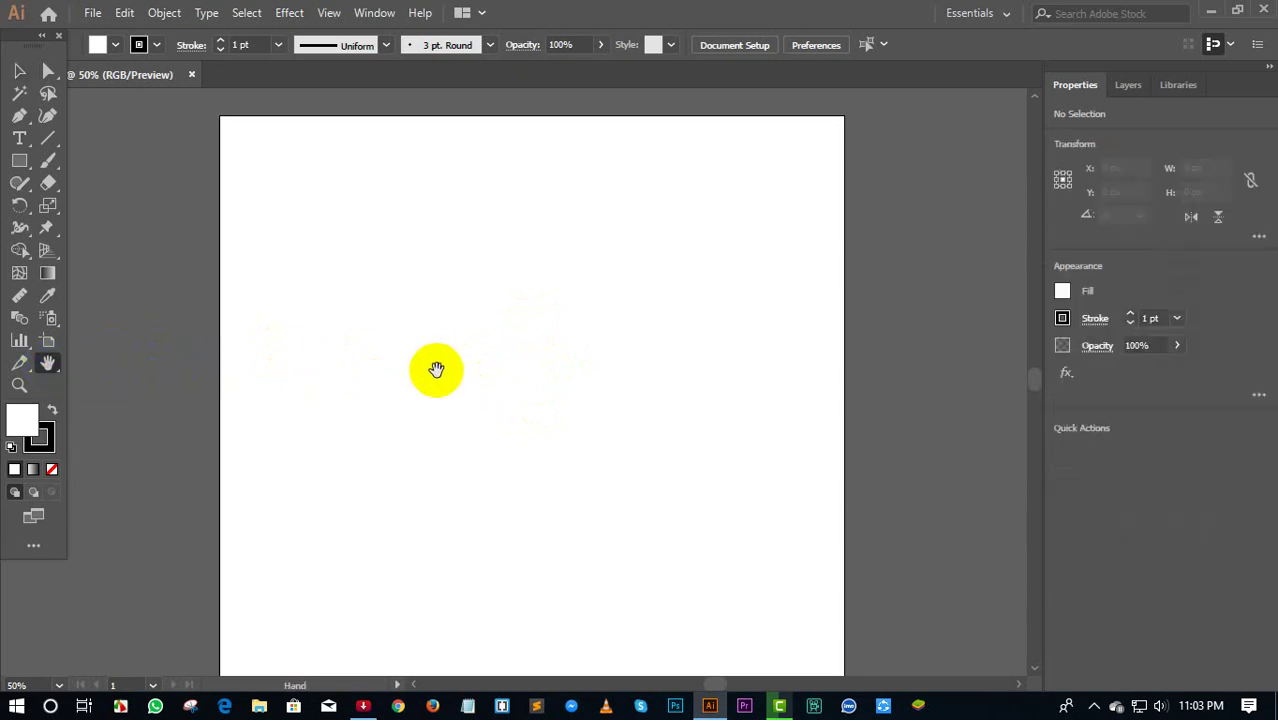
pyautogui.moveTo(420, 386)
pyautogui.mouseDown()
pyautogui.moveTo(328, 381)
pyautogui.moveTo(516, 357)
pyautogui.moveTo(291, 437)
pyautogui.moveTo(421, 474)
pyautogui.moveTo(394, 366)
pyautogui.moveTo(436, 354)
pyautogui.mouseUp()
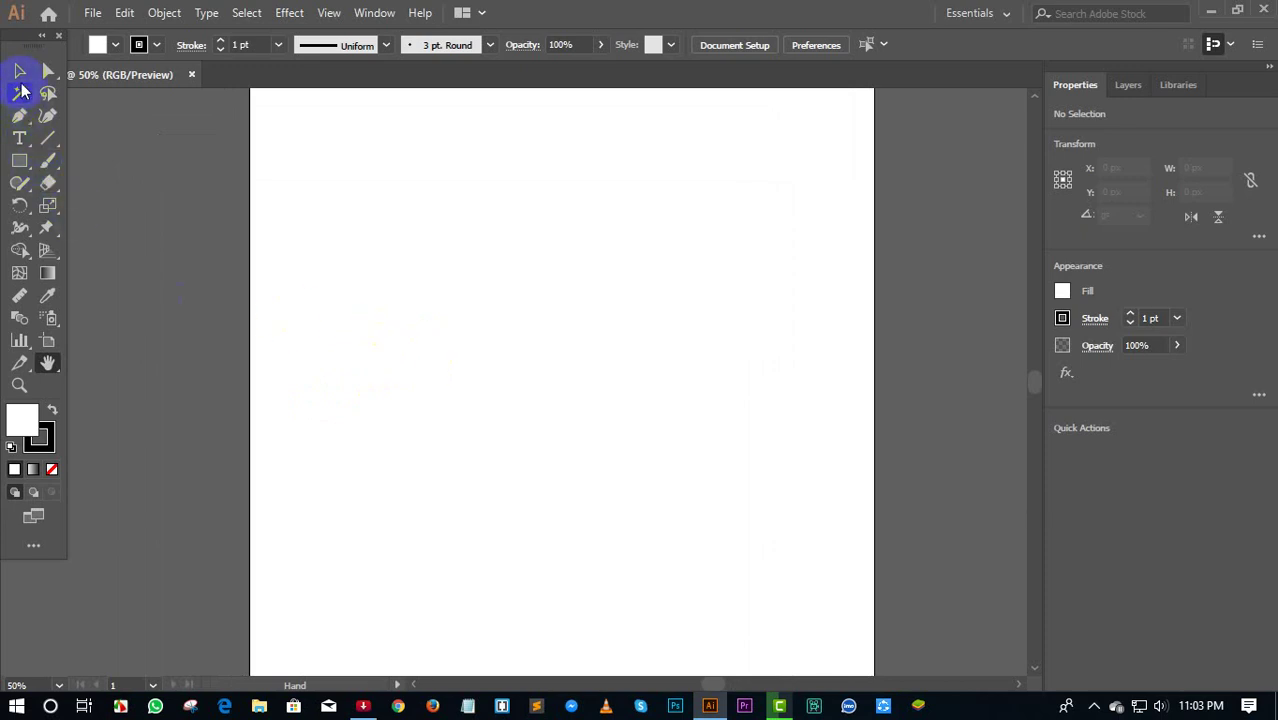
pyautogui.click(19, 70)
pyautogui.click(363, 390)
pyautogui.press('space')
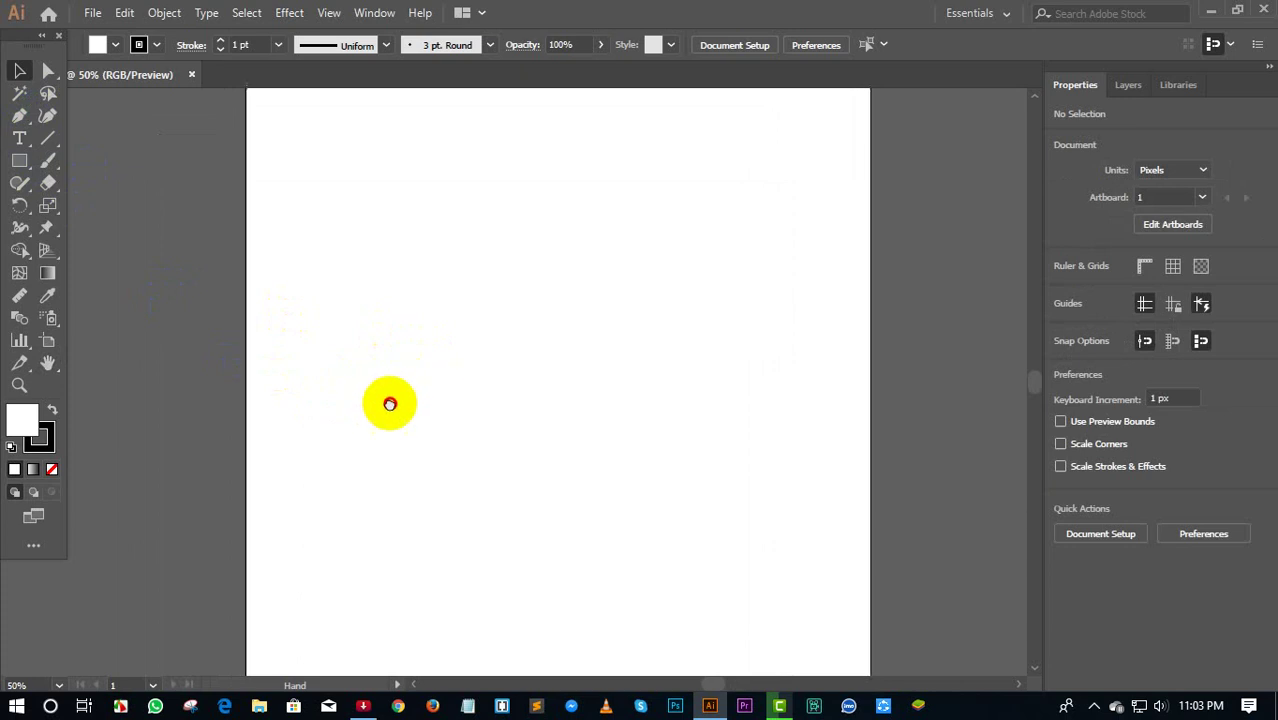
pyautogui.moveTo(391, 402); pyautogui.dragTo(316, 418)
pyautogui.moveTo(397, 411)
pyautogui.mouseDown()
pyautogui.moveTo(379, 448)
pyautogui.moveTo(348, 425)
pyautogui.moveTo(437, 401)
pyautogui.mouseUp()
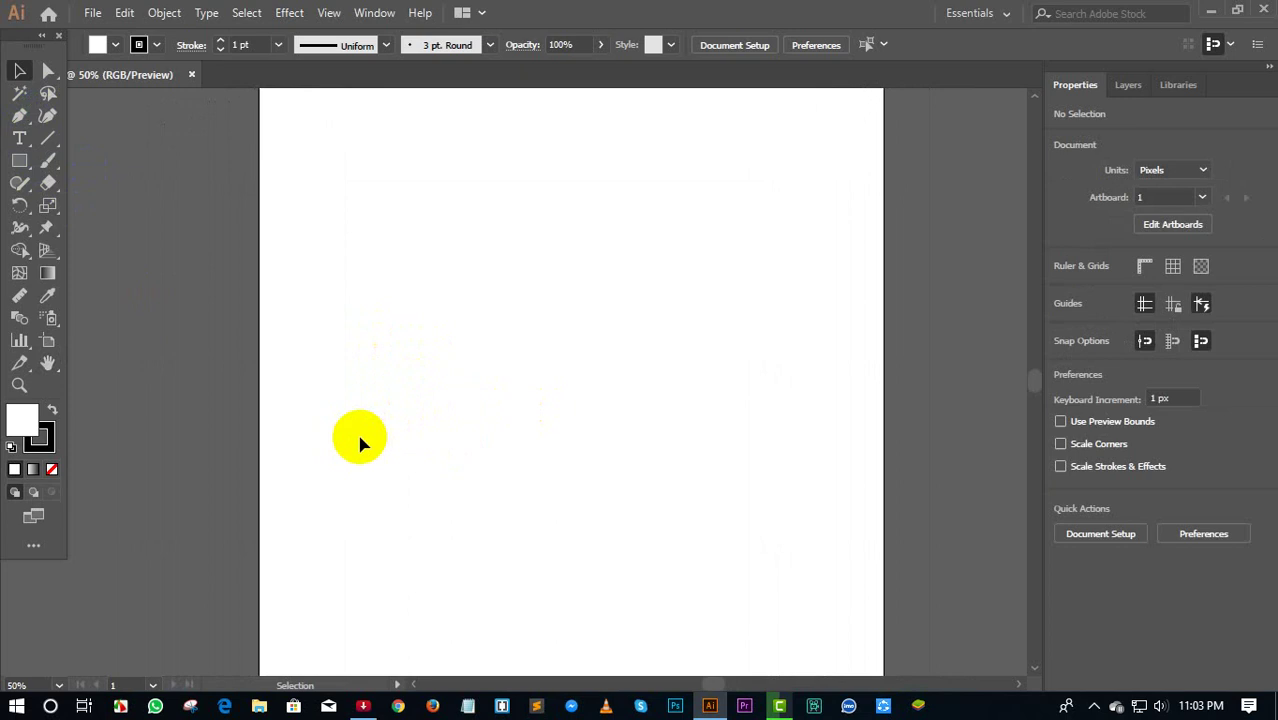
pyautogui.press('space')
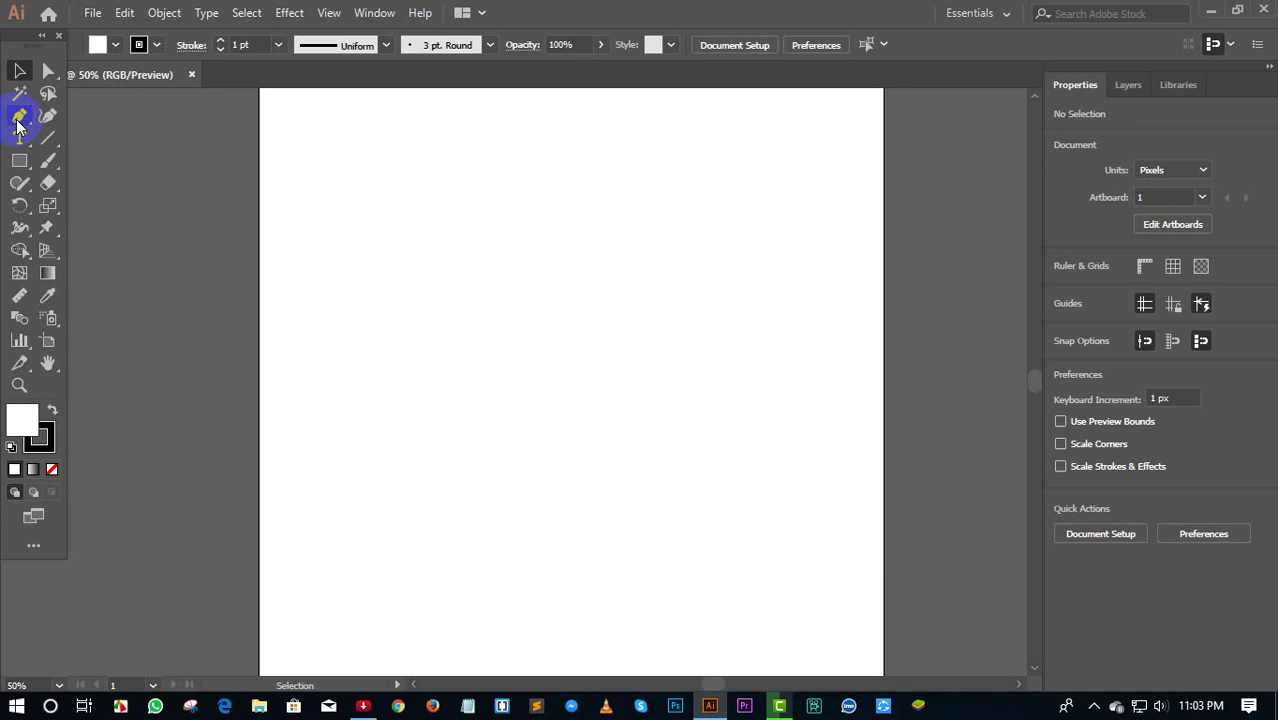
# Start a Pen path with a first anchor in the upper middle of the artboard
pyautogui.moveTo(322, 245); pyautogui.dragTo(373, 231)
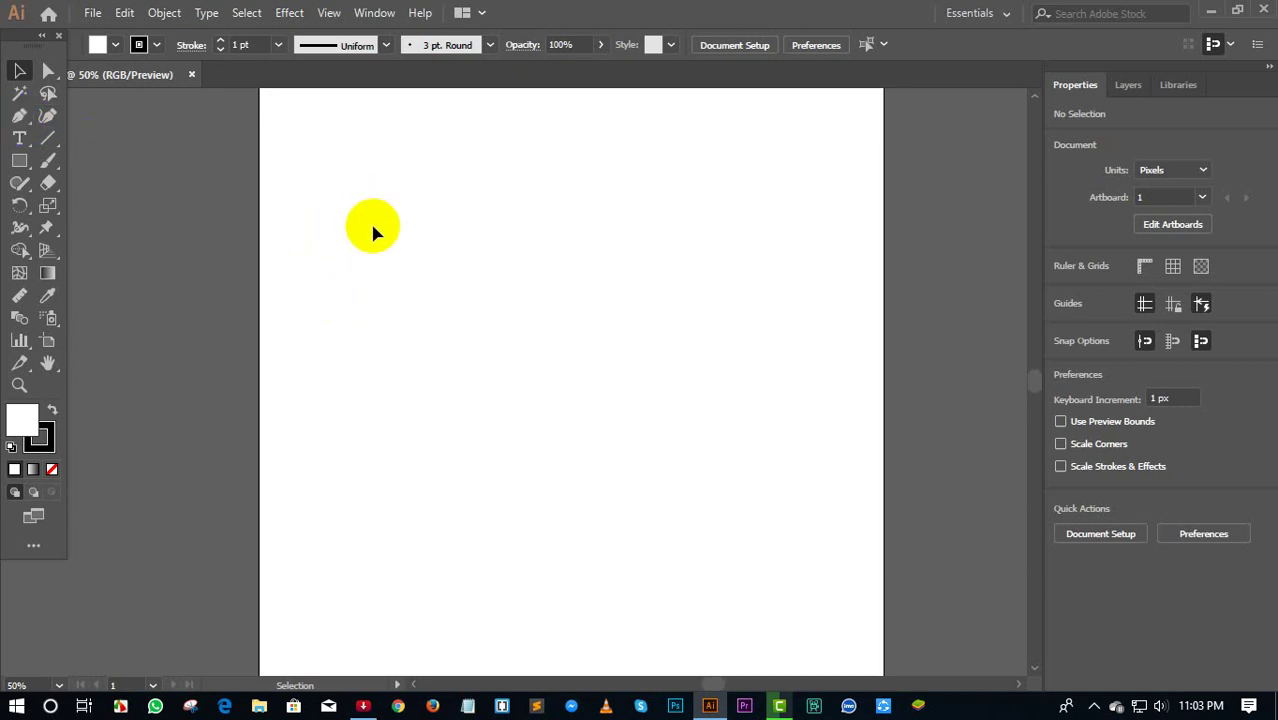
pyautogui.click(19, 115)
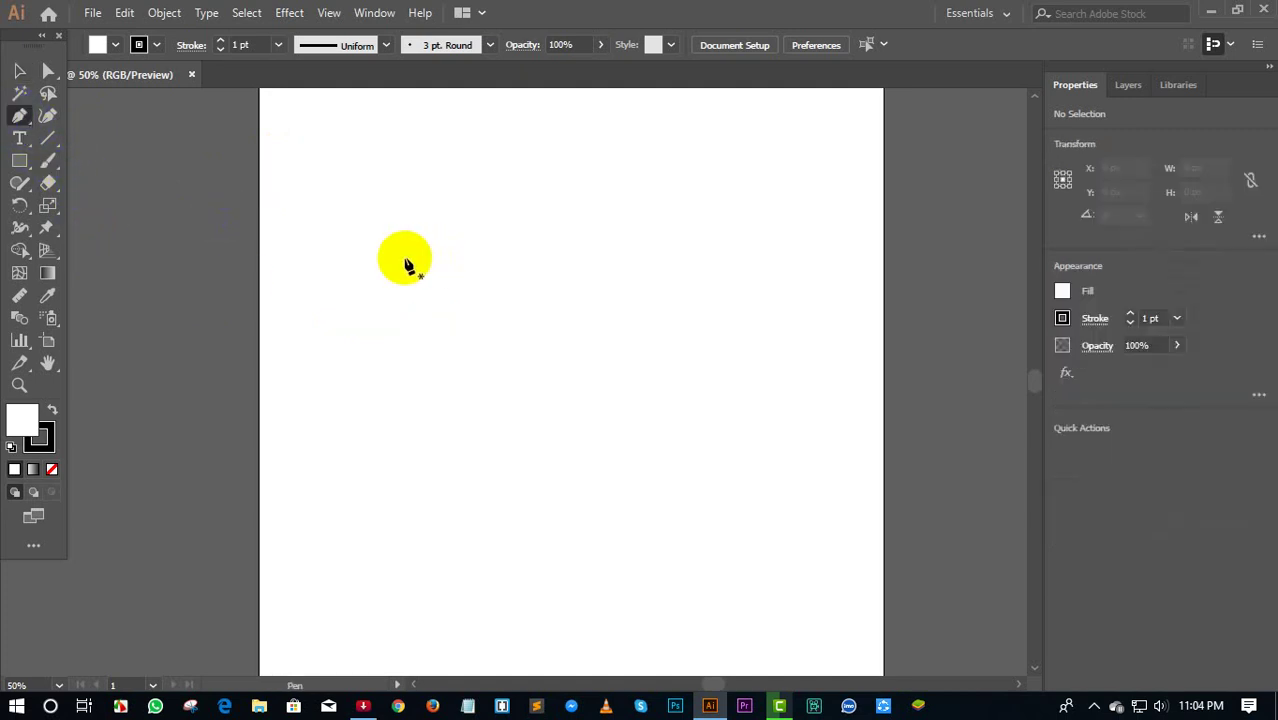
pyautogui.click(432, 290)
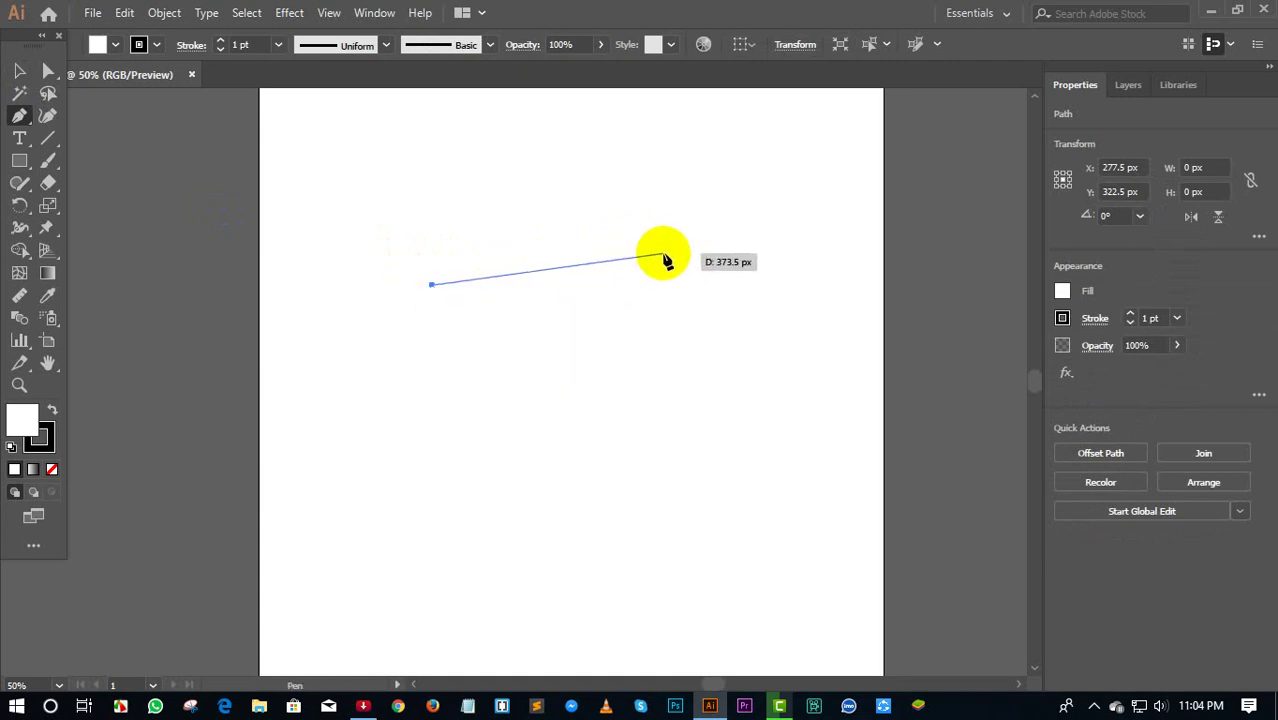
pyautogui.click(667, 257)
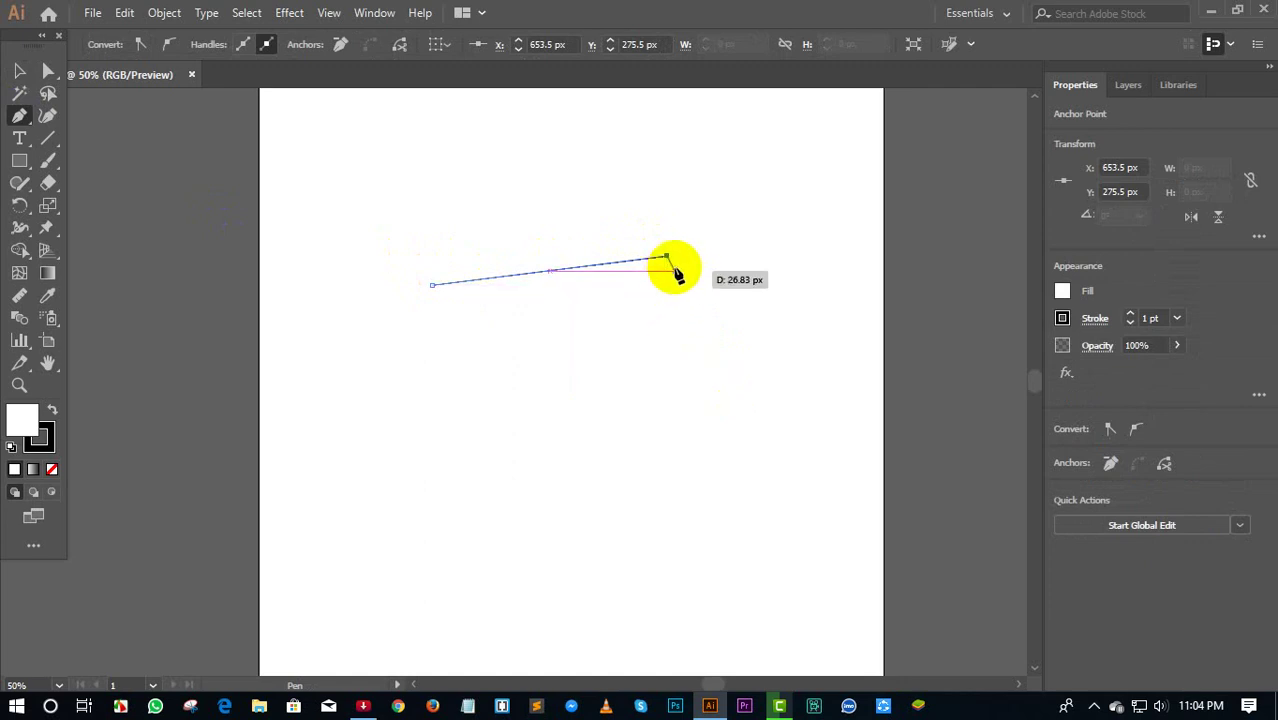
pyautogui.press('ctrl')
# Drag a second anchor into an upward arc and lengthen its handle
pyautogui.keyDown('ctrl'); pyautogui.click(678, 288); pyautogui.keyUp('ctrl')
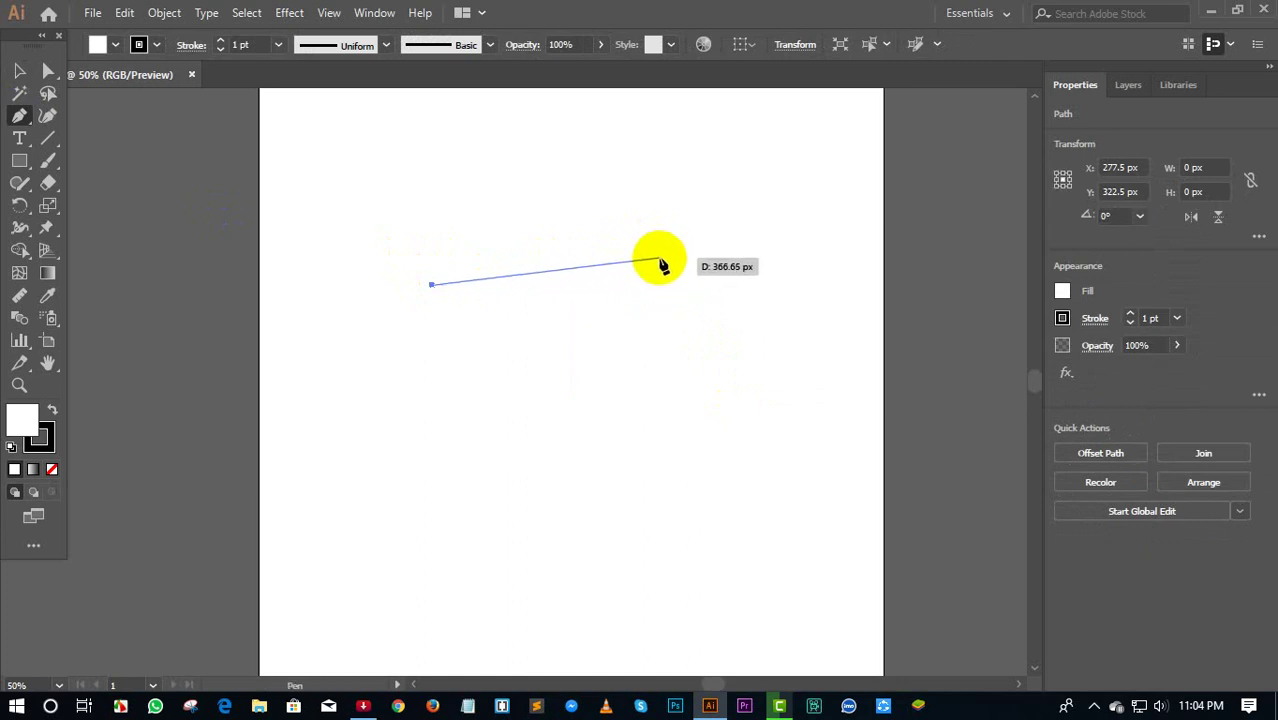
pyautogui.click(659, 260)
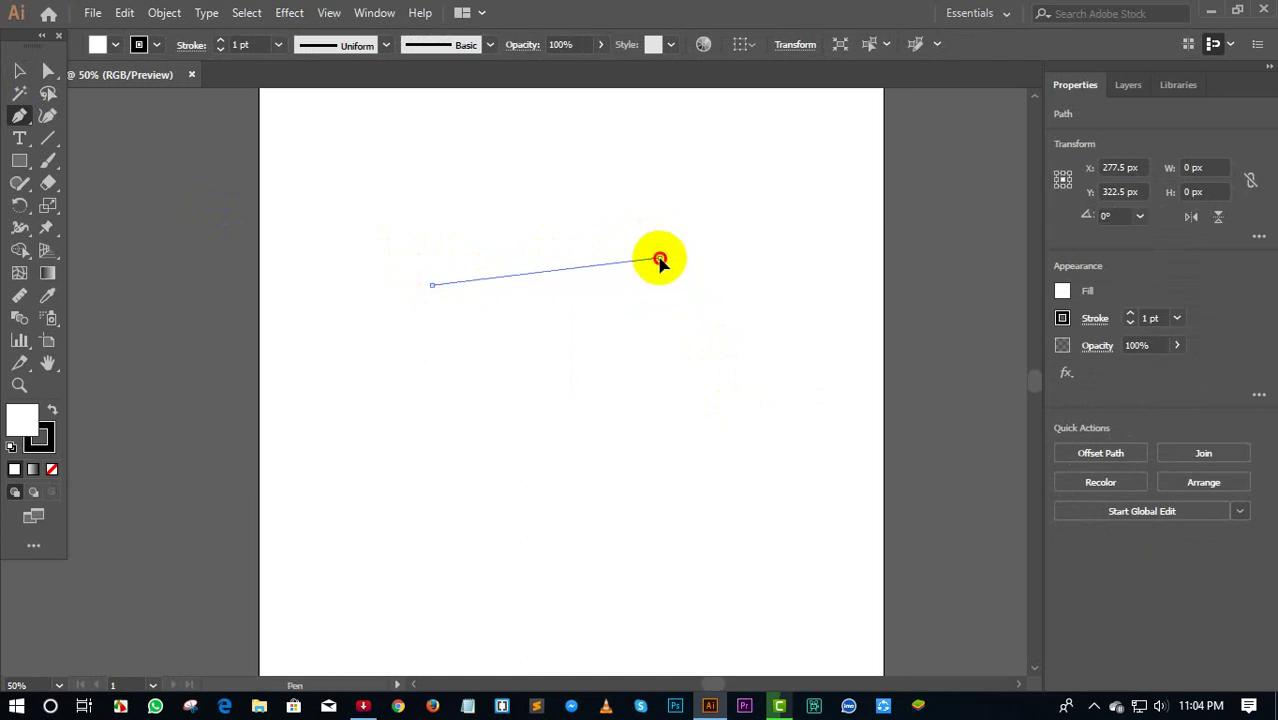
pyautogui.moveTo(659, 260)
pyautogui.mouseDown()
pyautogui.moveTo(718, 354)
pyautogui.moveTo(671, 368)
pyautogui.moveTo(715, 311)
pyautogui.mouseUp()
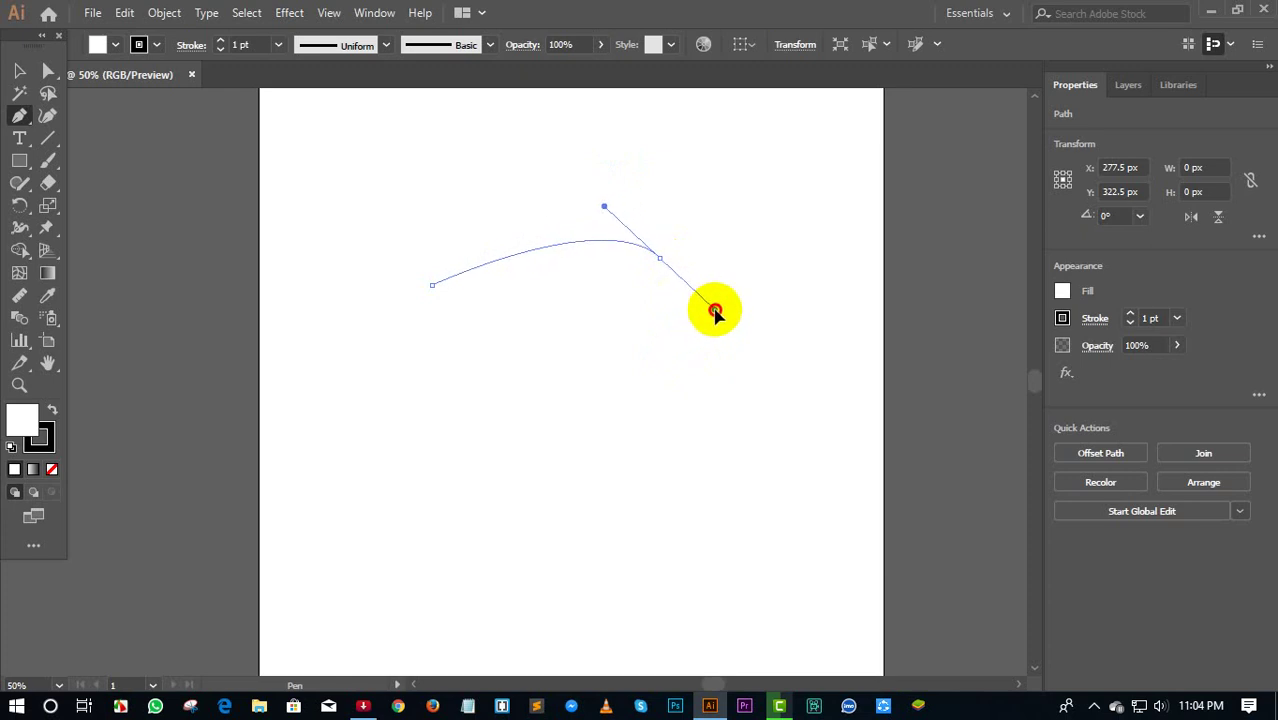
pyautogui.moveTo(715, 311)
pyautogui.mouseDown()
pyautogui.moveTo(673, 360)
pyautogui.moveTo(784, 395)
pyautogui.moveTo(853, 383)
pyautogui.moveTo(836, 402)
pyautogui.moveTo(793, 346)
pyautogui.mouseUp()
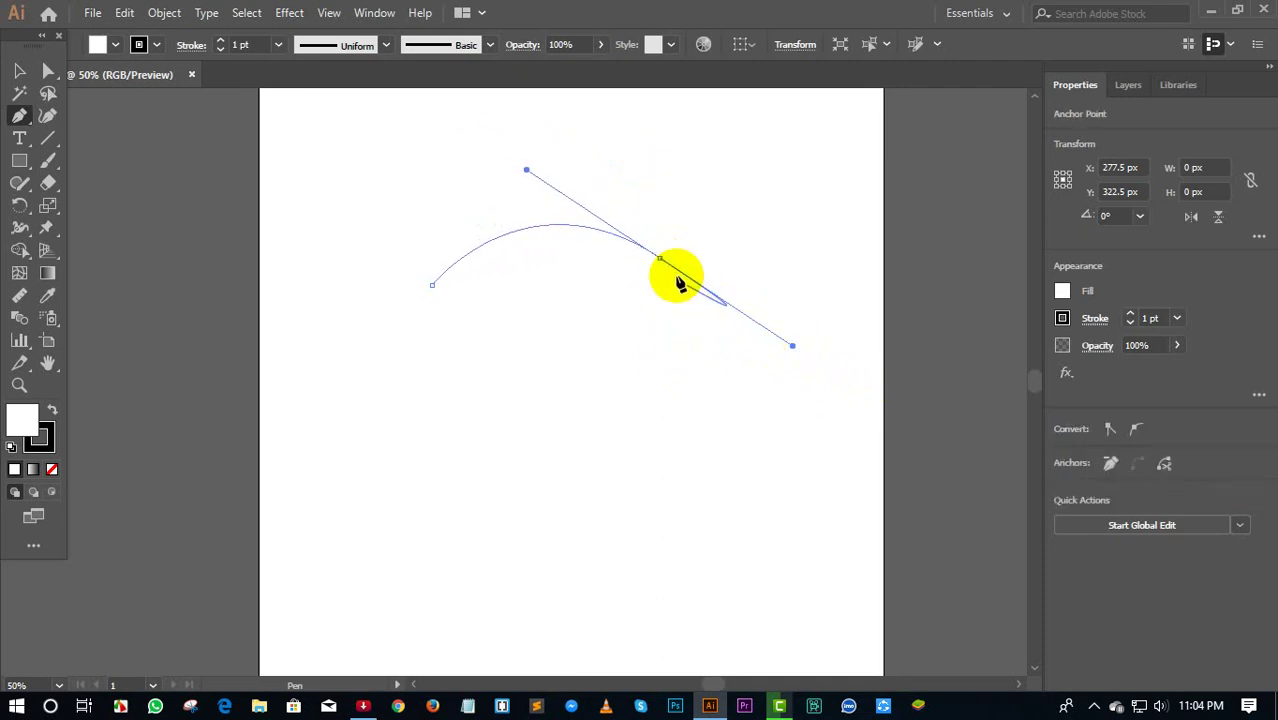
pyautogui.moveTo(661, 270)
pyautogui.mouseDown()
pyautogui.moveTo(747, 322)
pyautogui.moveTo(671, 284)
pyautogui.moveTo(730, 371)
pyautogui.moveTo(665, 343)
pyautogui.moveTo(670, 365)
pyautogui.moveTo(636, 334)
pyautogui.moveTo(630, 296)
pyautogui.moveTo(656, 276)
pyautogui.mouseUp()
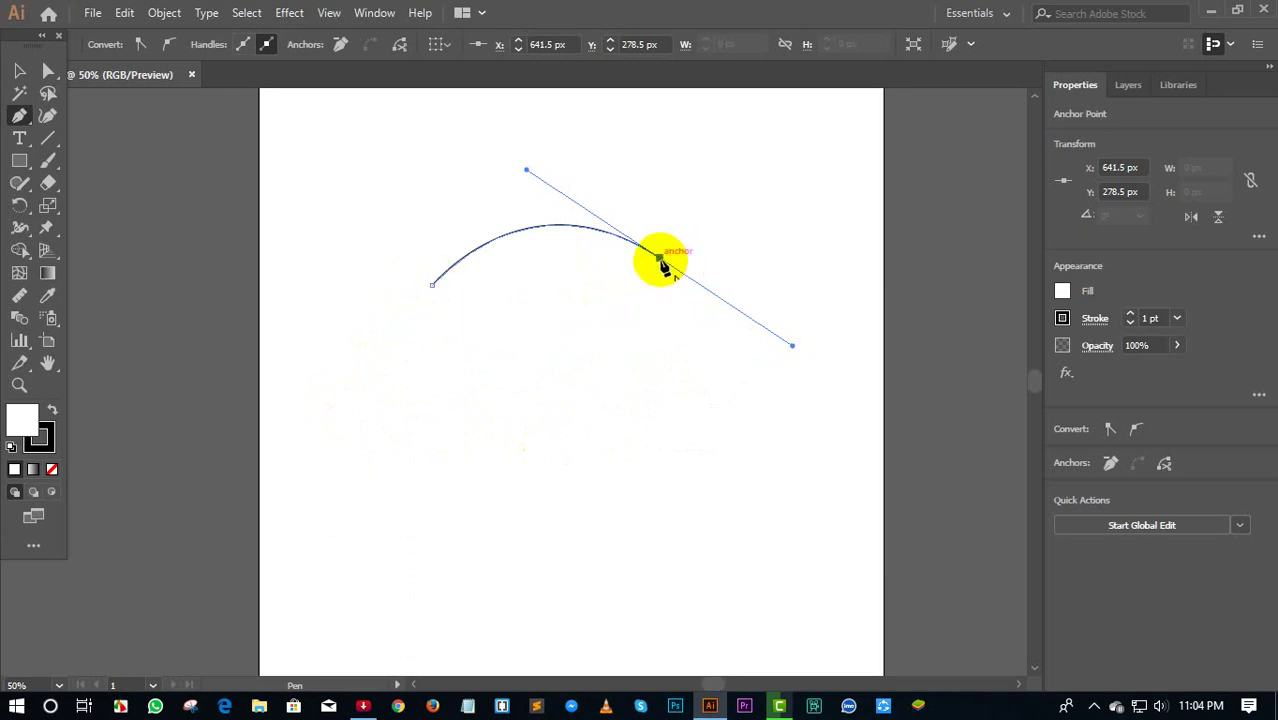
# Add a bottom anchor and close the test curve into a leaf-like shape
pyautogui.moveTo(661, 262); pyautogui.dragTo(662, 265)
pyautogui.moveTo(659, 262)
pyautogui.mouseDown()
pyautogui.moveTo(700, 312)
pyautogui.moveTo(698, 290)
pyautogui.moveTo(662, 280)
pyautogui.mouseUp()
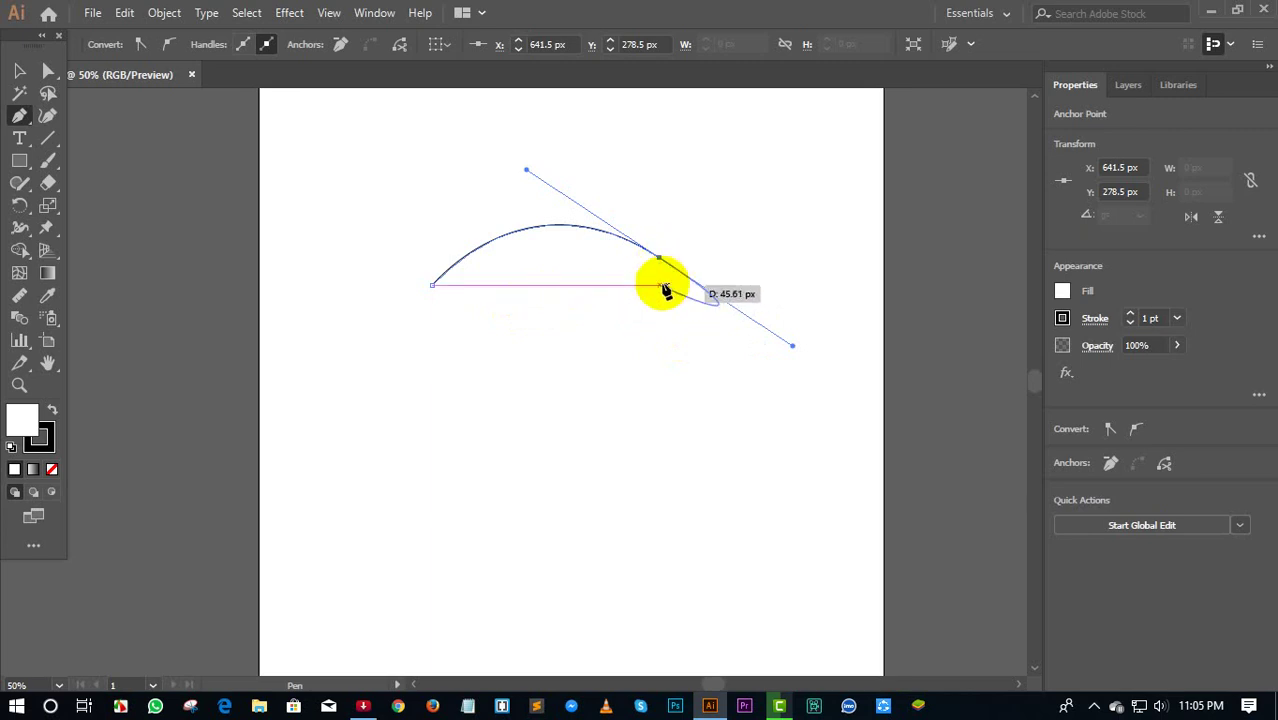
pyautogui.moveTo(662, 280); pyautogui.dragTo(661, 268)
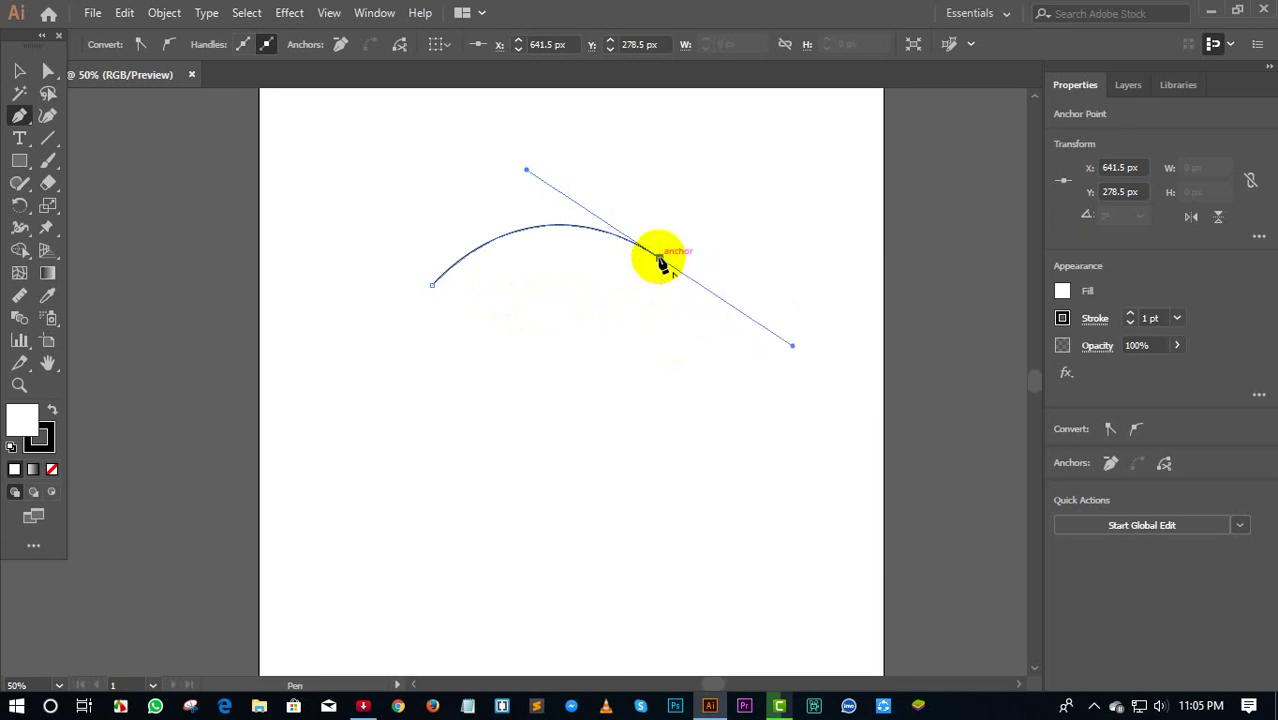
pyautogui.click(661, 267)
pyautogui.moveTo(661, 267); pyautogui.dragTo(677, 276)
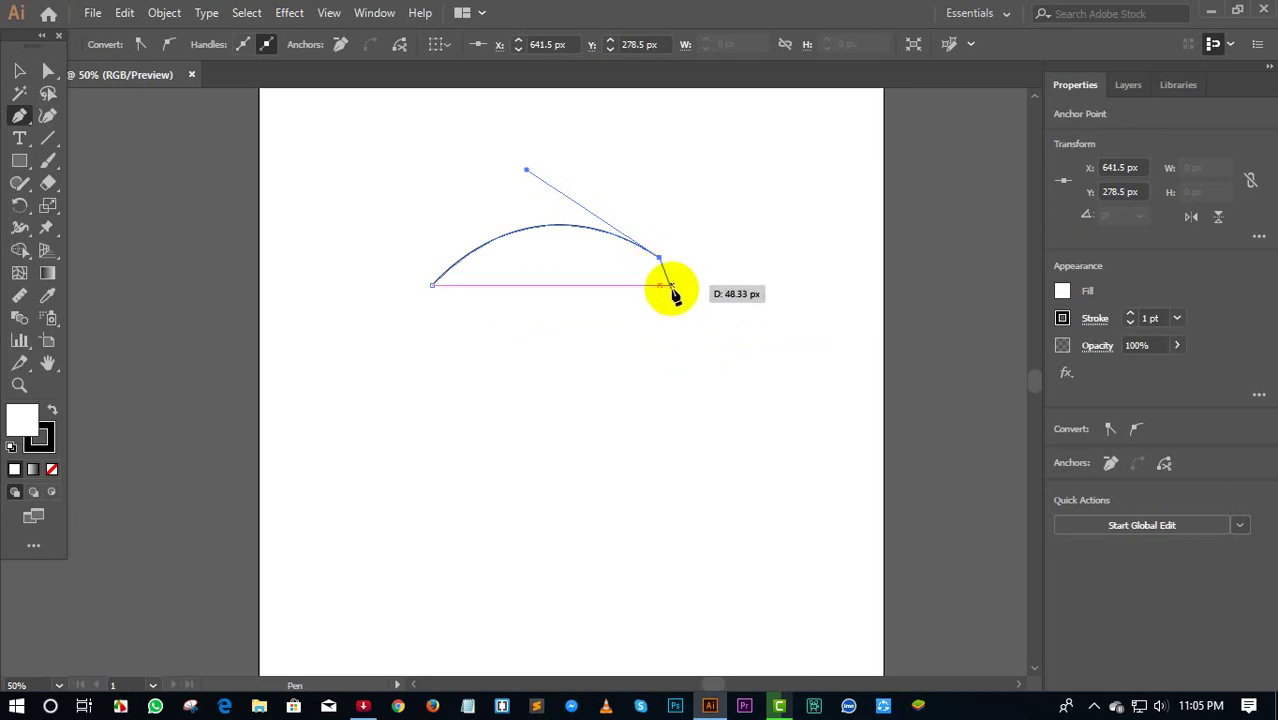
pyautogui.moveTo(677, 276)
pyautogui.mouseDown()
pyautogui.moveTo(563, 368)
pyautogui.moveTo(430, 321)
pyautogui.moveTo(463, 359)
pyautogui.moveTo(396, 370)
pyautogui.mouseUp()
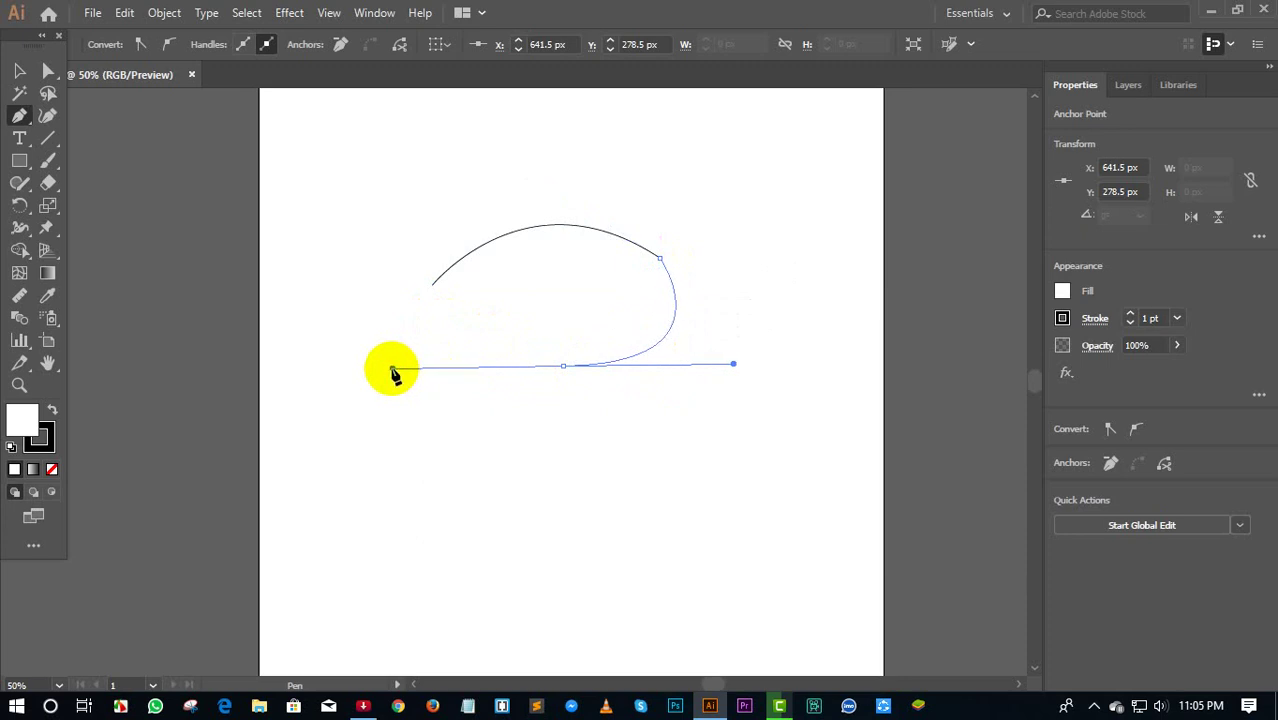
pyautogui.moveTo(396, 370); pyautogui.dragTo(396, 370)
pyautogui.click(560, 368)
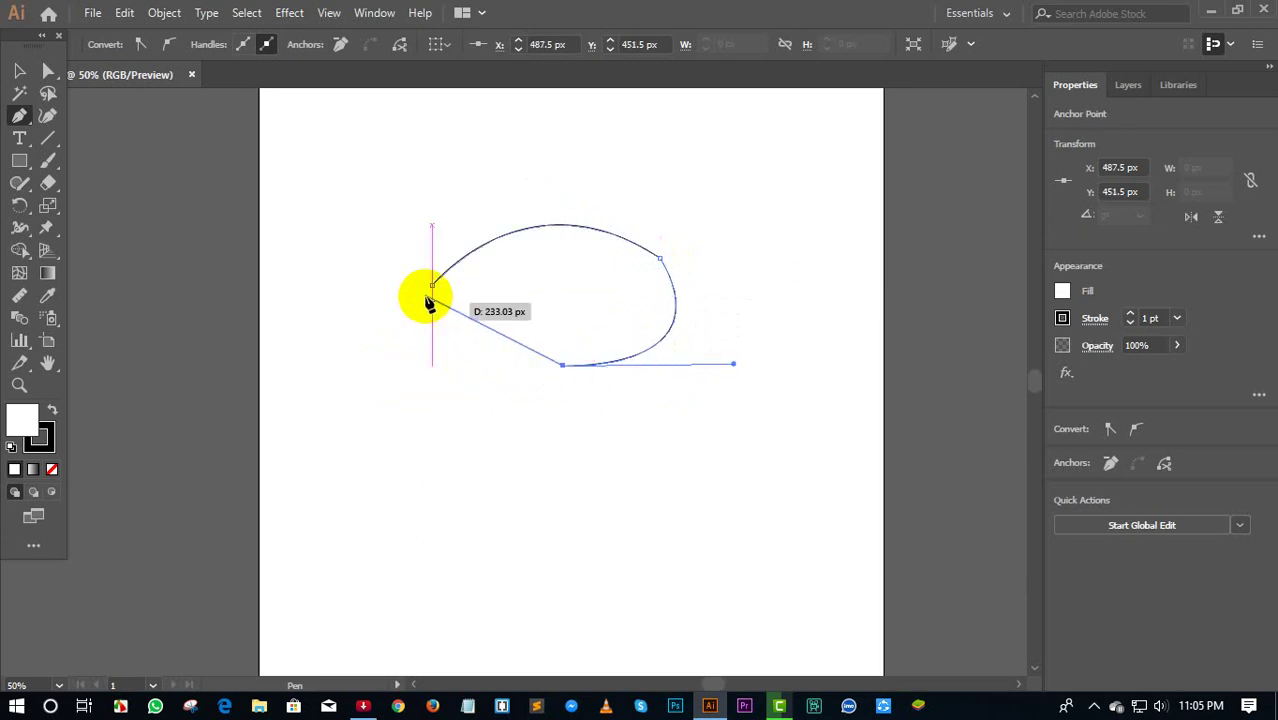
pyautogui.moveTo(432, 287); pyautogui.dragTo(372, 178)
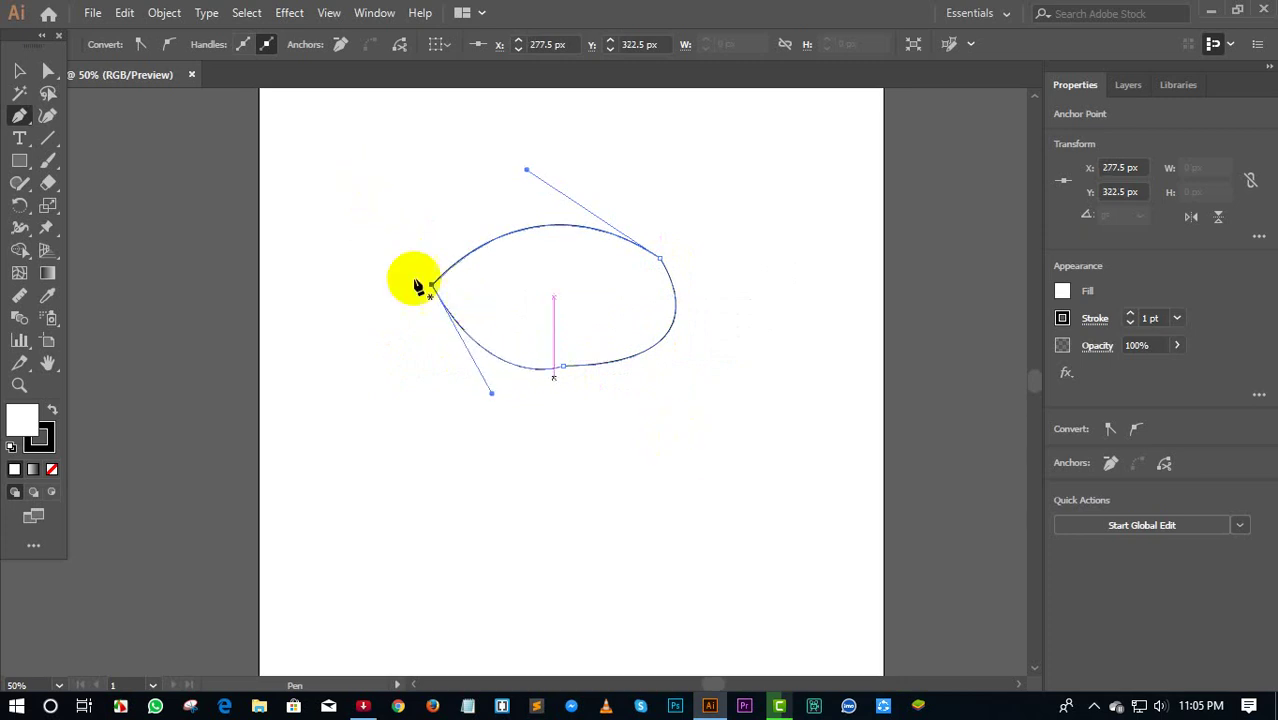
# Select the closed test path and delete it
pyautogui.click(18, 72)
pyautogui.moveTo(421, 204)
pyautogui.mouseDown()
pyautogui.moveTo(592, 486)
pyautogui.moveTo(622, 481)
pyautogui.mouseUp()
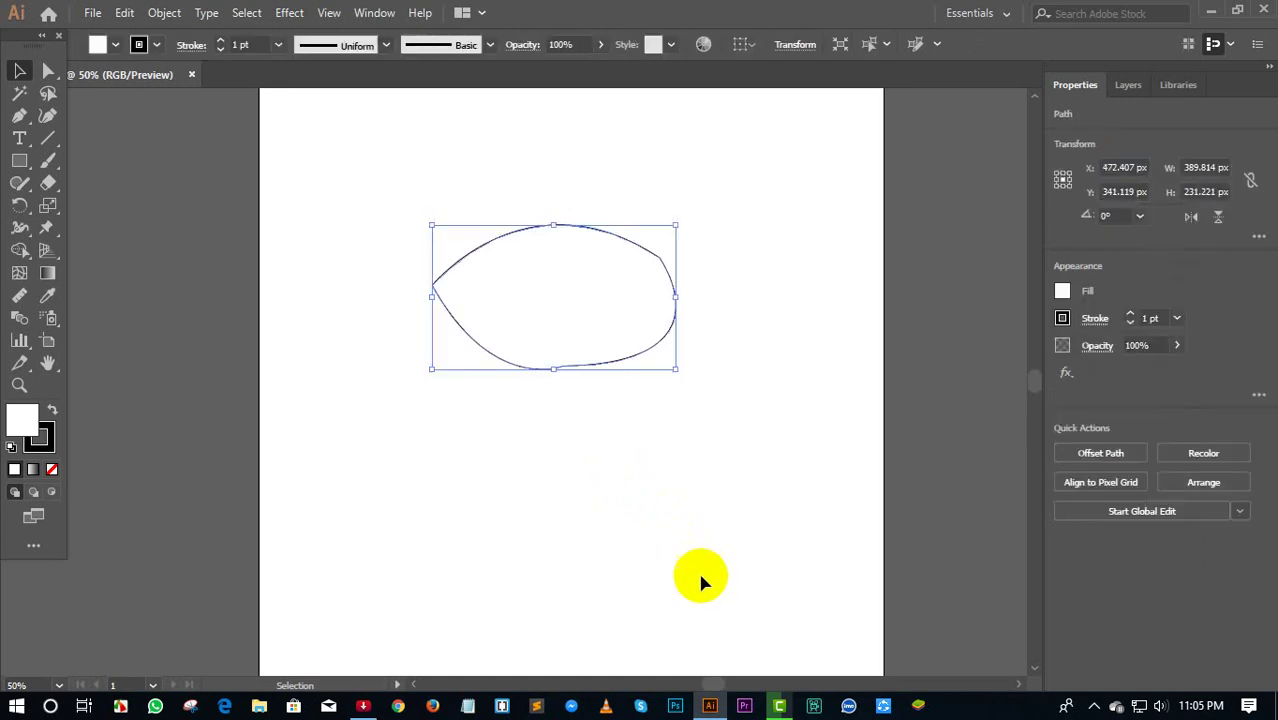
pyautogui.press('Delete')
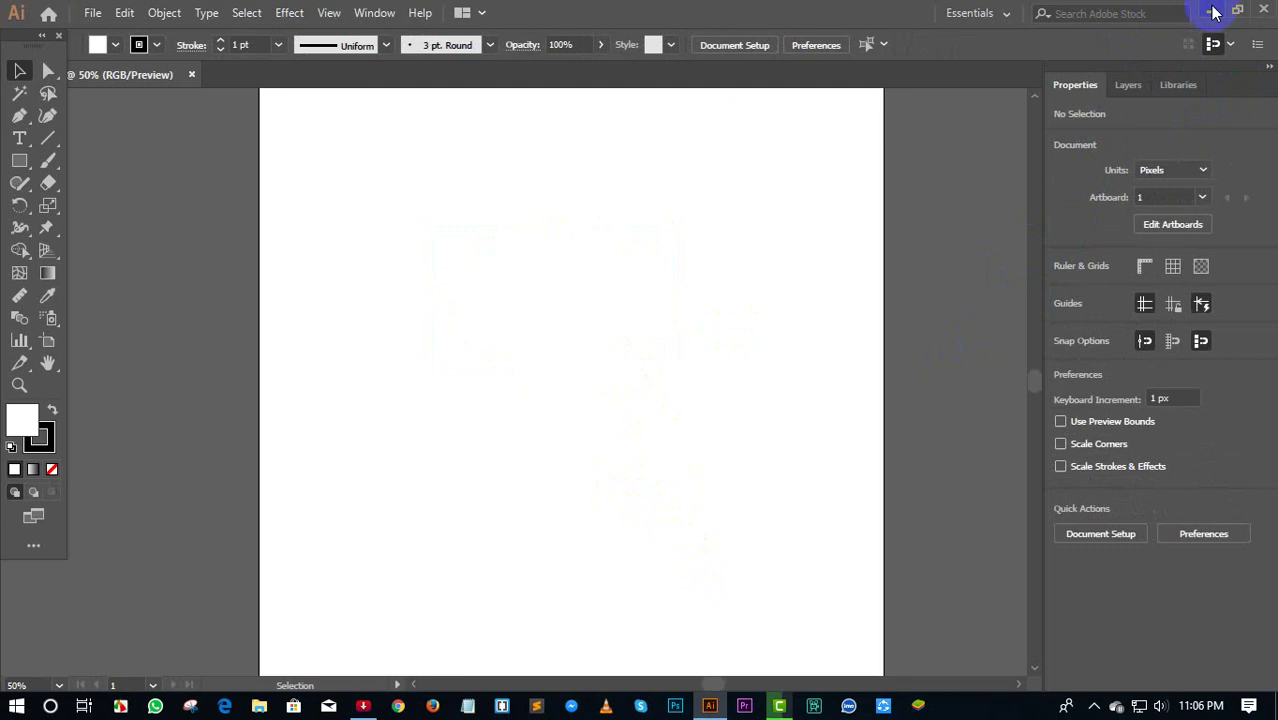
# Minimize Illustrator, open the Desktop project folder, and drag Twitter_bird_logo toward Illustrator
pyautogui.click(1213, 12)
pyautogui.click(52, 46)
pyautogui.click(347, 360)
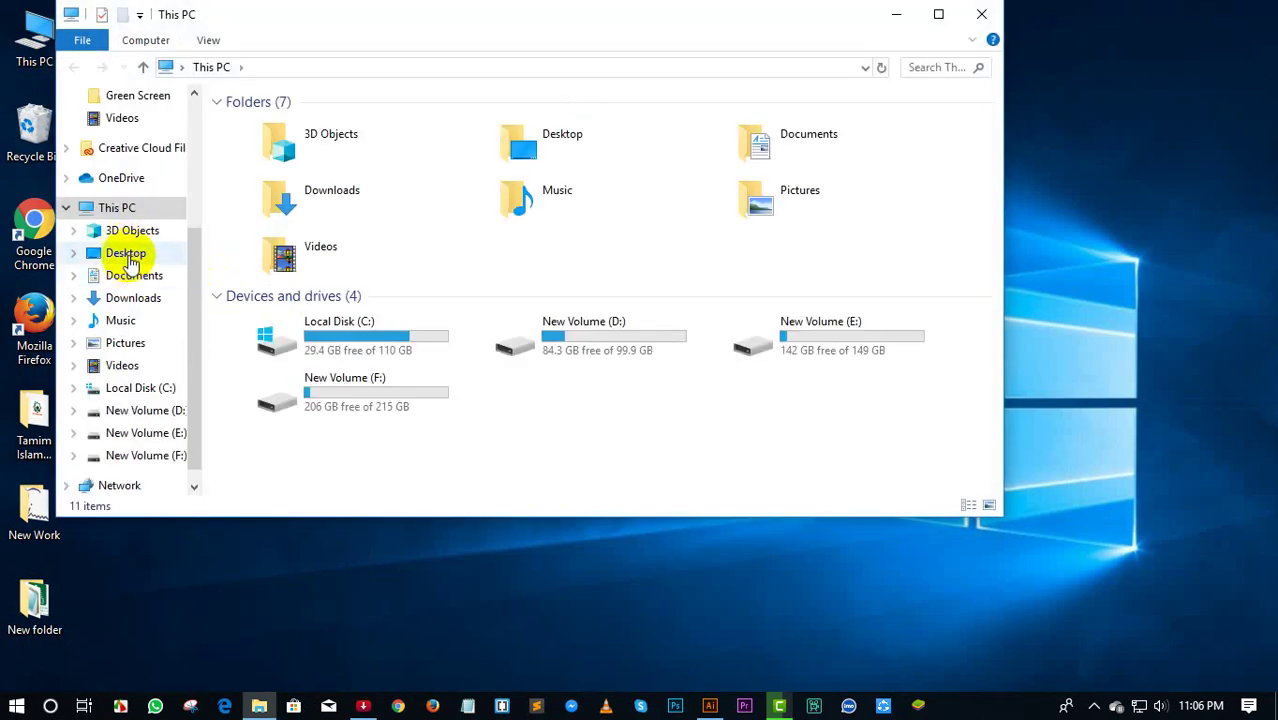
pyautogui.click(128, 258)
pyautogui.click(265, 190)
pyautogui.doubleClick(265, 190)
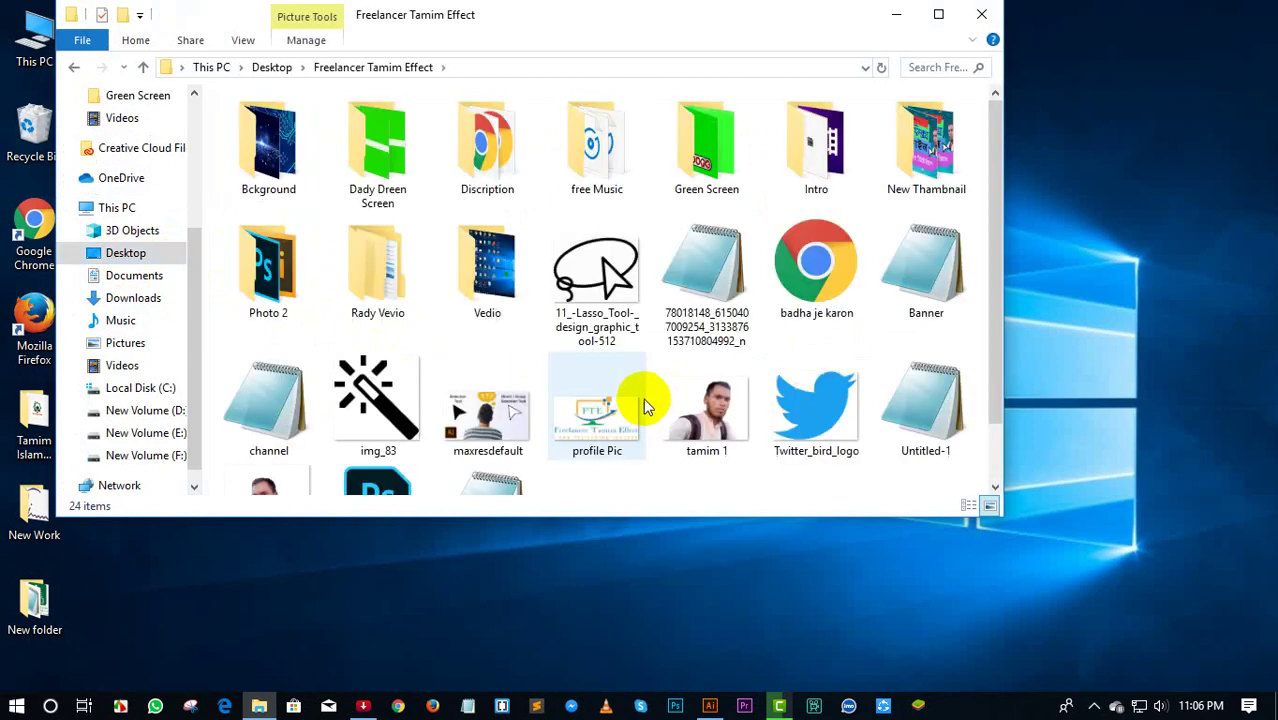
pyautogui.moveTo(785, 398)
pyautogui.mouseDown()
pyautogui.moveTo(708, 692)
pyautogui.moveTo(258, 708)
pyautogui.mouseUp()
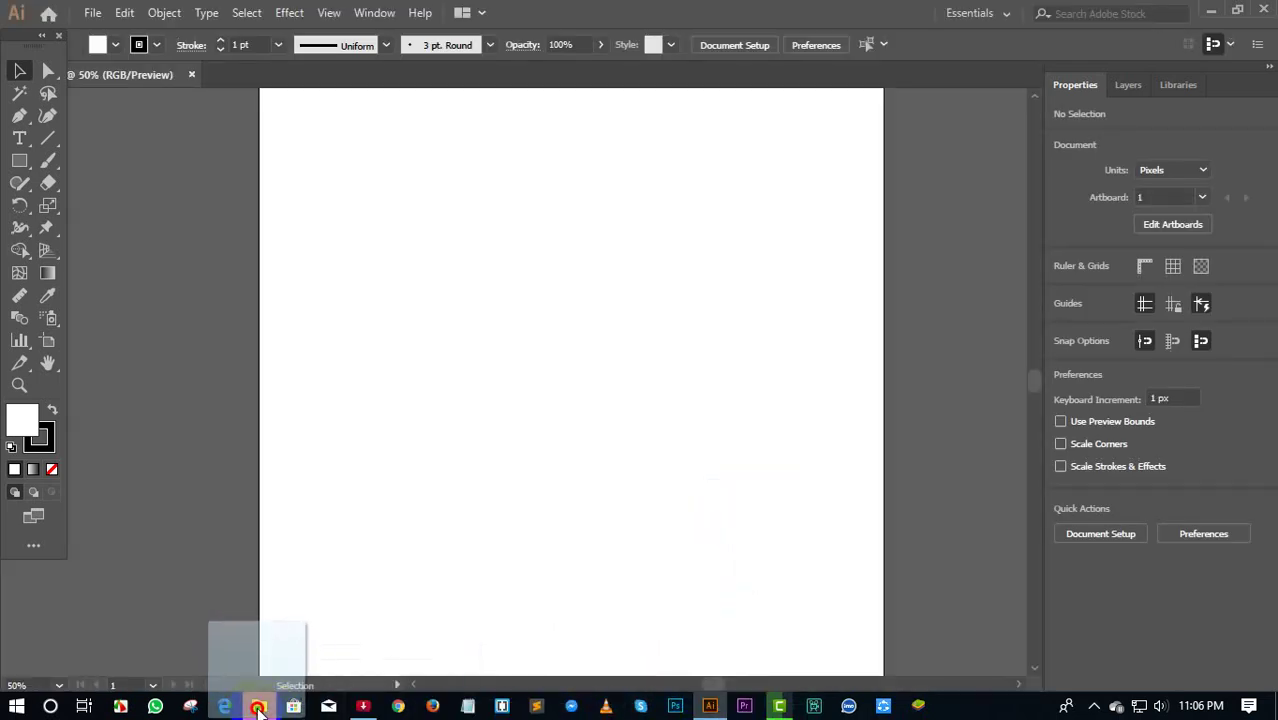
# Drop Twitter_bird_logo onto the artboard as a 600×488 px linked image, then rezoom
pyautogui.moveTo(258, 708); pyautogui.dragTo(567, 425)
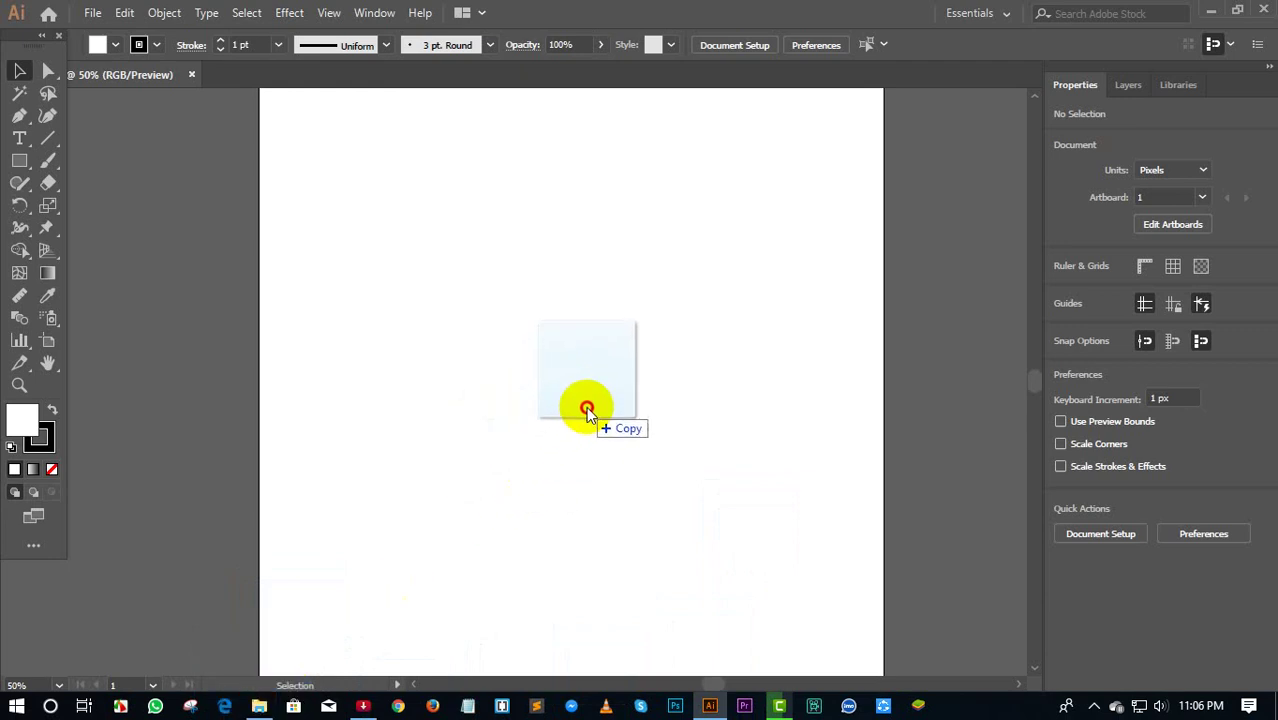
pyautogui.moveTo(567, 425); pyautogui.dragTo(586, 406)
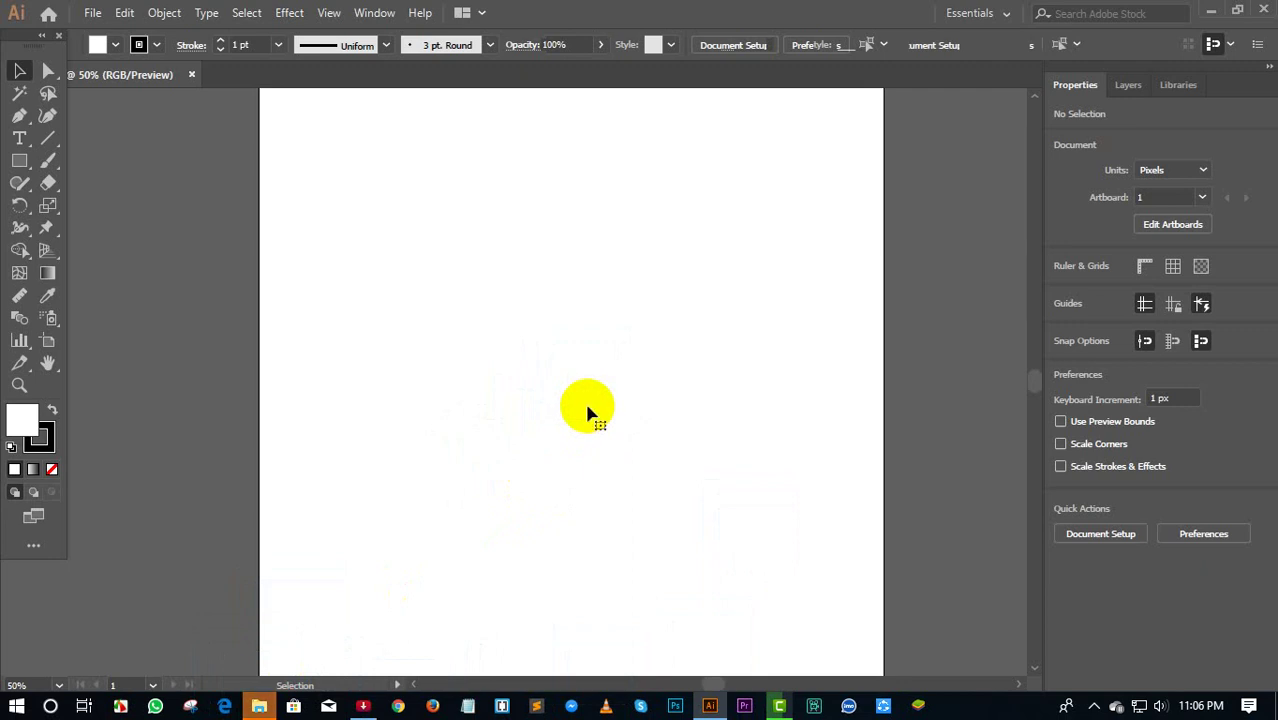
pyautogui.click(587, 413)
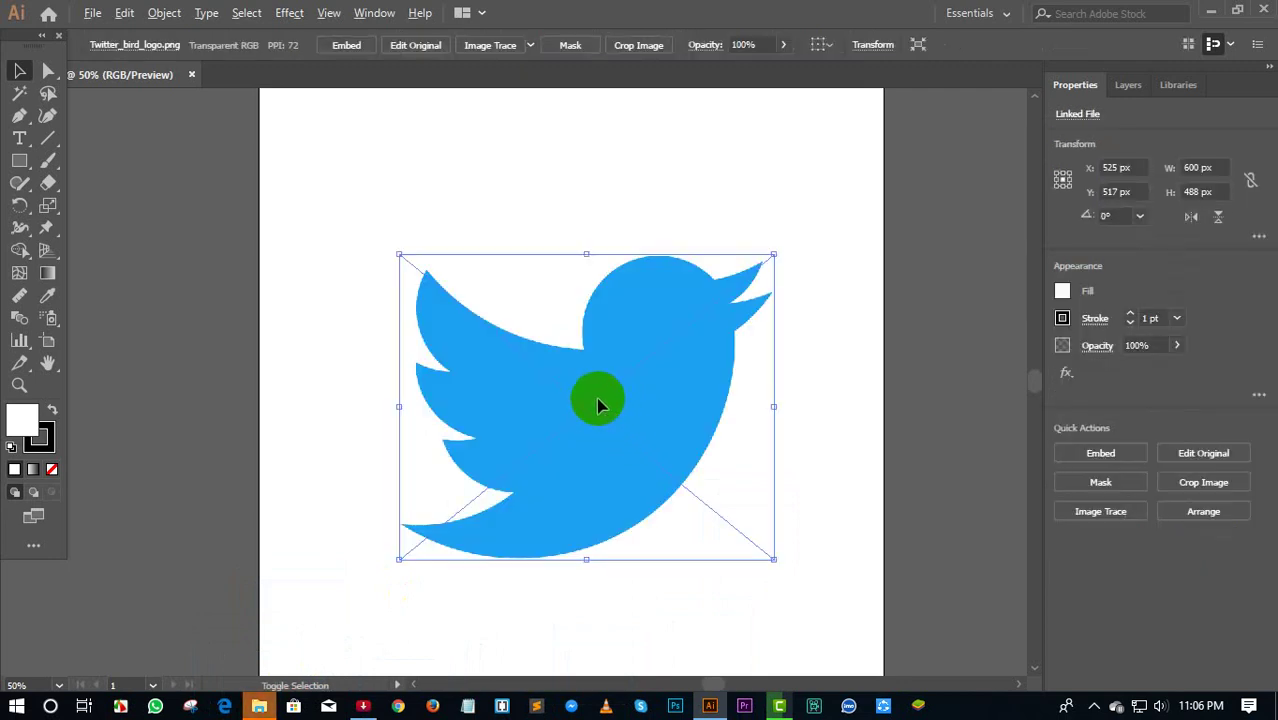
pyautogui.hotkey('ctrl', '-')
pyautogui.hotkey('ctrl', '-')
pyautogui.hotkey('ctrl', '-')
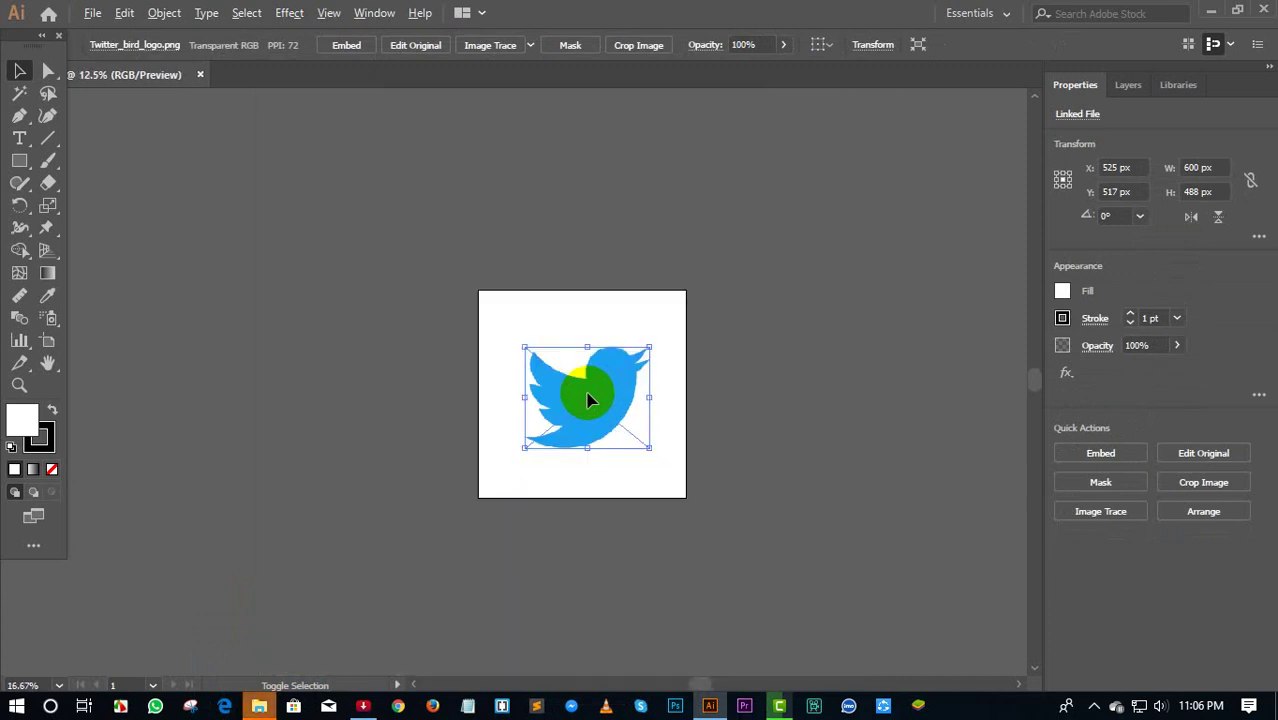
pyautogui.hotkey('ctrl', '+')
pyautogui.hotkey('ctrl', '+')
pyautogui.hotkey('ctrl', '+')
pyautogui.hotkey('ctrl', '+')
pyautogui.scroll(-1, 587, 398)
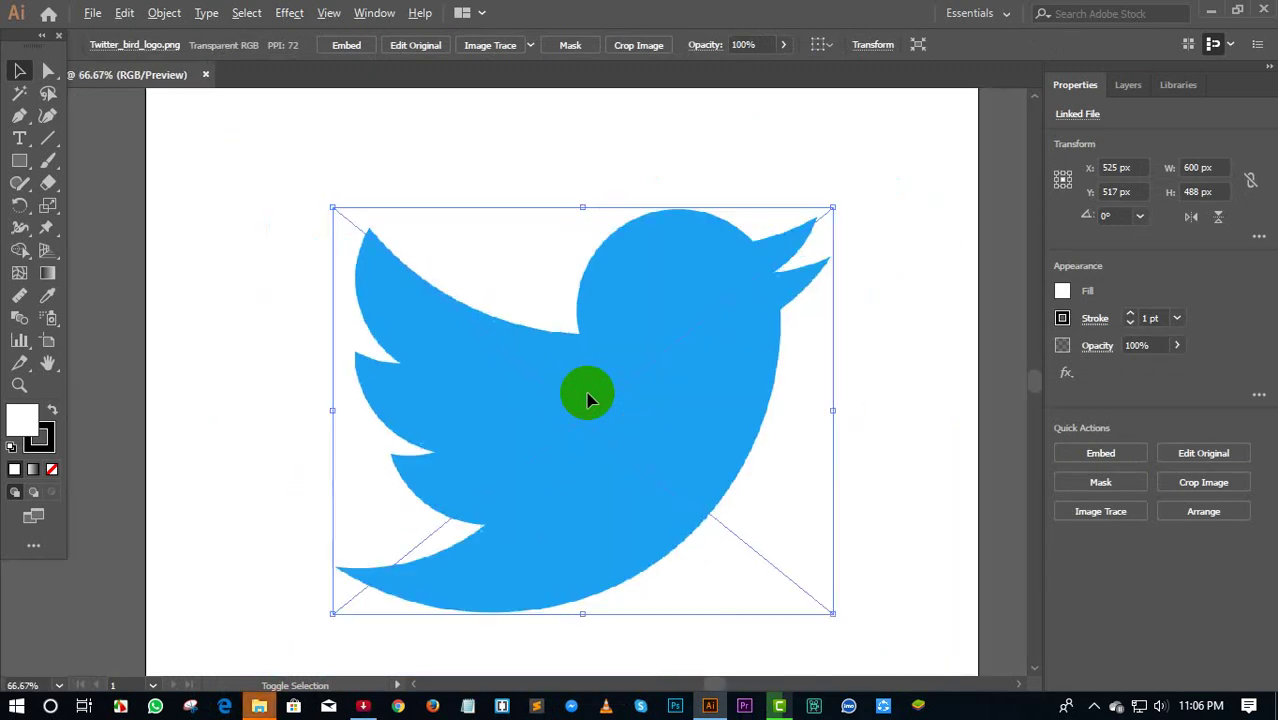
pyautogui.scroll(2, 587, 398)
pyautogui.scroll(-1, 587, 398)
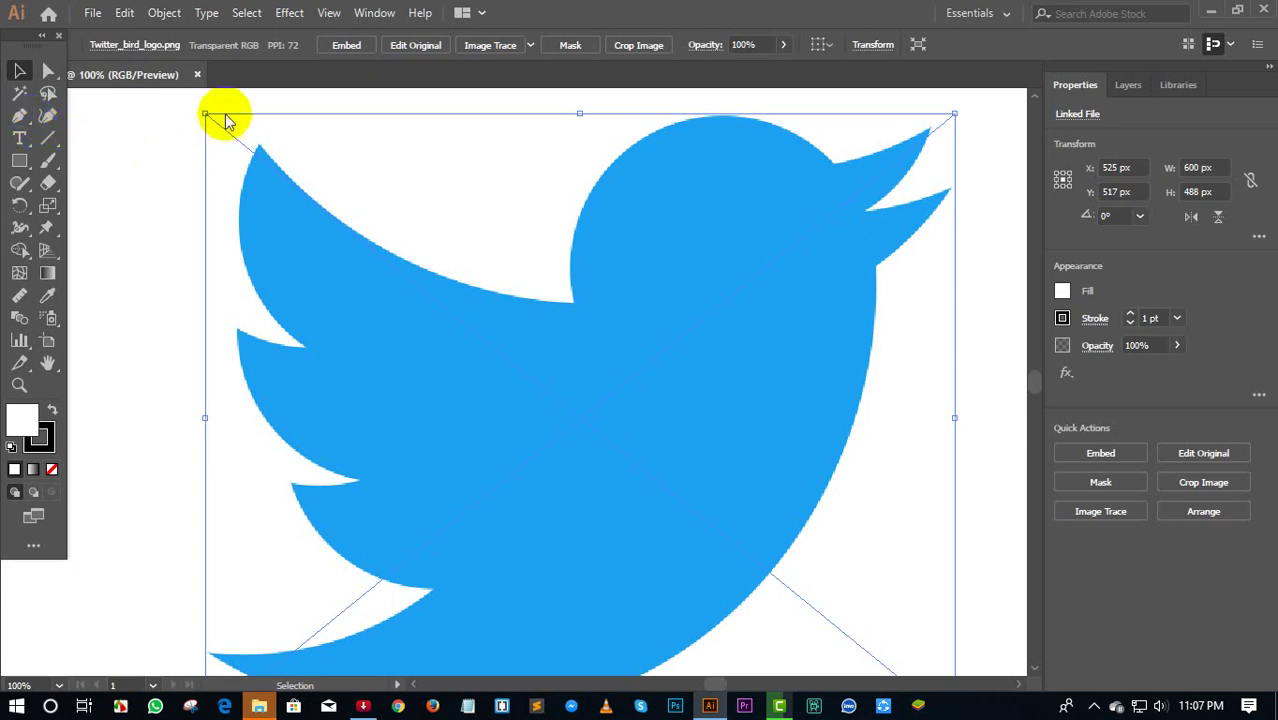
# Nudge the bird image slightly up and left and show the Layers panel
pyautogui.click(326, 14)
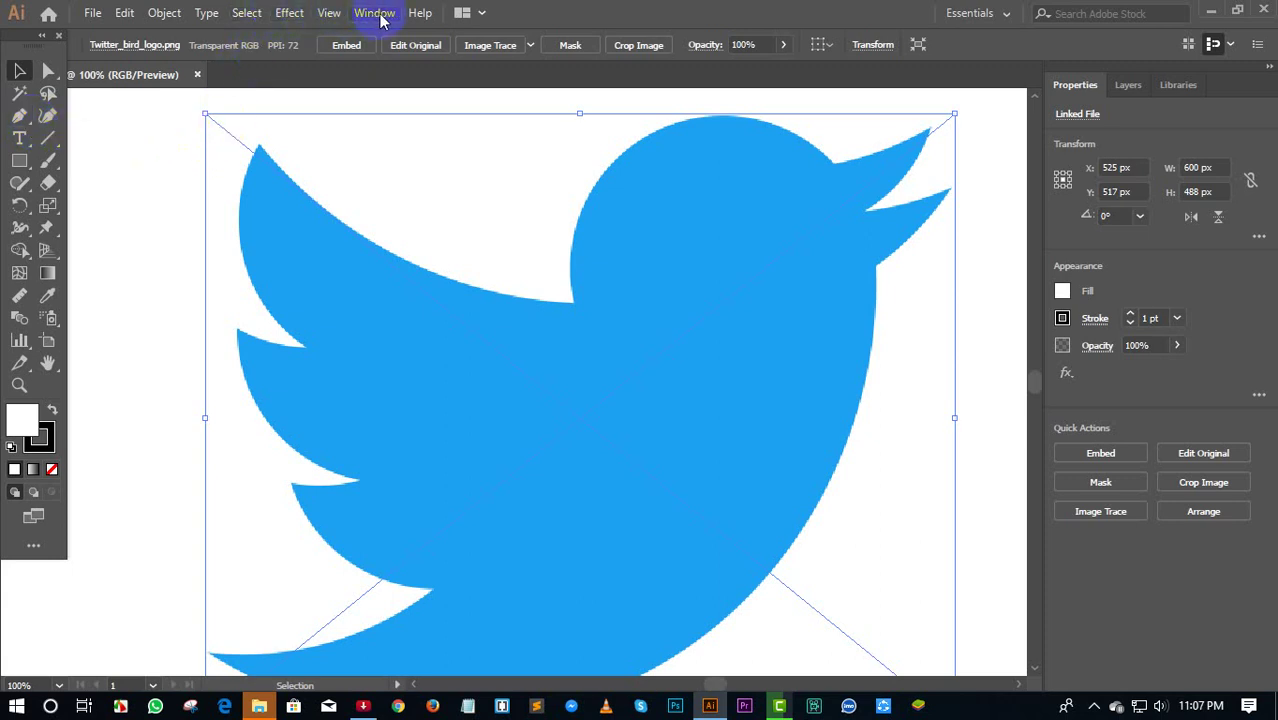
pyautogui.moveTo(704, 283); pyautogui.dragTo(690, 278)
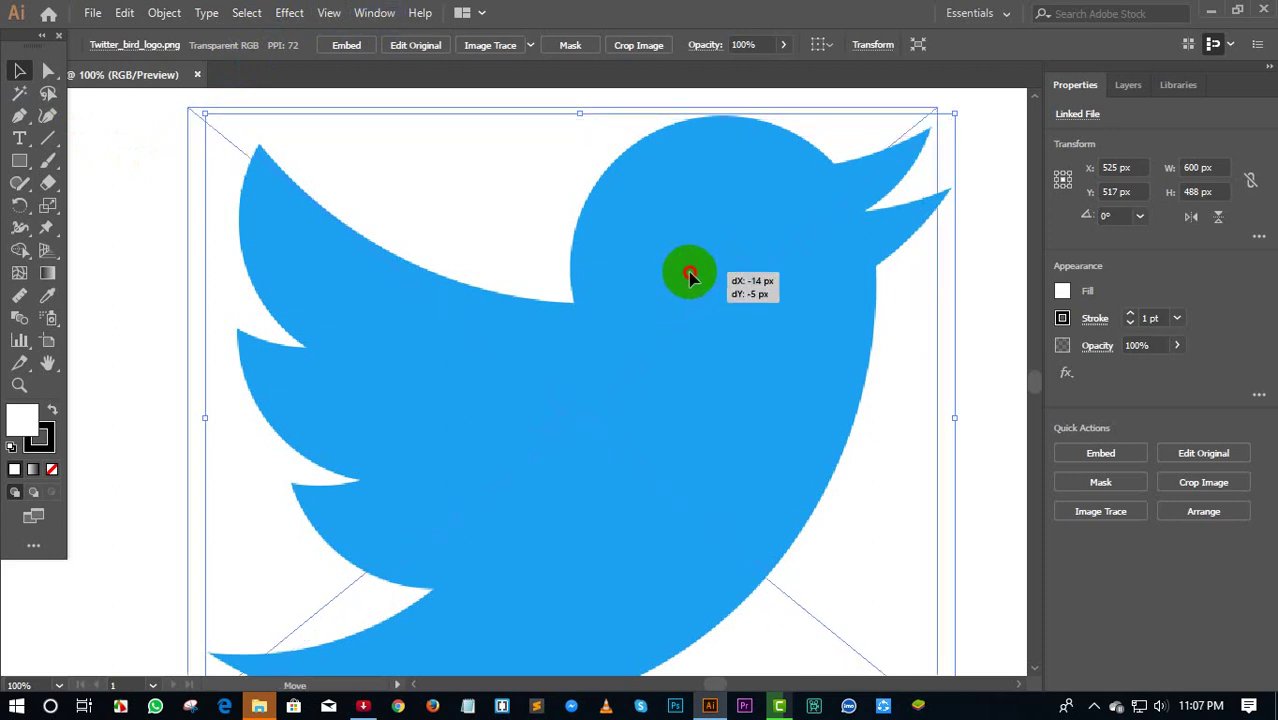
pyautogui.click(373, 14)
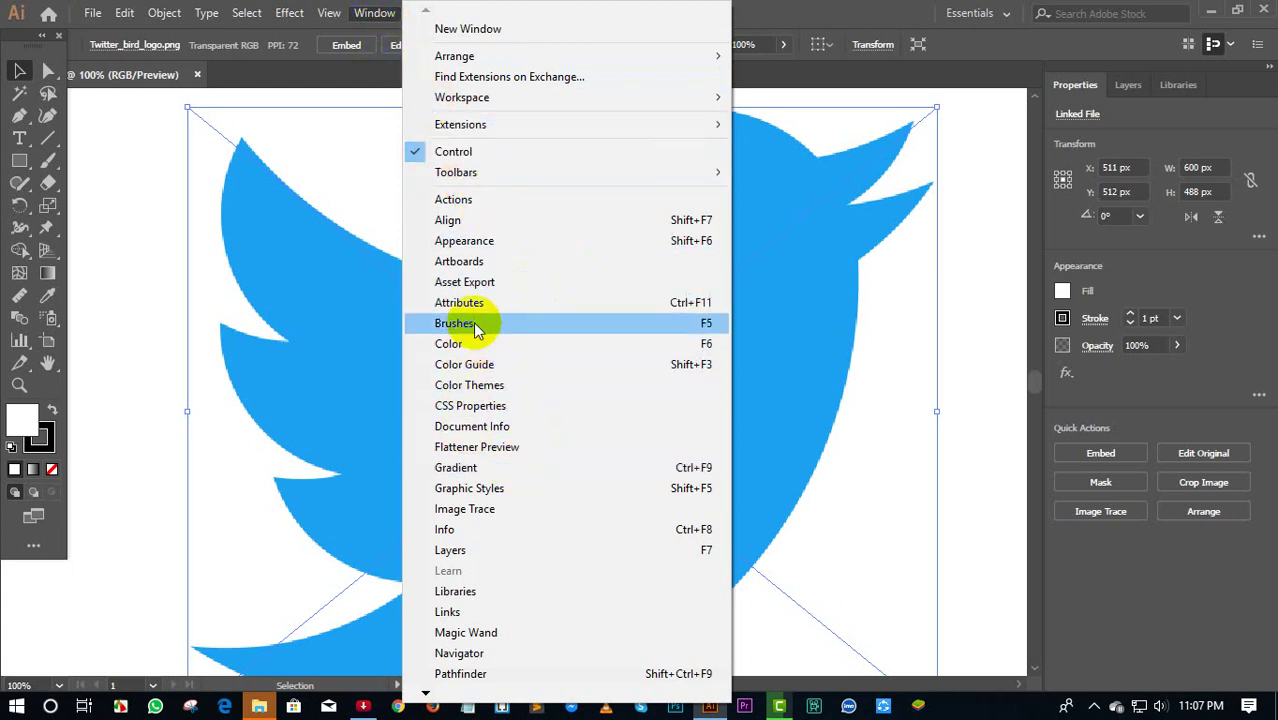
pyautogui.click(475, 550)
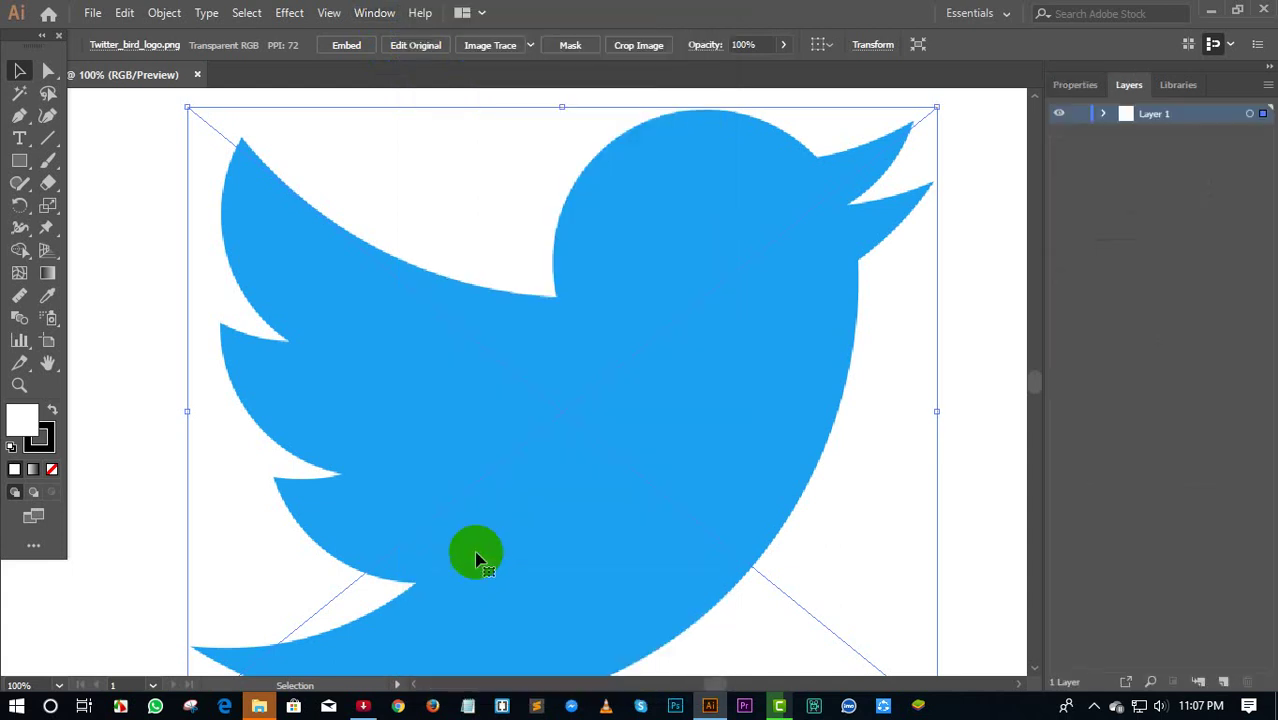
# Lock the bird's Linked File row in Layer 1 after a final slight reposition
pyautogui.click(1104, 114)
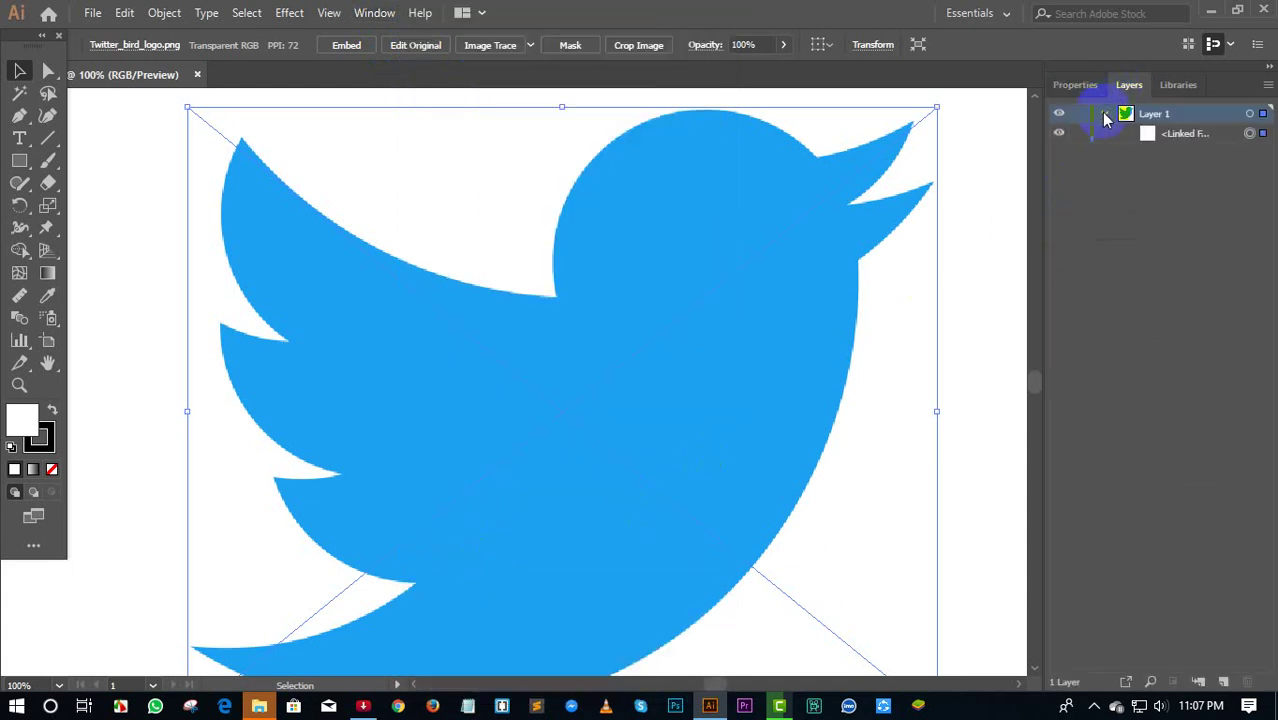
pyautogui.click(1160, 140)
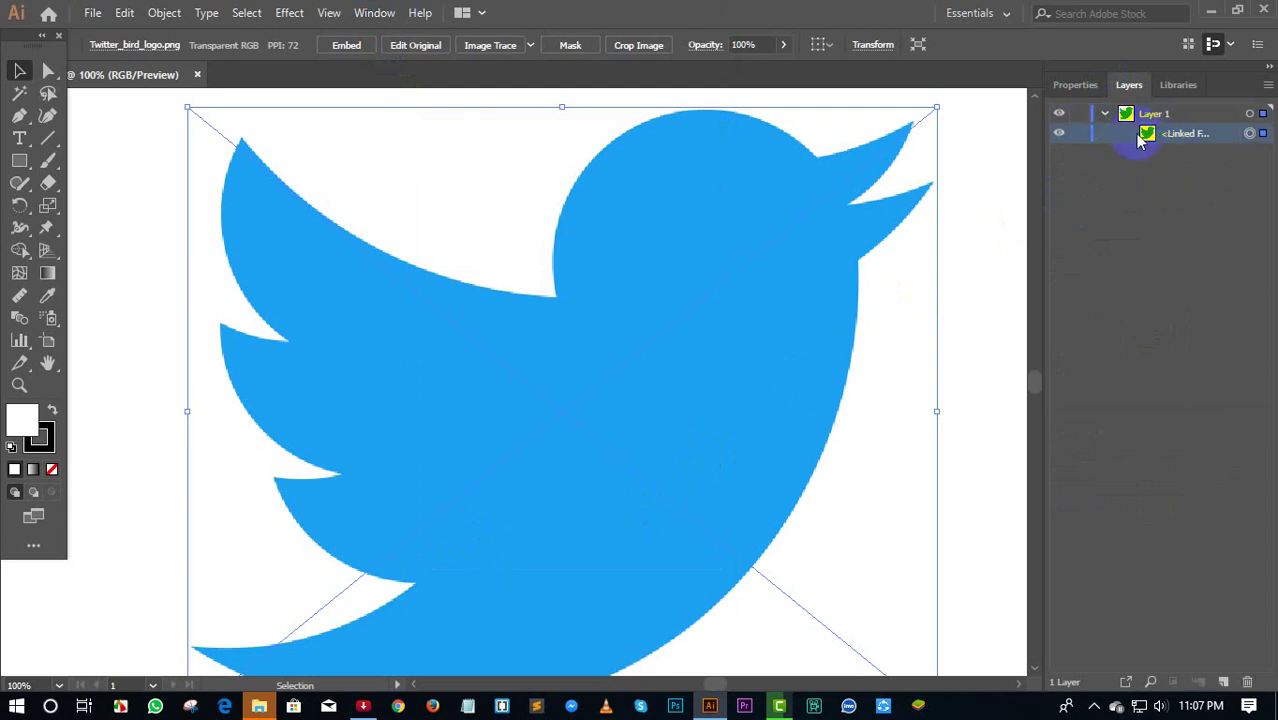
pyautogui.click(1080, 135)
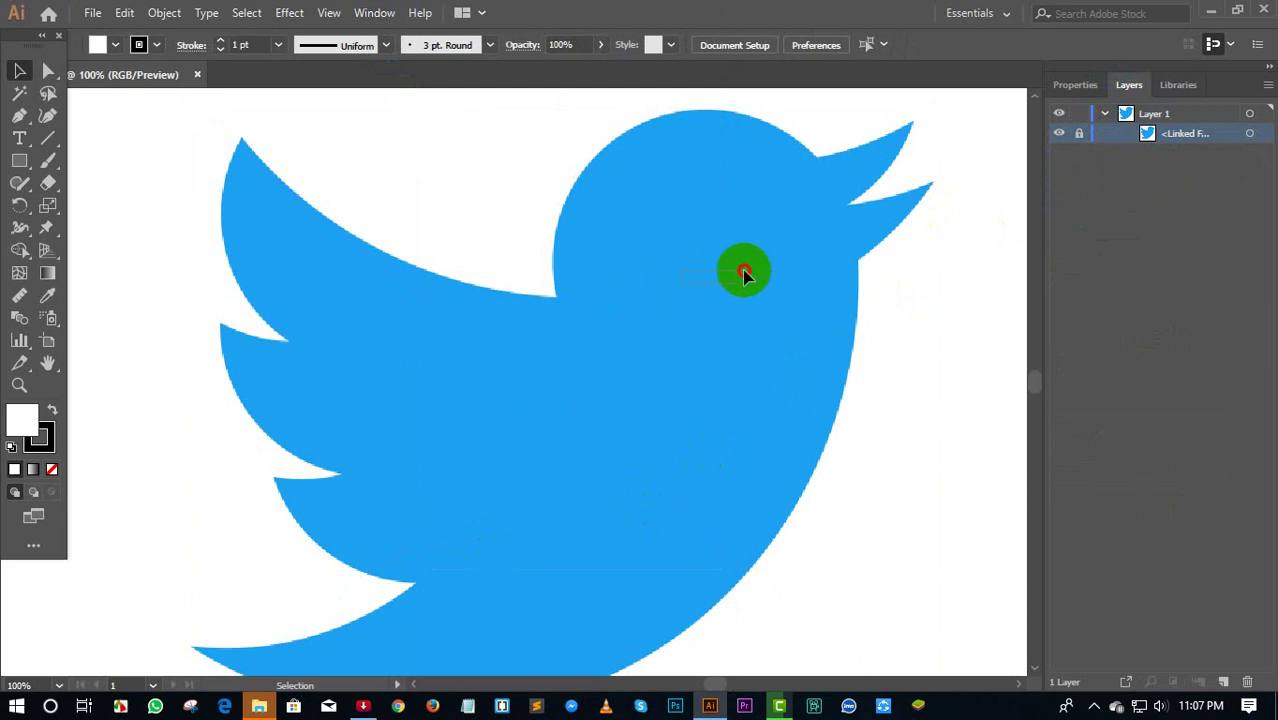
pyautogui.click(536, 278)
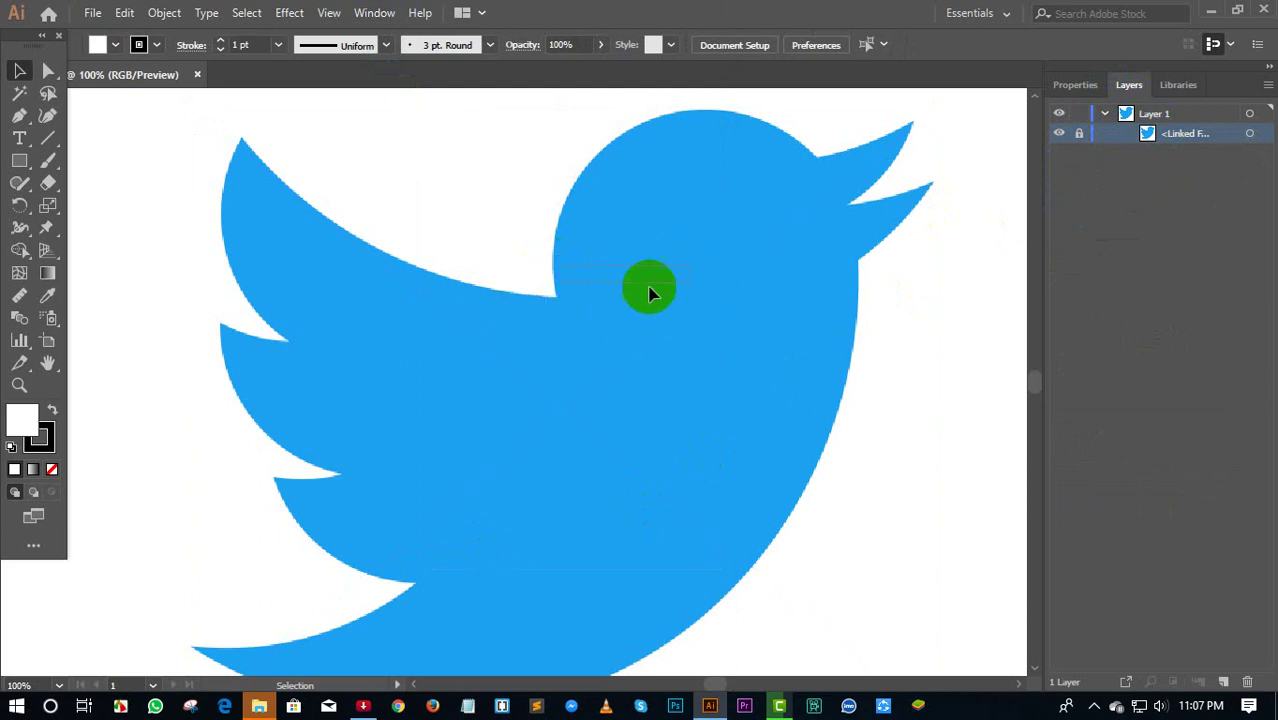
pyautogui.click(806, 232)
pyautogui.moveTo(806, 232)
pyautogui.mouseDown()
pyautogui.moveTo(753, 279)
pyautogui.moveTo(803, 250)
pyautogui.mouseUp()
pyautogui.click(1076, 137)
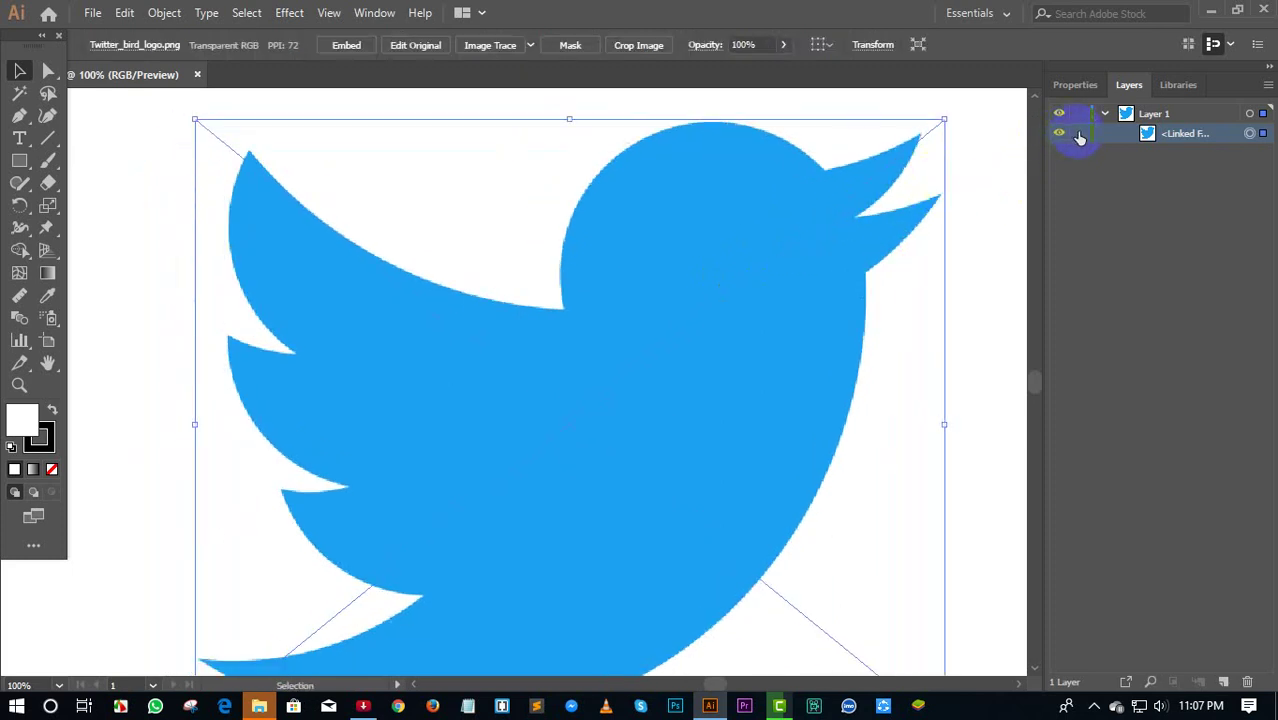
pyautogui.click(781, 247)
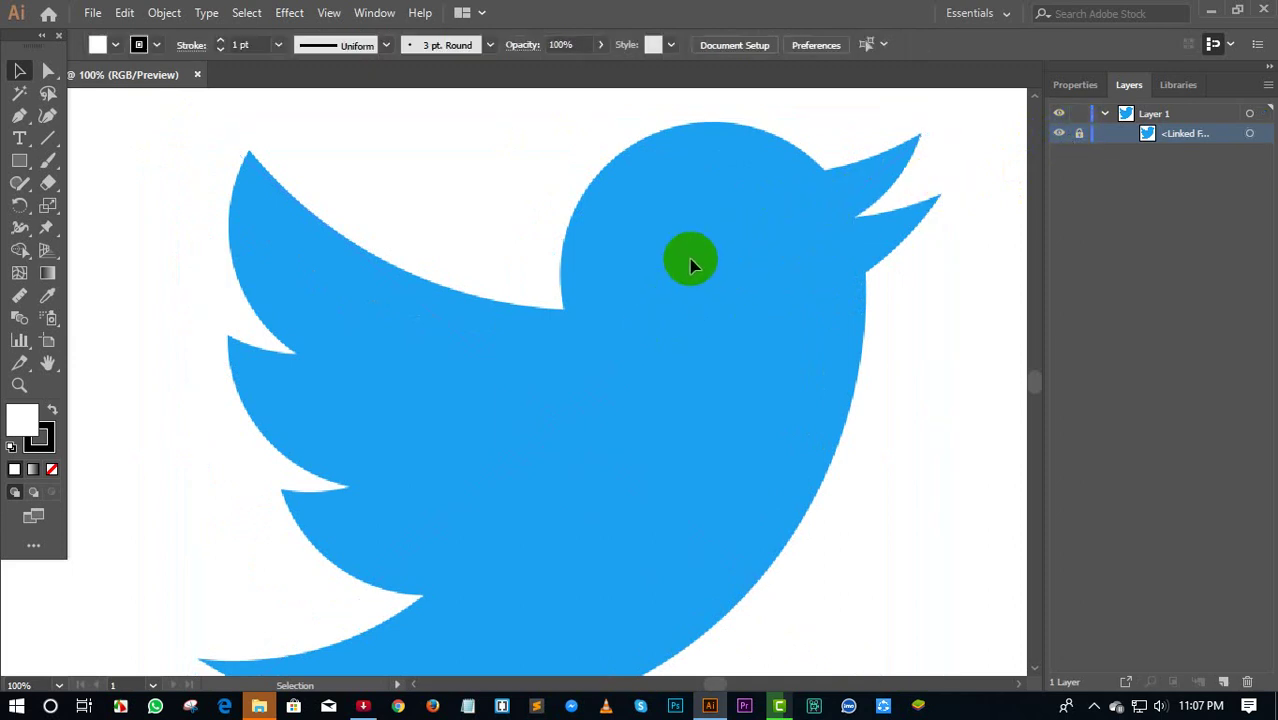
# Start a Pen path at the upper wing tip, curving it to the wing-head notch
pyautogui.click(328, 223)
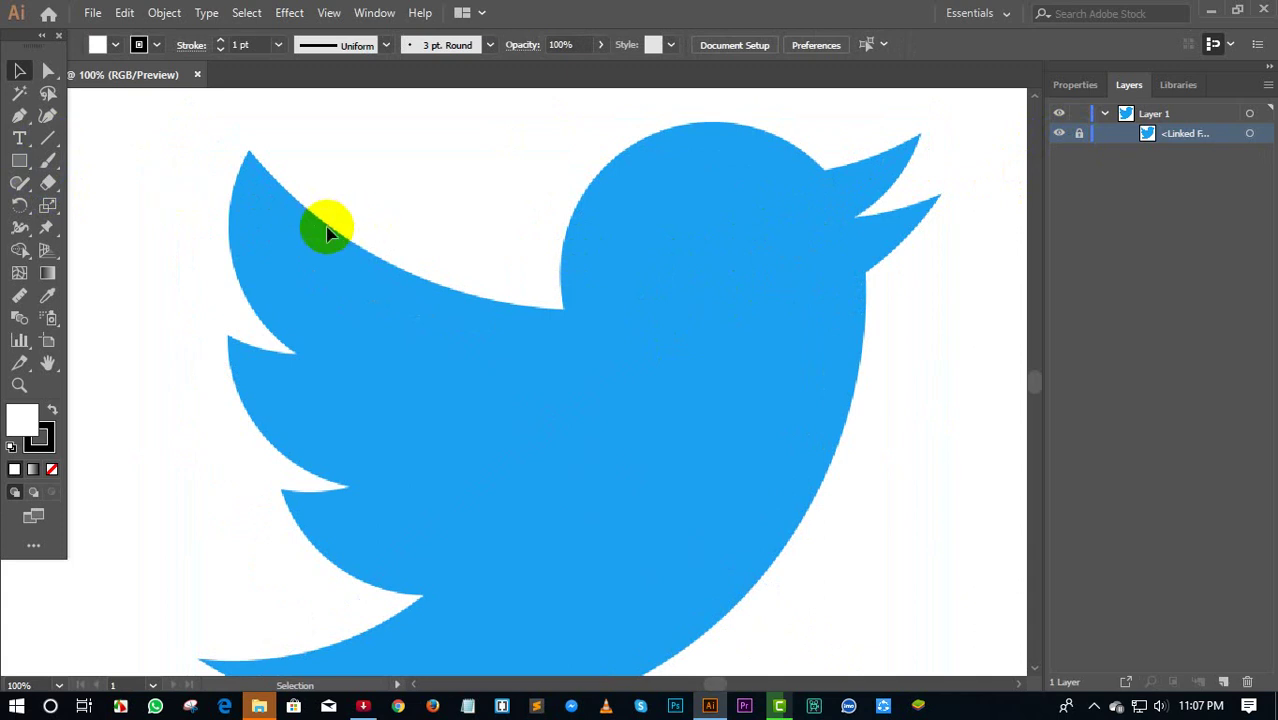
pyautogui.click(20, 118)
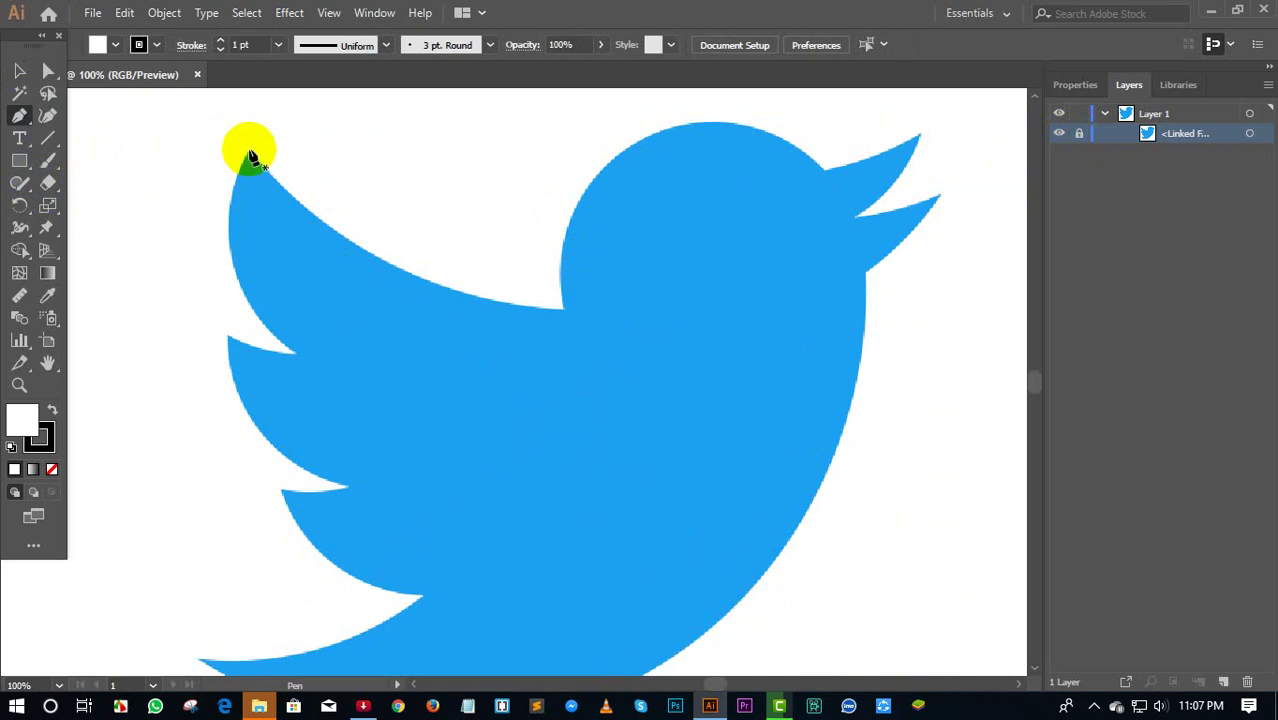
pyautogui.click(250, 152)
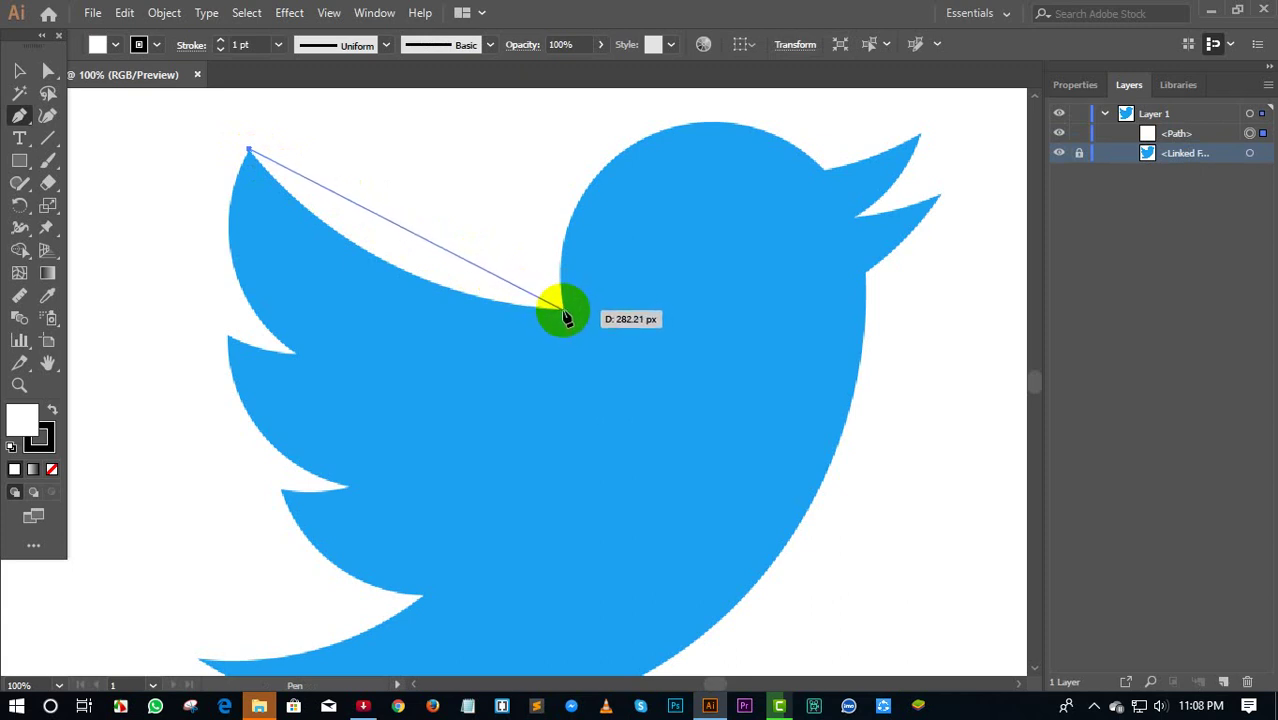
pyautogui.click(562, 310)
pyautogui.moveTo(562, 313)
pyautogui.mouseDown()
pyautogui.moveTo(719, 298)
pyautogui.moveTo(637, 300)
pyautogui.moveTo(704, 298)
pyautogui.mouseUp()
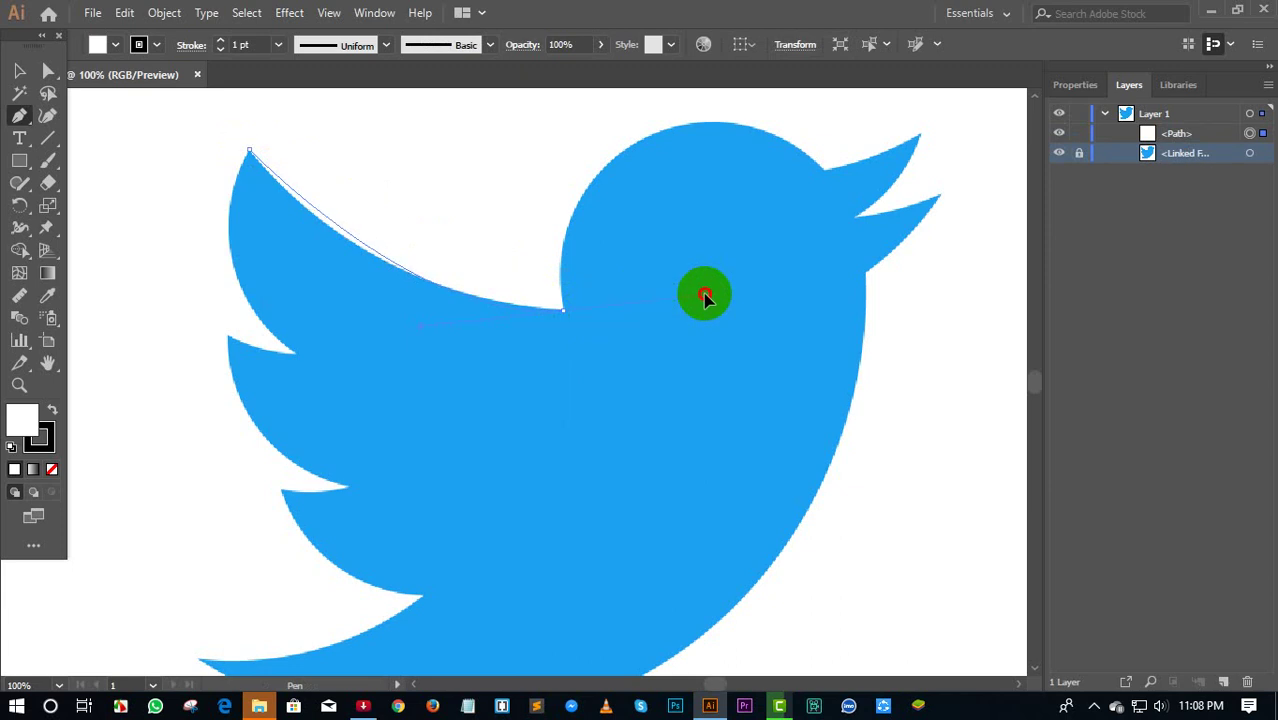
pyautogui.moveTo(705, 297); pyautogui.dragTo(600, 314)
pyautogui.moveTo(502, 310); pyautogui.dragTo(497, 312)
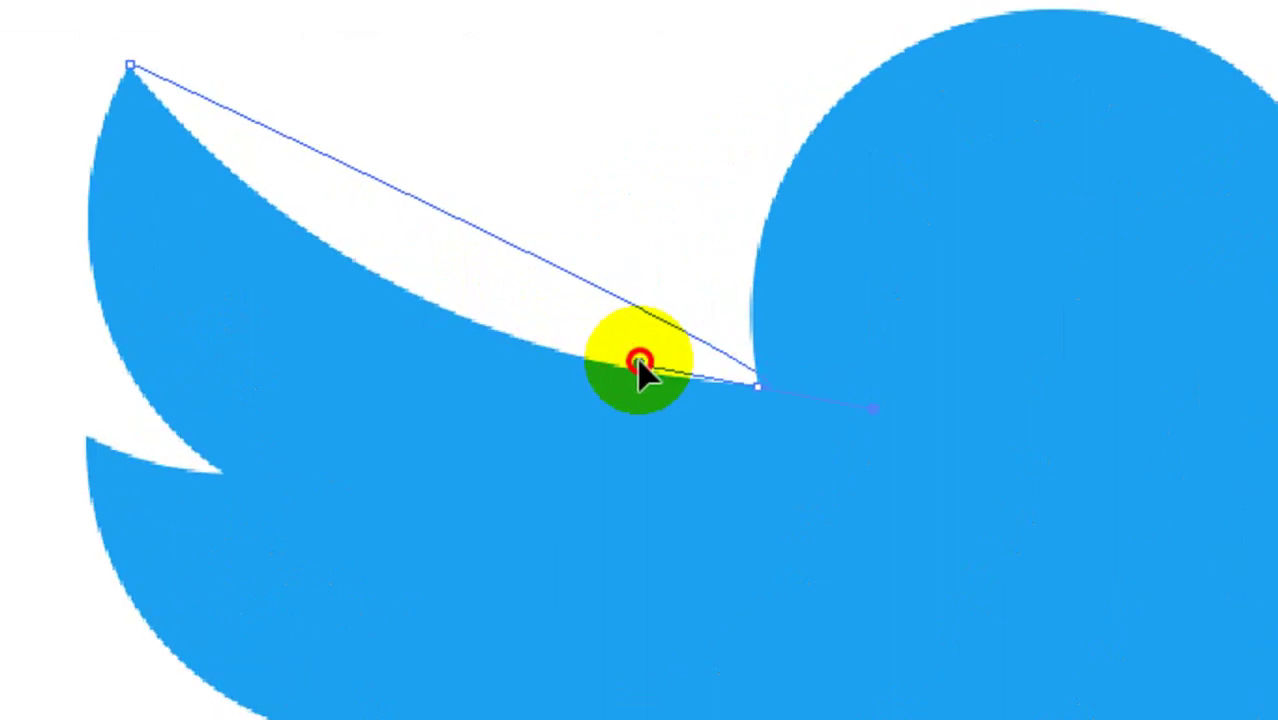
# Fit the curve along the wing's top edge and anchor it at the head-beak corner
pyautogui.moveTo(497, 310); pyautogui.dragTo(499, 307)
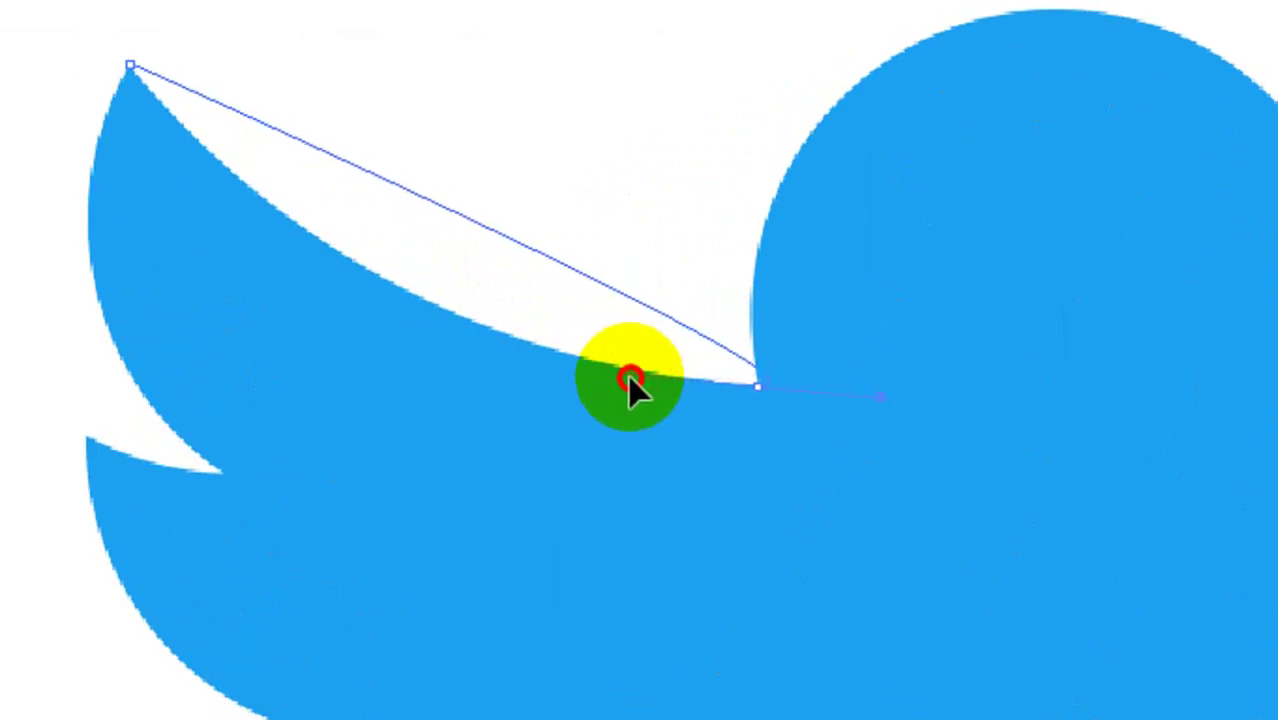
pyautogui.moveTo(630, 380); pyautogui.dragTo(631, 381)
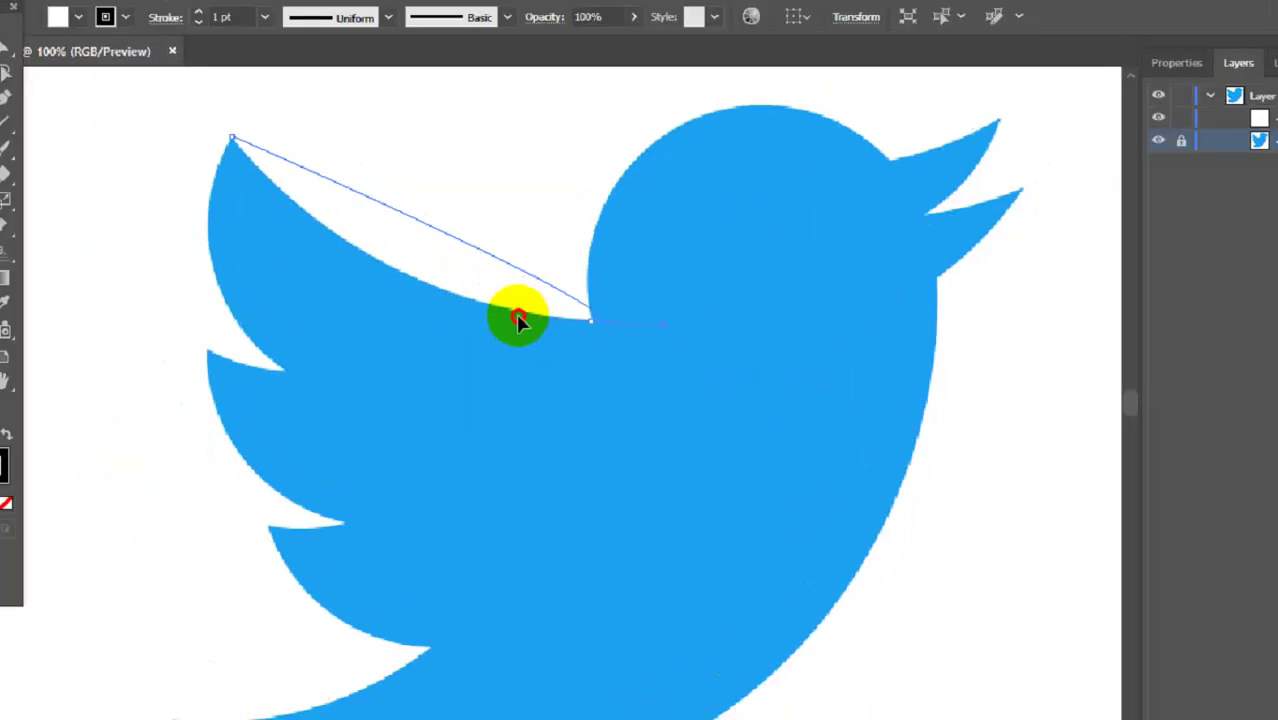
pyautogui.moveTo(630, 380); pyautogui.dragTo(513, 314)
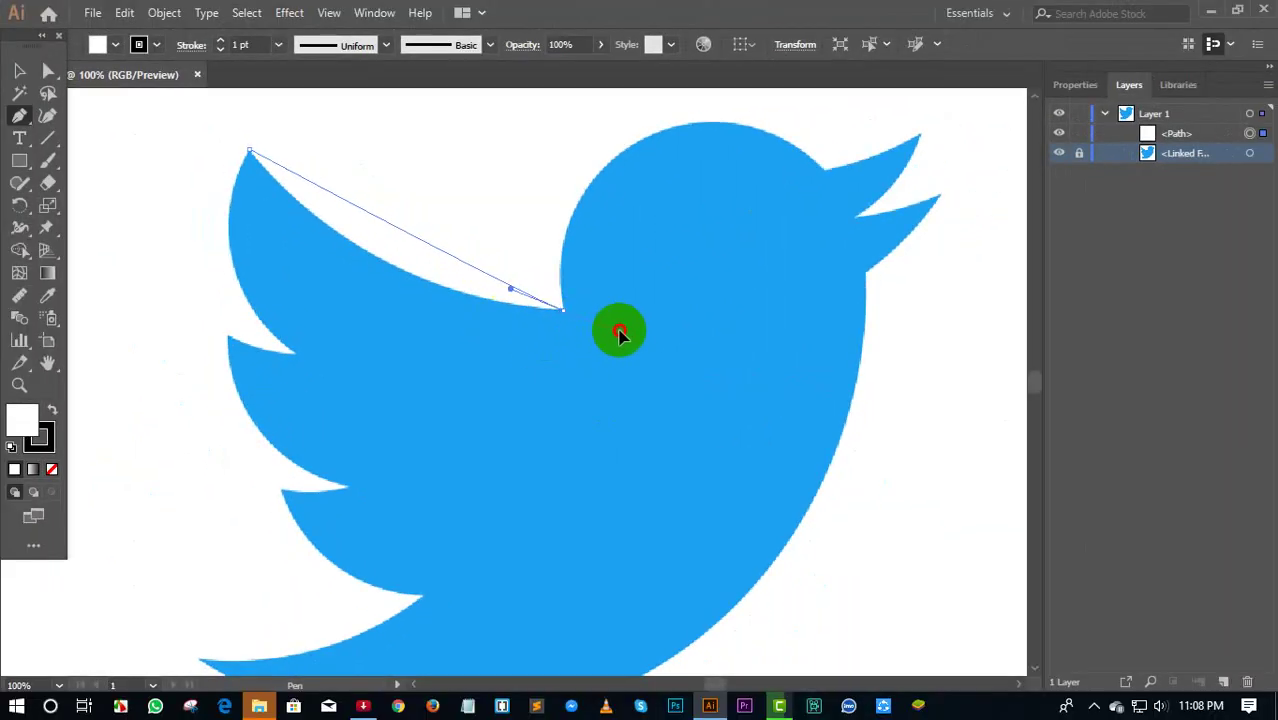
pyautogui.moveTo(645, 330); pyautogui.dragTo(701, 316)
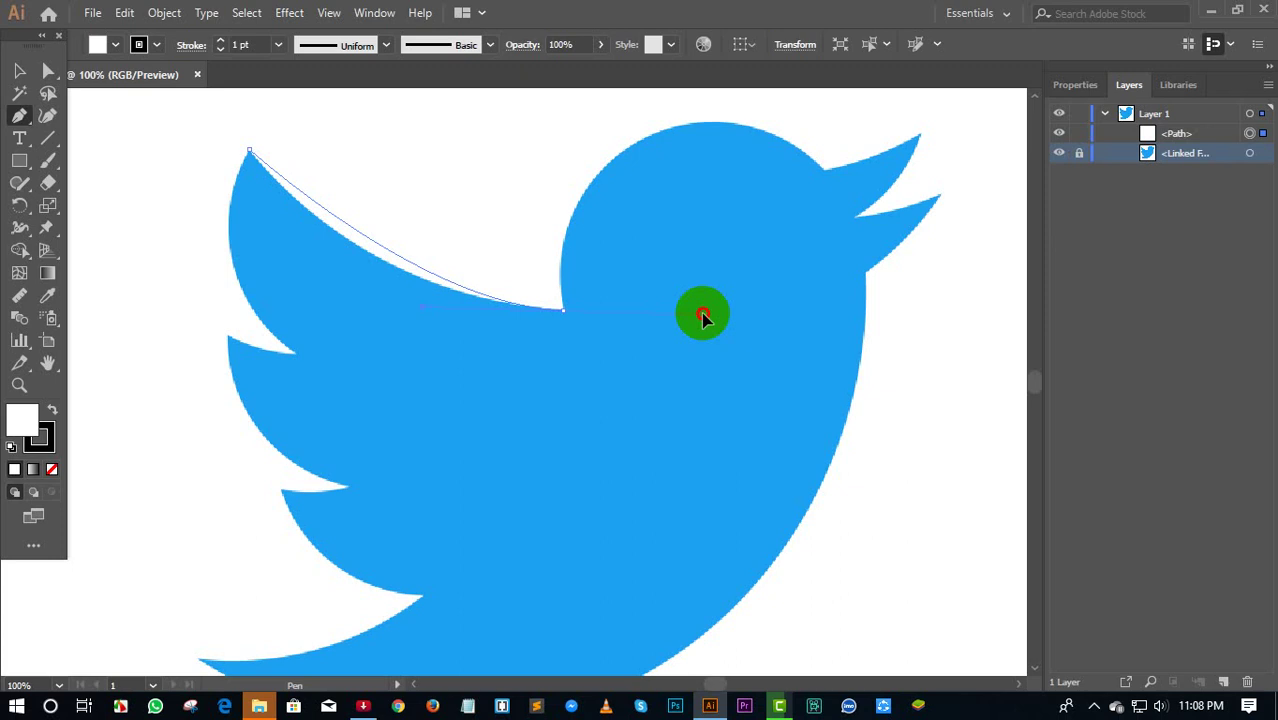
pyautogui.moveTo(703, 317); pyautogui.dragTo(826, 320)
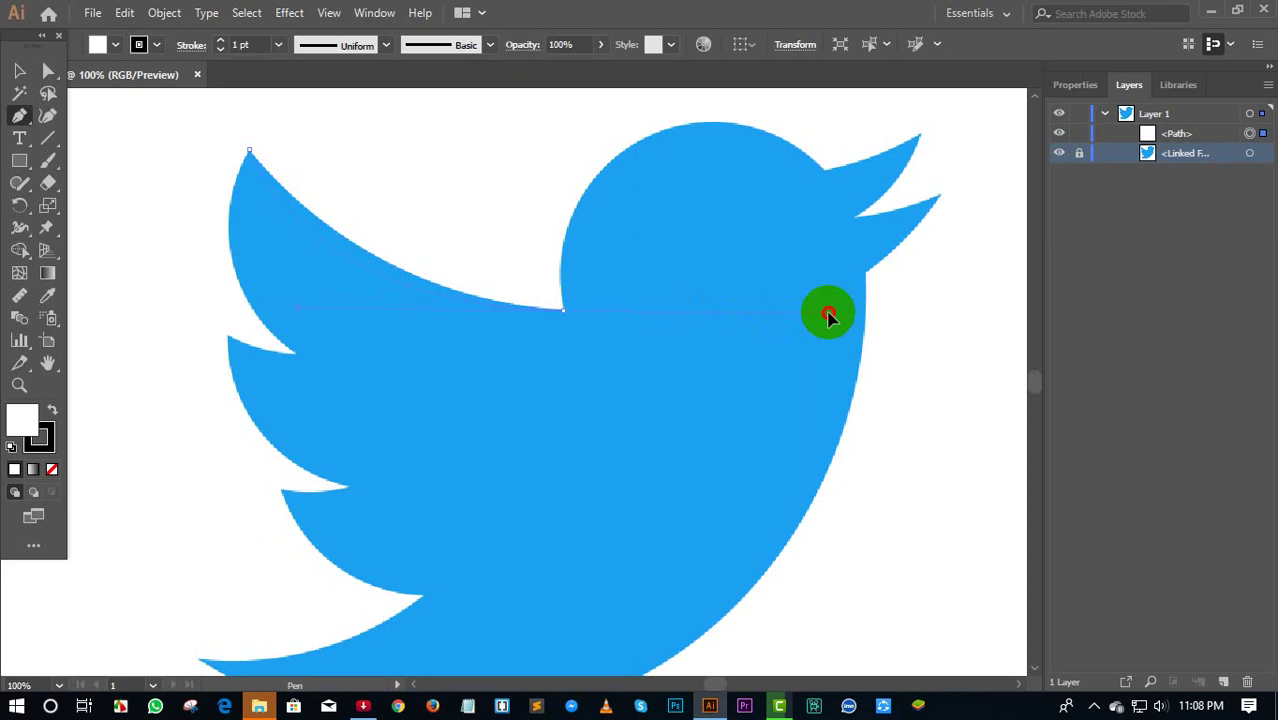
pyautogui.moveTo(828, 316); pyautogui.dragTo(749, 310)
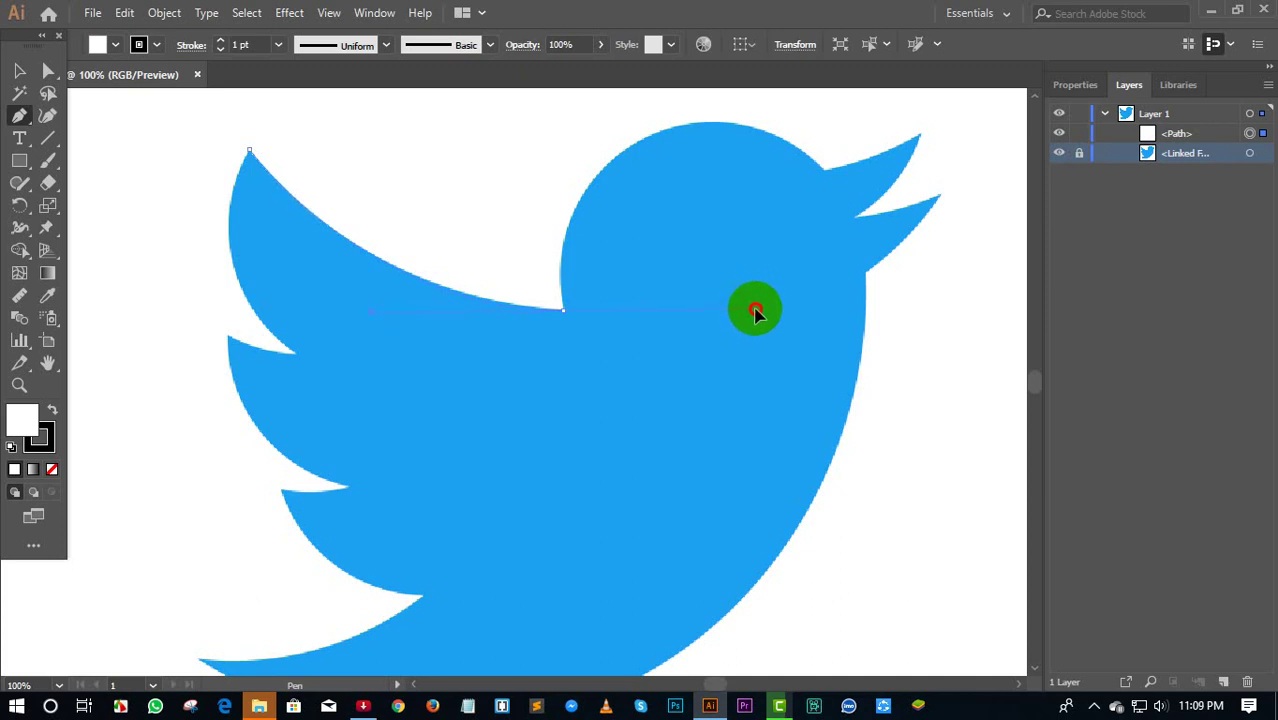
pyautogui.moveTo(755, 316); pyautogui.dragTo(751, 309)
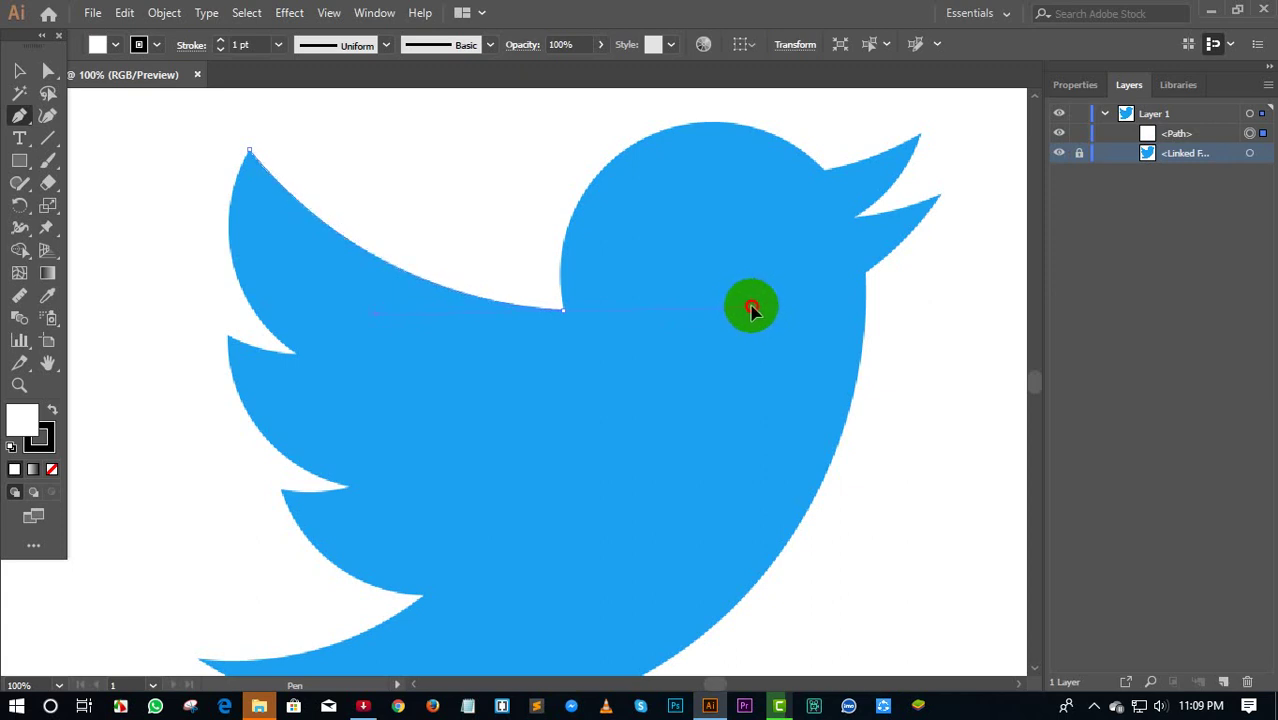
pyautogui.moveTo(745, 313)
pyautogui.mouseDown()
pyautogui.moveTo(724, 334)
pyautogui.moveTo(753, 319)
pyautogui.mouseUp()
pyautogui.moveTo(566, 310)
pyautogui.mouseDown()
pyautogui.moveTo(645, 291)
pyautogui.moveTo(685, 314)
pyautogui.moveTo(559, 314)
pyautogui.moveTo(596, 163)
pyautogui.moveTo(593, 182)
pyautogui.moveTo(756, 134)
pyautogui.moveTo(805, 163)
pyautogui.moveTo(799, 183)
pyautogui.moveTo(563, 316)
pyautogui.moveTo(622, 285)
pyautogui.moveTo(590, 277)
pyautogui.moveTo(696, 120)
pyautogui.moveTo(642, 143)
pyautogui.moveTo(753, 131)
pyautogui.moveTo(826, 177)
pyautogui.moveTo(821, 165)
pyautogui.moveTo(861, 188)
pyautogui.moveTo(900, 189)
pyautogui.mouseUp()
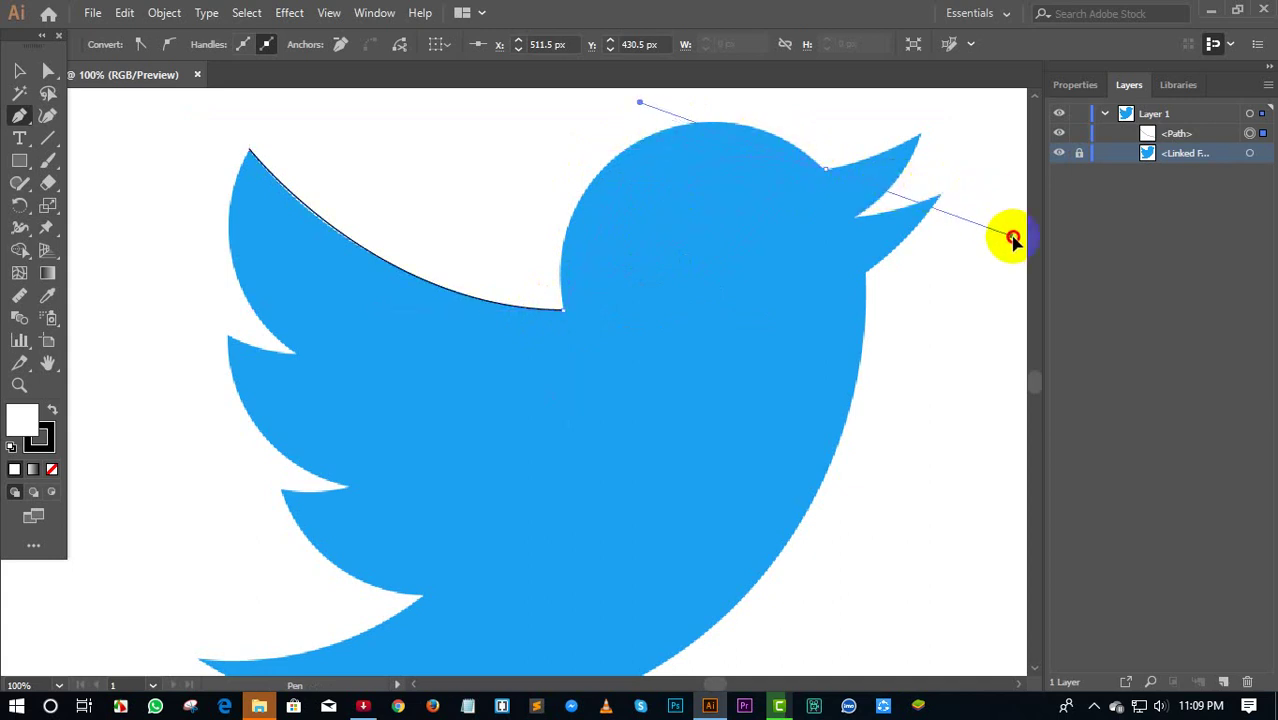
# Arc the path over the head, drop the outgoing handle, and anchor at the beak base
pyautogui.hscroll(5, 1003, 228)
pyautogui.moveTo(868, 241)
pyautogui.mouseDown()
pyautogui.moveTo(1021, 297)
pyautogui.moveTo(966, 292)
pyautogui.moveTo(993, 304)
pyautogui.mouseUp()
pyautogui.moveTo(767, 192)
pyautogui.mouseDown()
pyautogui.moveTo(548, 145)
pyautogui.moveTo(551, 129)
pyautogui.moveTo(679, 137)
pyautogui.moveTo(731, 101)
pyautogui.moveTo(690, 189)
pyautogui.moveTo(736, 207)
pyautogui.moveTo(722, 211)
pyautogui.moveTo(736, 195)
pyautogui.mouseUp()
pyautogui.click(583, 231)
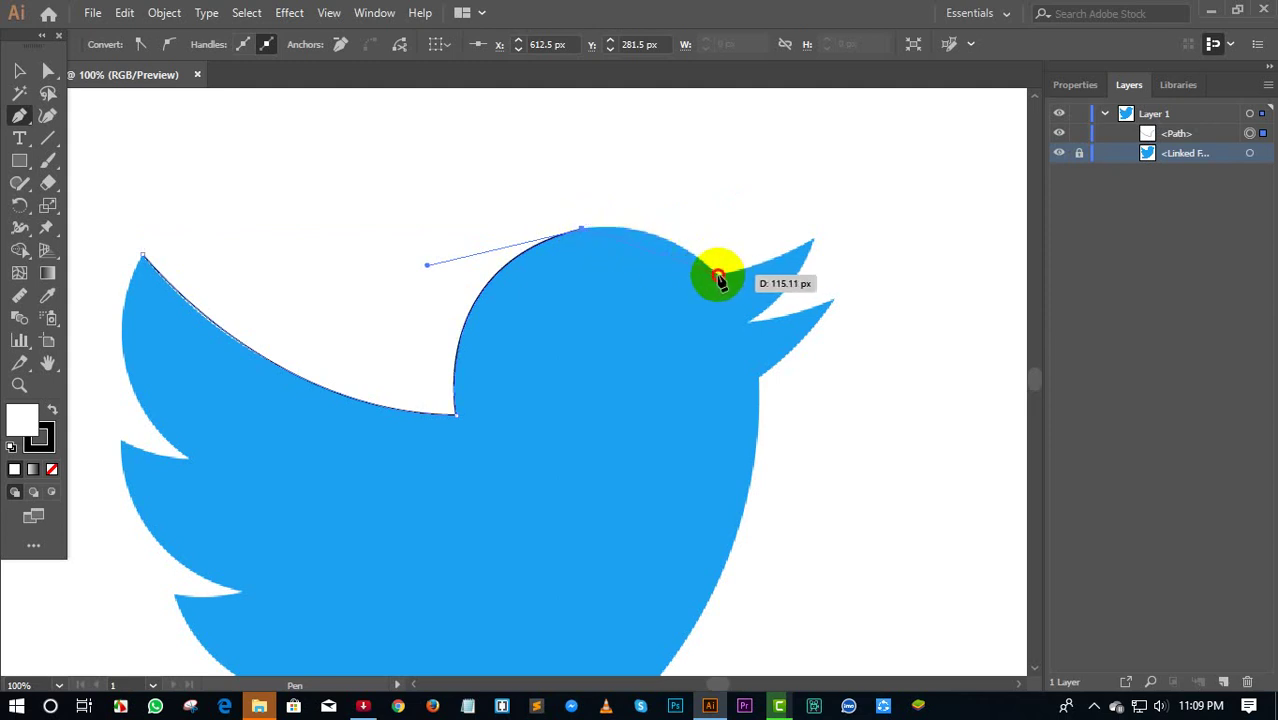
pyautogui.moveTo(718, 274)
pyautogui.mouseDown()
pyautogui.moveTo(788, 347)
pyautogui.moveTo(770, 336)
pyautogui.mouseUp()
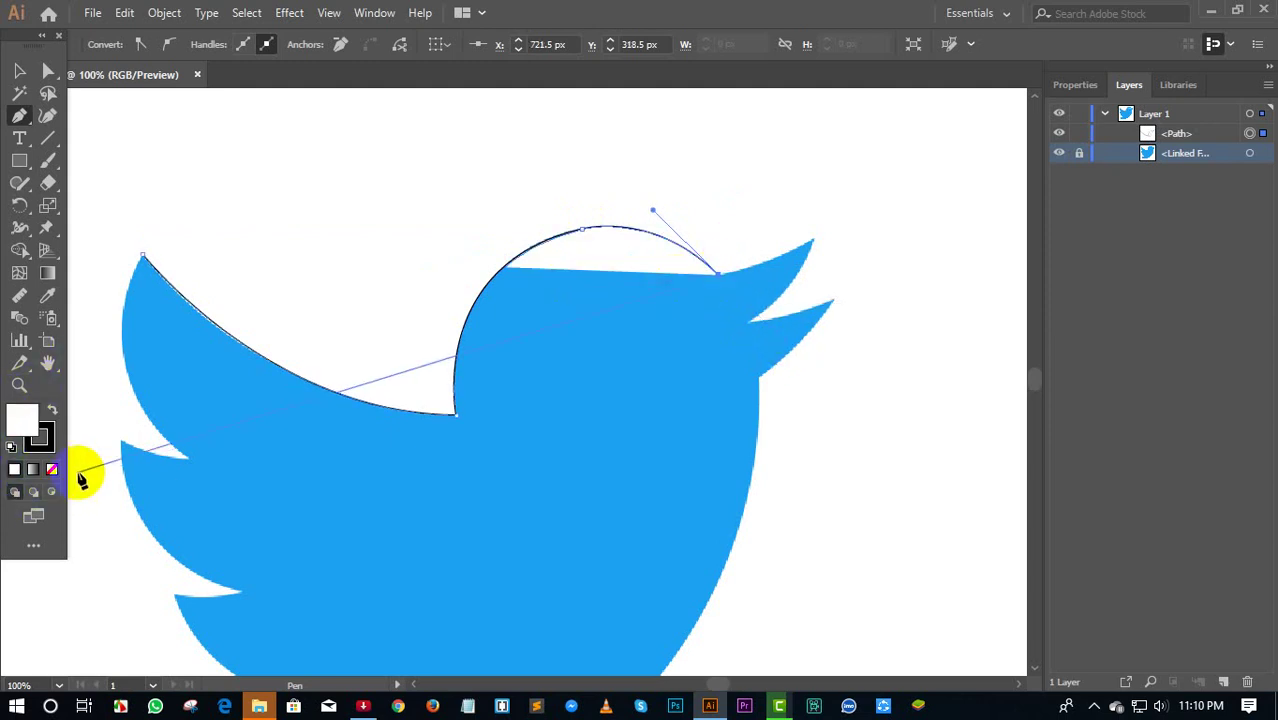
pyautogui.moveTo(541, 287)
pyautogui.mouseDown()
pyautogui.moveTo(595, 252)
pyautogui.moveTo(625, 265)
pyautogui.moveTo(615, 278)
pyautogui.moveTo(605, 269)
pyautogui.moveTo(688, 278)
pyautogui.mouseUp()
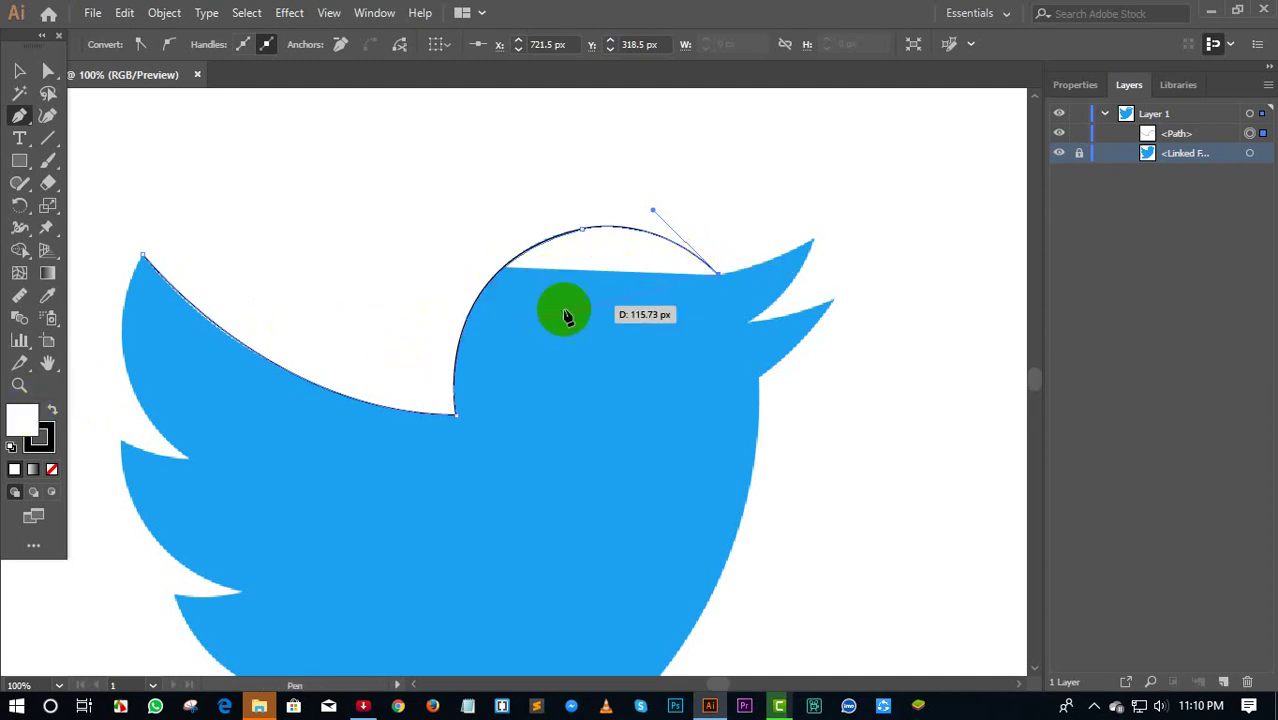
pyautogui.moveTo(688, 278); pyautogui.dragTo(90, 432)
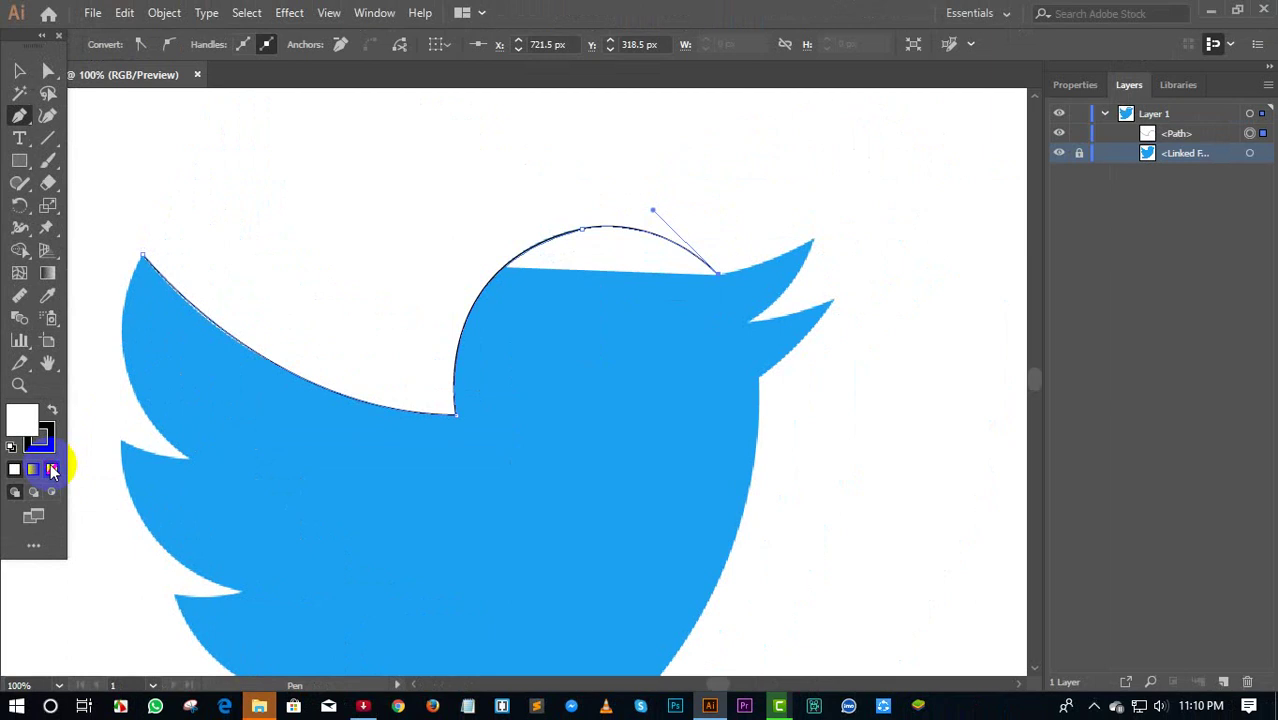
# Switch the path fill to None, refit the head curve, and add an anchor at the beak tip
pyautogui.click(52, 469)
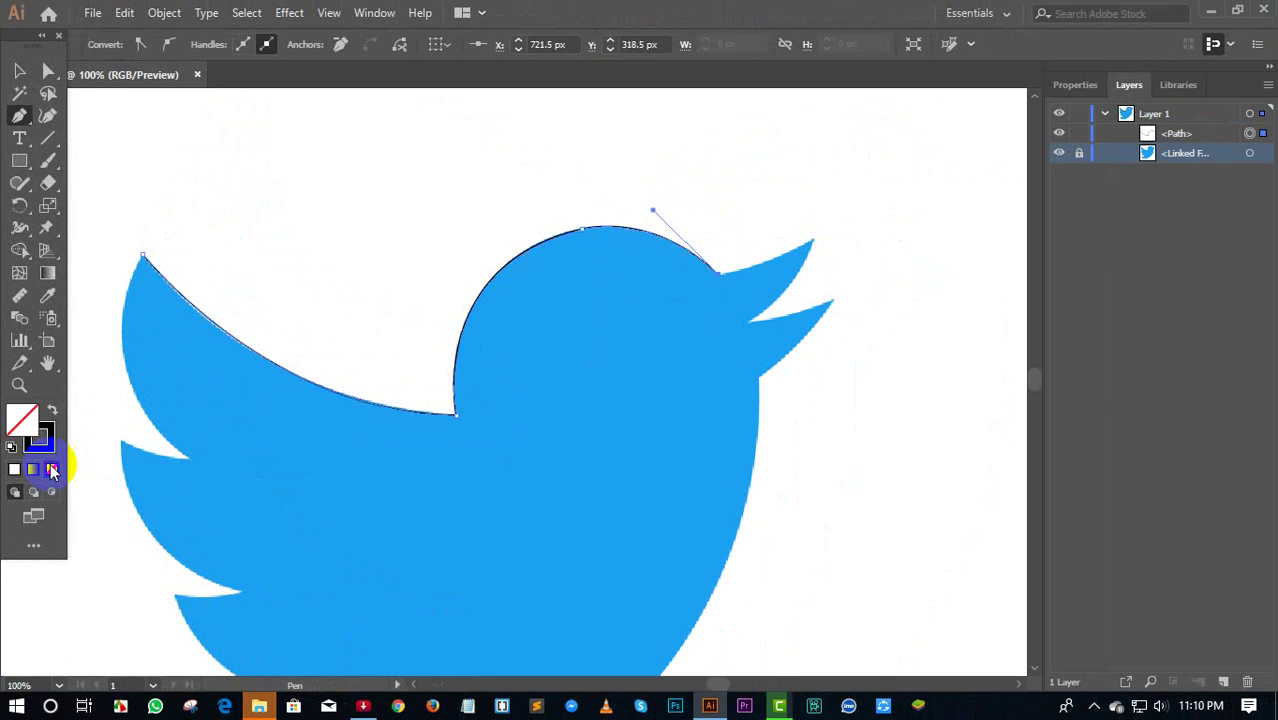
pyautogui.moveTo(622, 258); pyautogui.dragTo(614, 248)
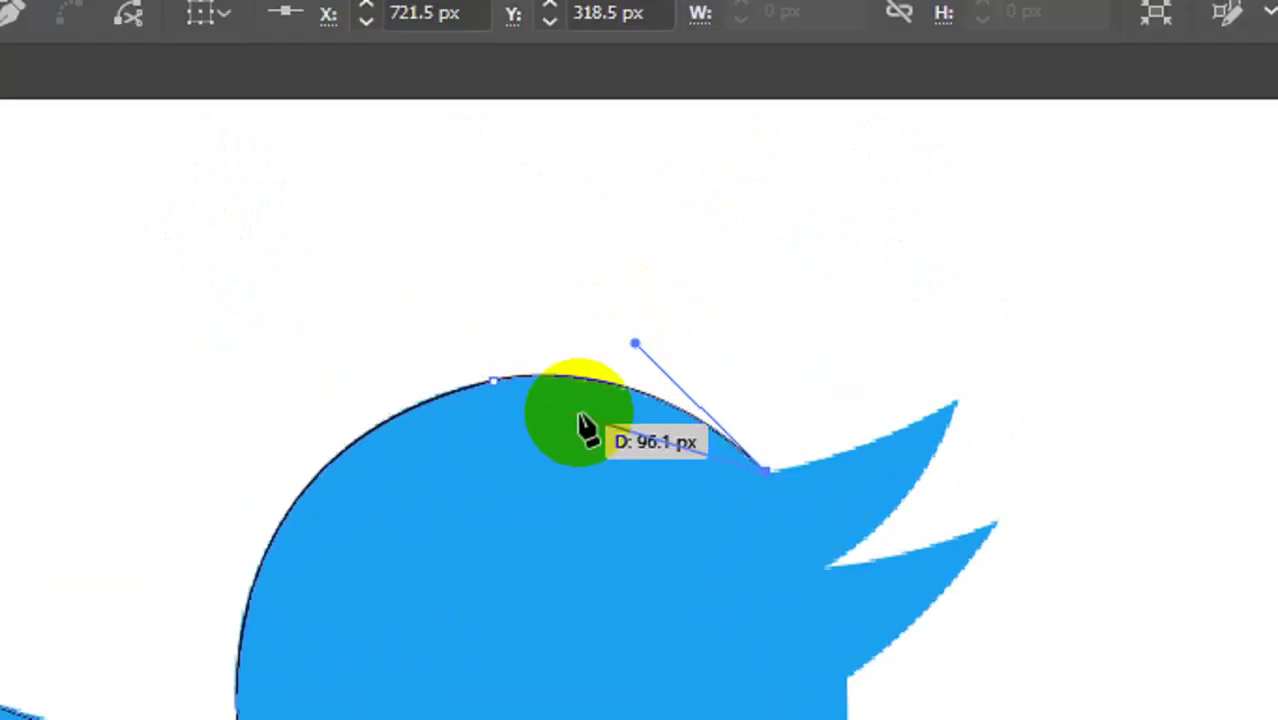
pyautogui.moveTo(614, 248); pyautogui.dragTo(624, 259)
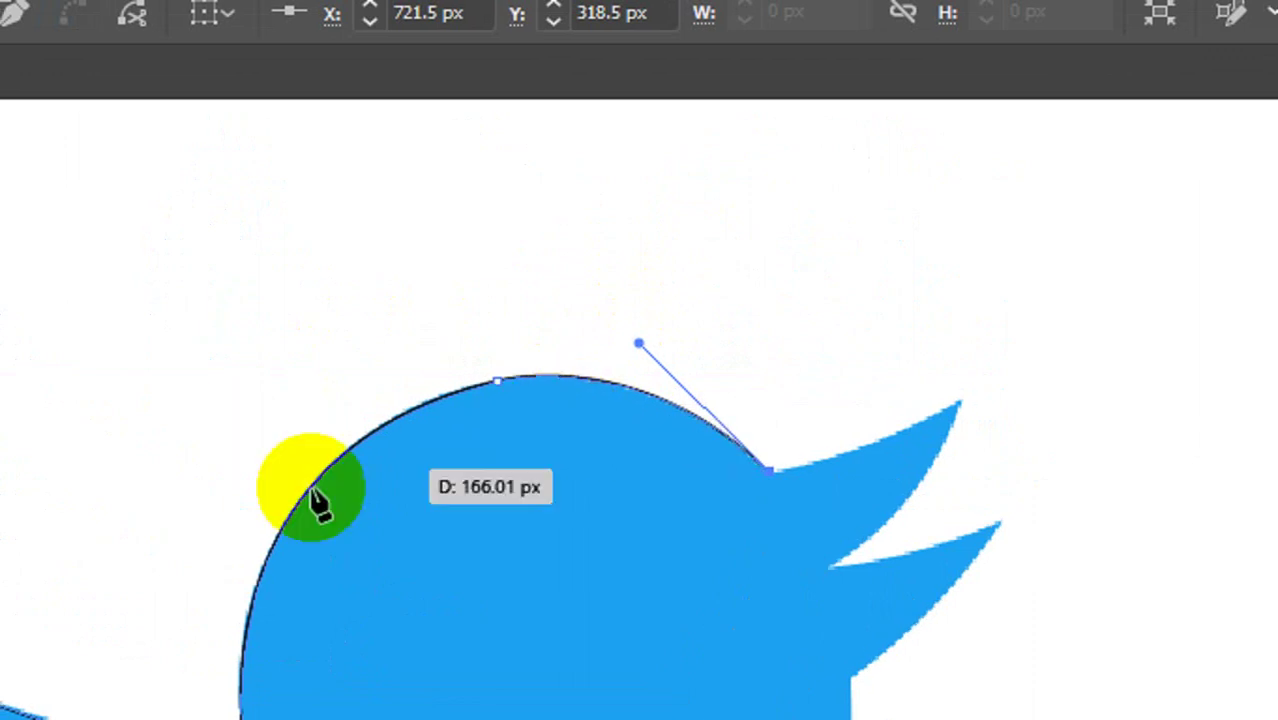
pyautogui.moveTo(573, 440)
pyautogui.mouseDown()
pyautogui.moveTo(92, 660)
pyautogui.moveTo(75, 685)
pyautogui.mouseUp()
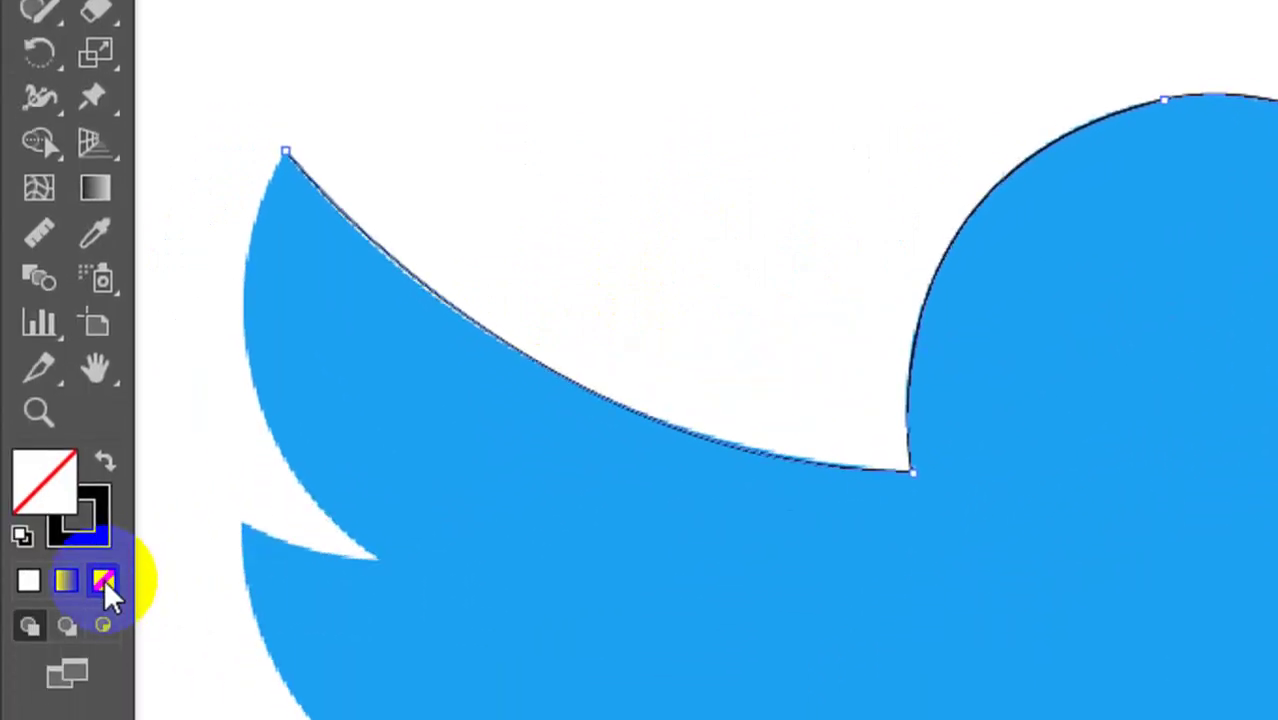
pyautogui.moveTo(1056, 220)
pyautogui.mouseDown()
pyautogui.moveTo(945, 195)
pyautogui.moveTo(1125, 262)
pyautogui.moveTo(965, 230)
pyautogui.mouseUp()
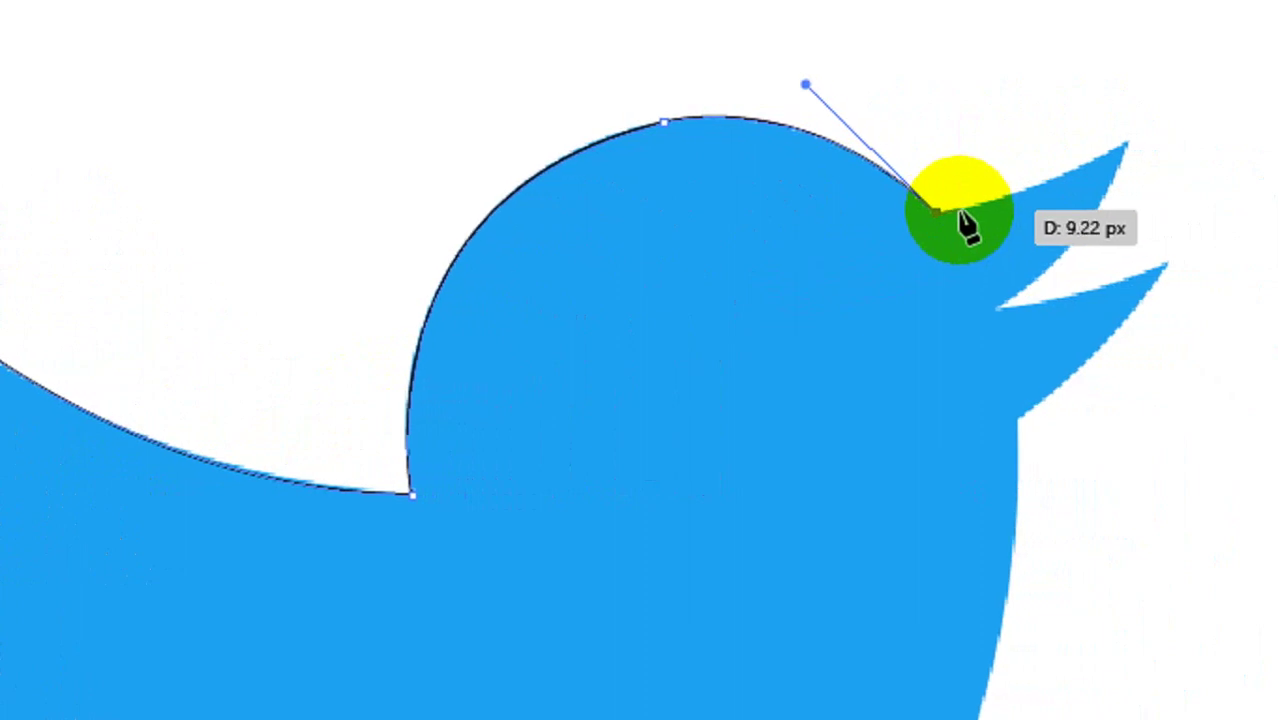
pyautogui.moveTo(965, 230)
pyautogui.mouseDown()
pyautogui.moveTo(1000, 195)
pyautogui.moveTo(793, 242)
pyautogui.moveTo(813, 243)
pyautogui.mouseUp()
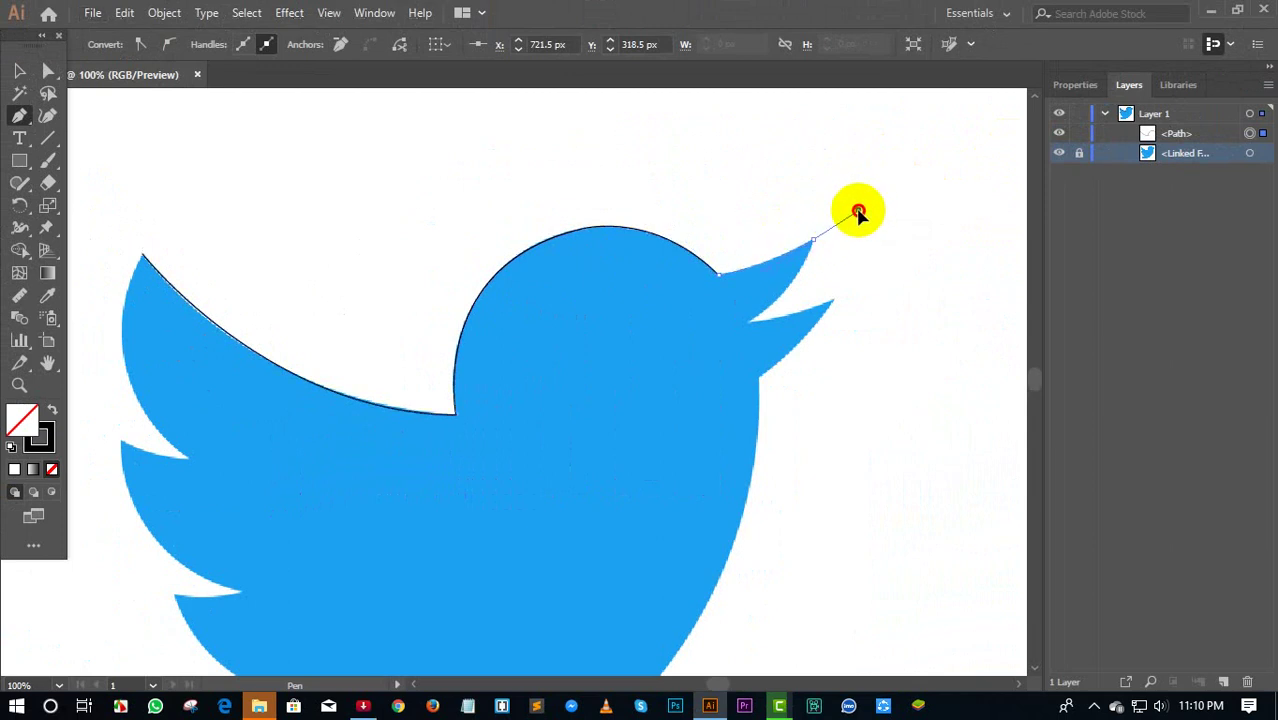
# Trace the beak with corner points at both tips and the notch, then curve down to the throat
pyautogui.click(813, 243)
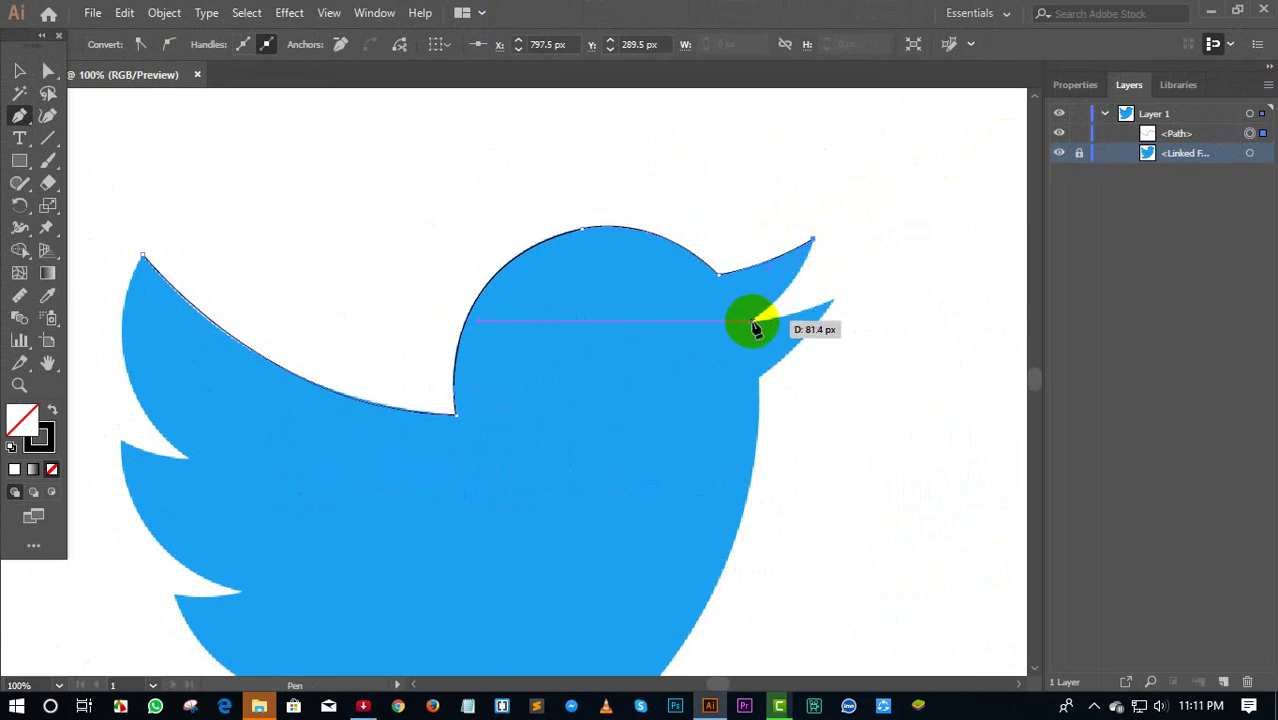
pyautogui.moveTo(755, 327)
pyautogui.mouseDown()
pyautogui.moveTo(703, 350)
pyautogui.moveTo(835, 303)
pyautogui.mouseUp()
pyautogui.click(836, 301)
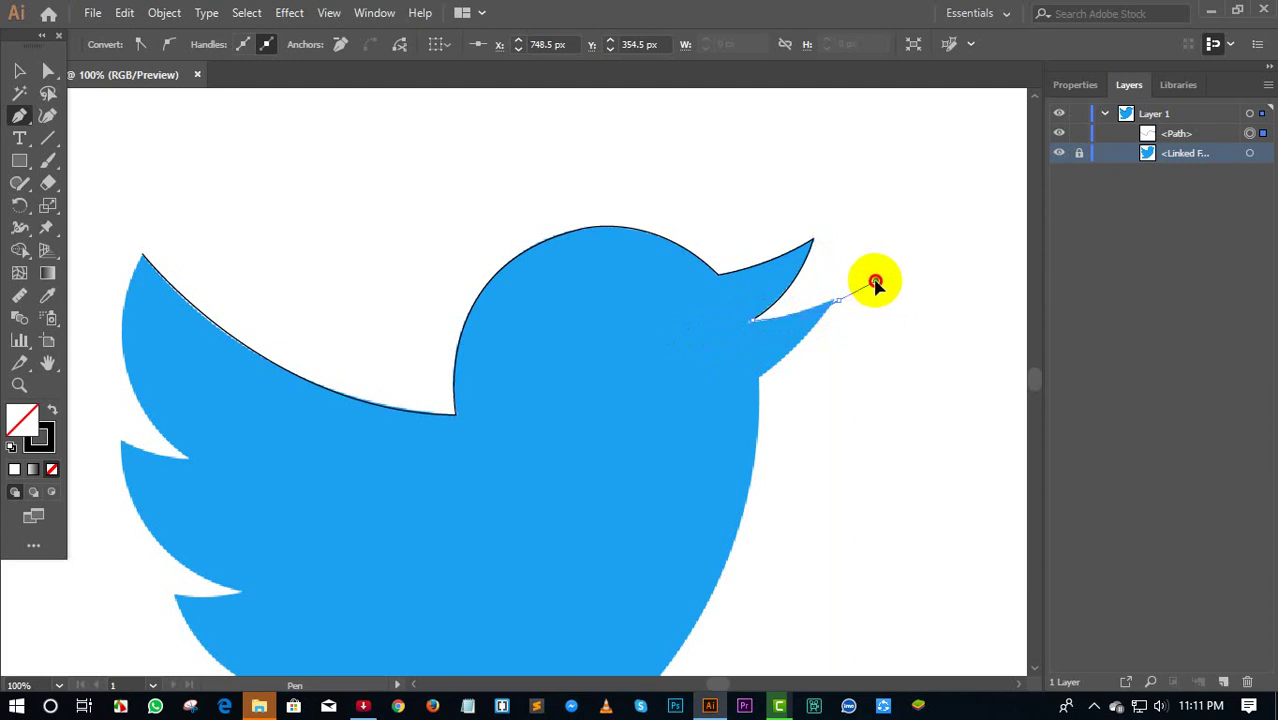
pyautogui.moveTo(880, 287); pyautogui.dragTo(831, 303)
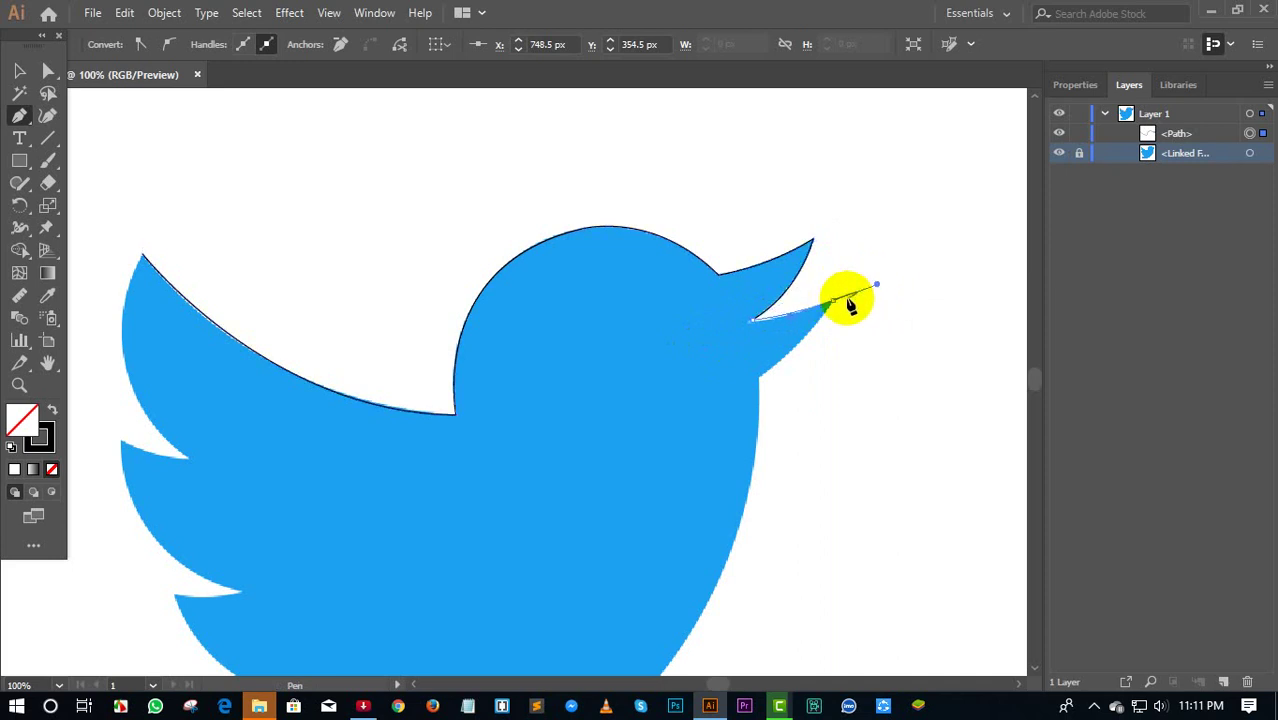
pyautogui.click(832, 302)
pyautogui.moveTo(831, 304)
pyautogui.mouseDown()
pyautogui.moveTo(764, 384)
pyautogui.moveTo(738, 385)
pyautogui.mouseUp()
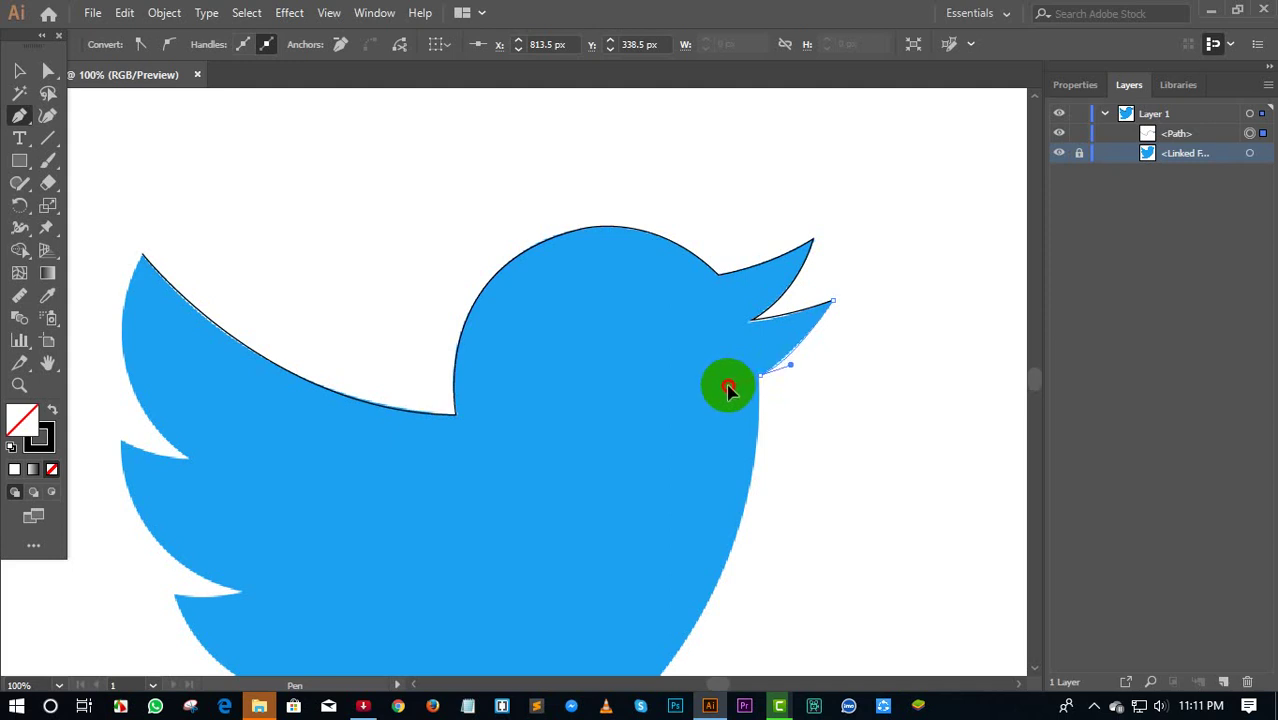
pyautogui.moveTo(728, 392); pyautogui.dragTo(727, 388)
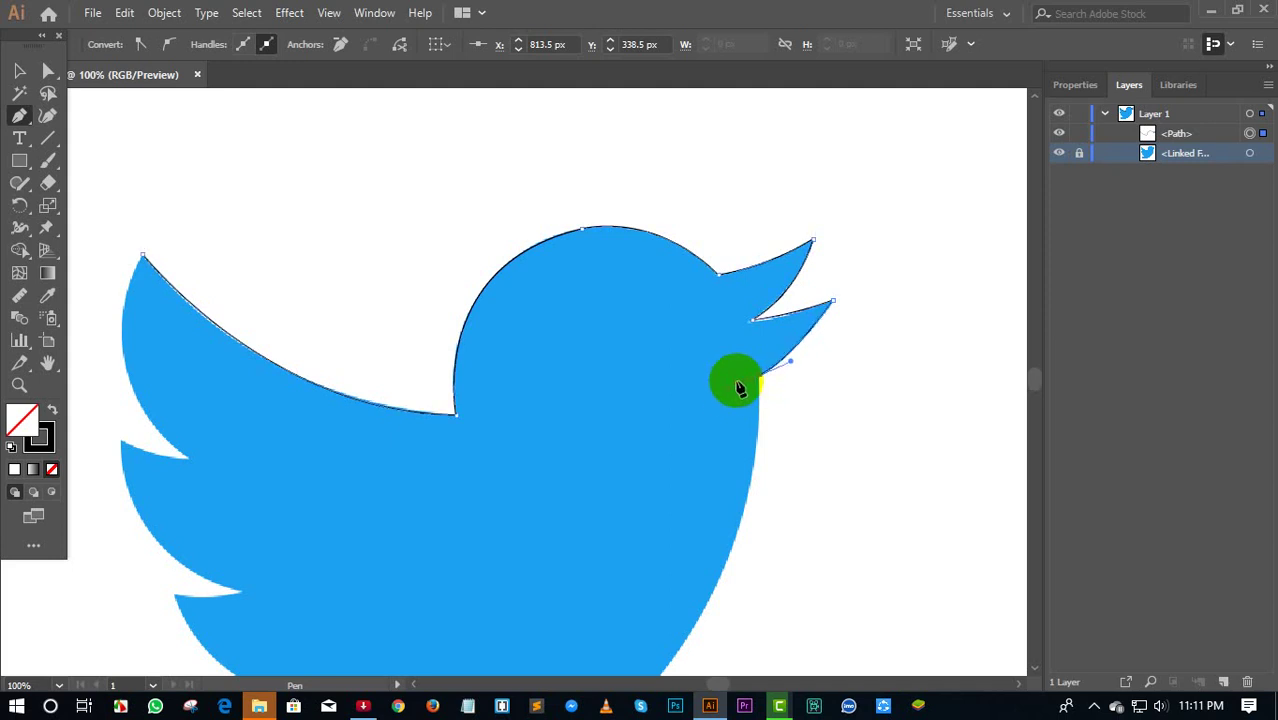
# Curve the outline down the chest and add a curved anchor at the belly bottom
pyautogui.scroll(-2, 765, 380)
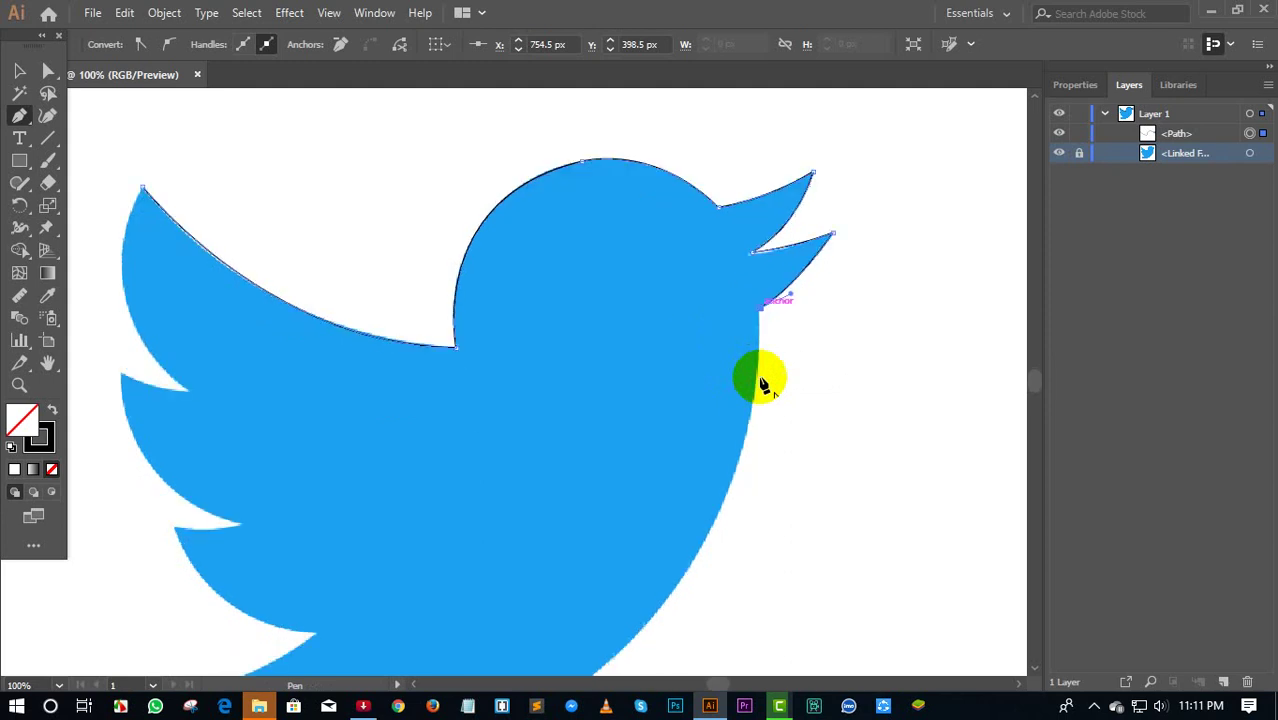
pyautogui.scroll(-3, 765, 376)
pyautogui.moveTo(657, 495)
pyautogui.mouseDown()
pyautogui.moveTo(677, 488)
pyautogui.moveTo(577, 579)
pyautogui.mouseUp()
pyautogui.moveTo(574, 587)
pyautogui.mouseDown()
pyautogui.moveTo(593, 590)
pyautogui.moveTo(571, 599)
pyautogui.moveTo(573, 619)
pyautogui.mouseUp()
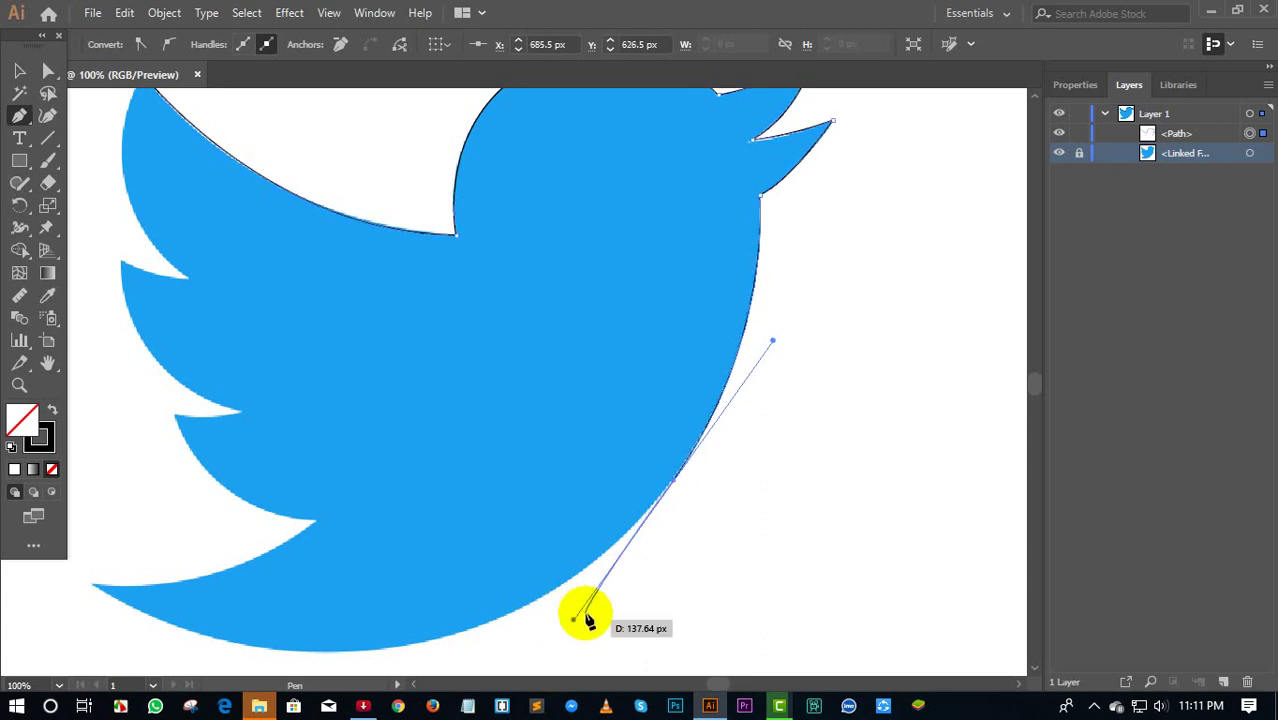
pyautogui.click(675, 483)
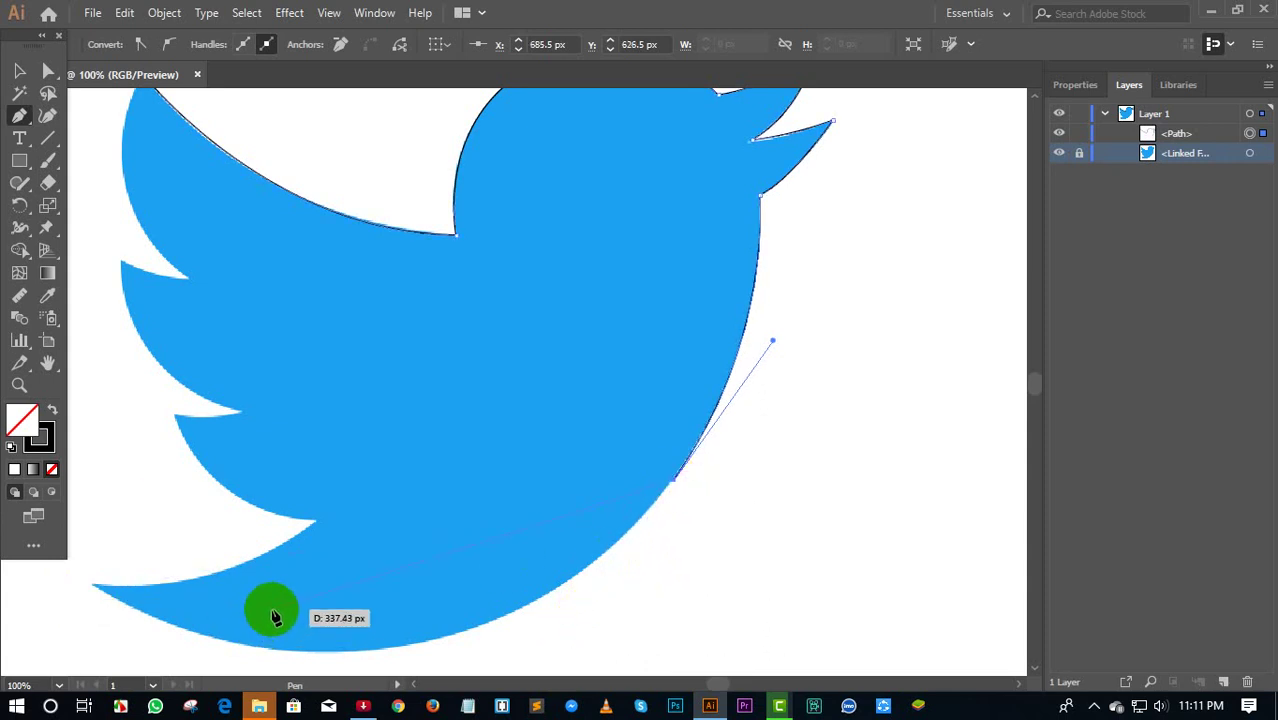
pyautogui.moveTo(240, 612); pyautogui.dragTo(533, 516)
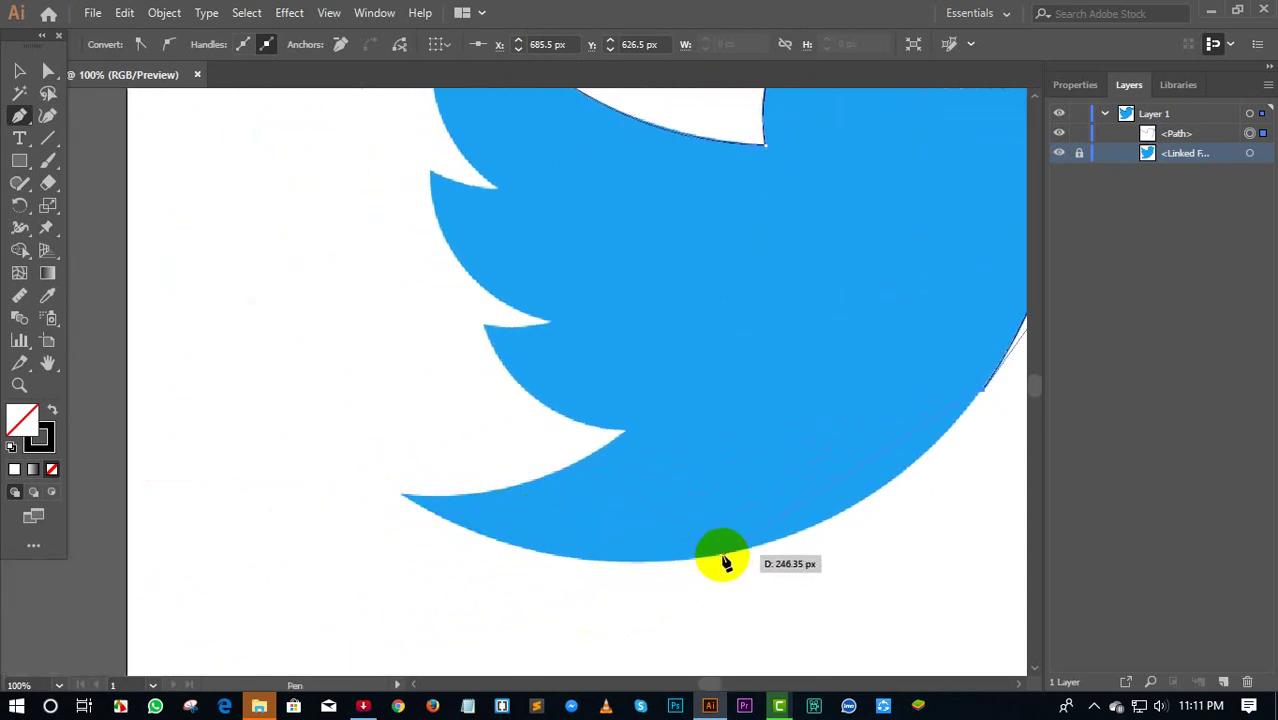
pyautogui.moveTo(722, 555)
pyautogui.mouseDown()
pyautogui.moveTo(609, 568)
pyautogui.moveTo(548, 596)
pyautogui.mouseUp()
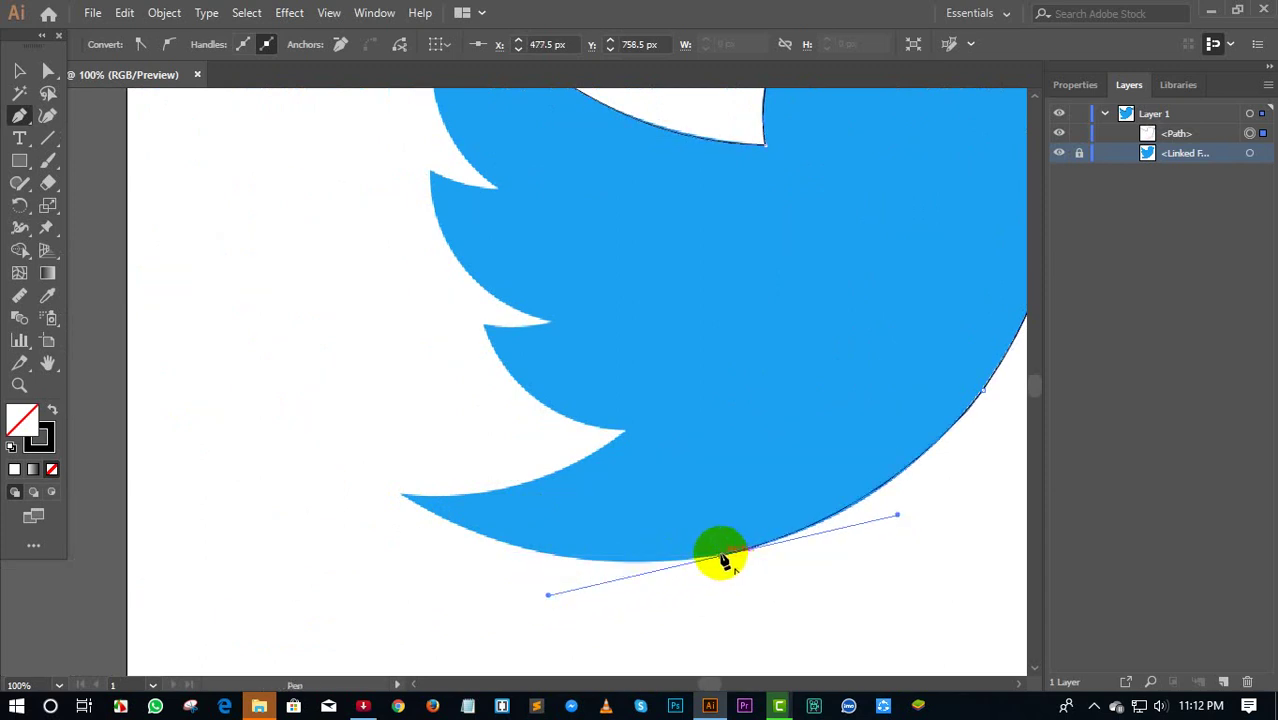
# Adjust the belly anchor's curve, undo it, and retract its trailing handle
pyautogui.moveTo(722, 551); pyautogui.dragTo(641, 548)
pyautogui.press('ctrl')
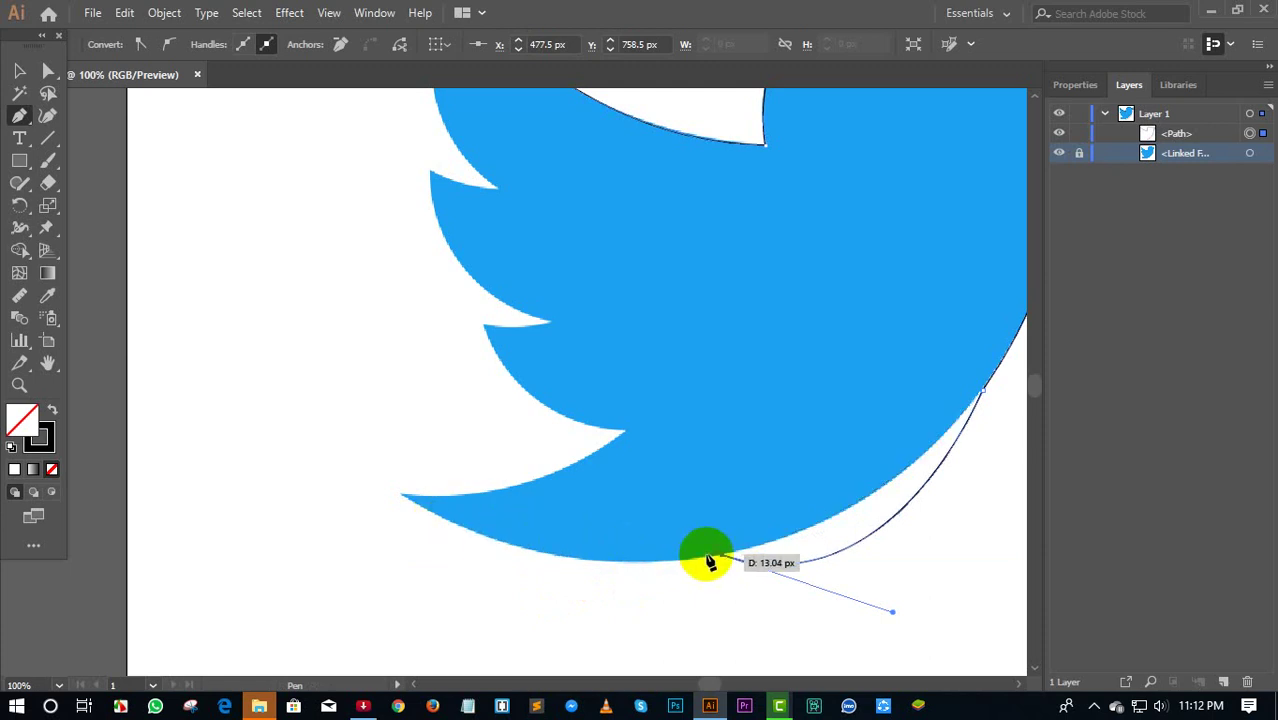
pyautogui.hotkey('ctrl', 'z')
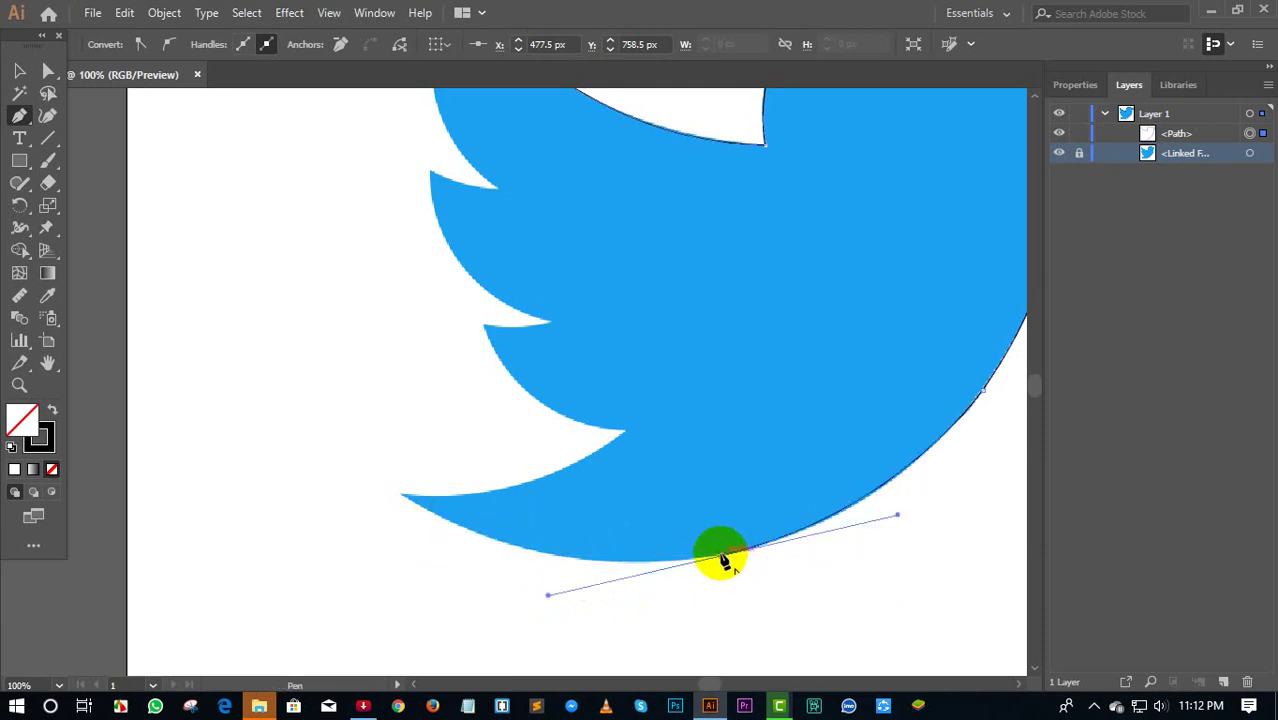
pyautogui.click(722, 556)
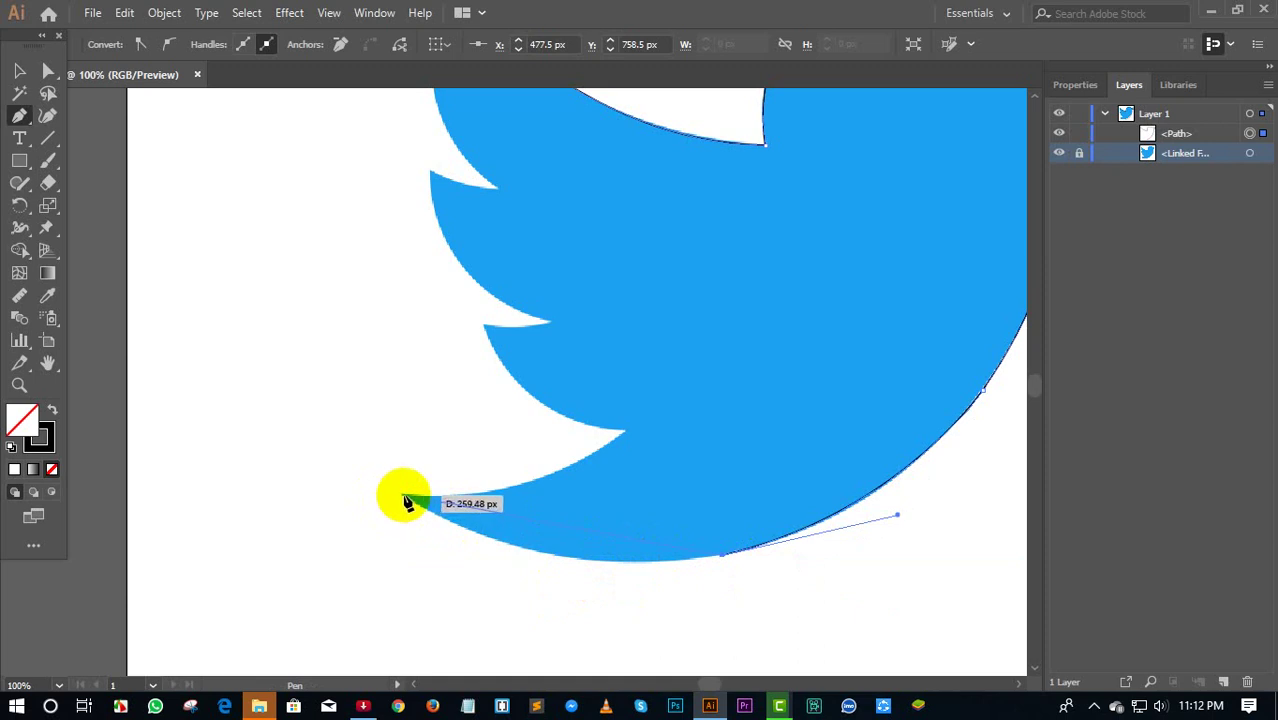
# Add a sharp corner at the tail tip and a straight edge to the lower wing notch
pyautogui.moveTo(400, 497)
pyautogui.mouseDown()
pyautogui.moveTo(182, 383)
pyautogui.moveTo(211, 378)
pyautogui.moveTo(277, 402)
pyautogui.moveTo(229, 400)
pyautogui.moveTo(246, 396)
pyautogui.mouseUp()
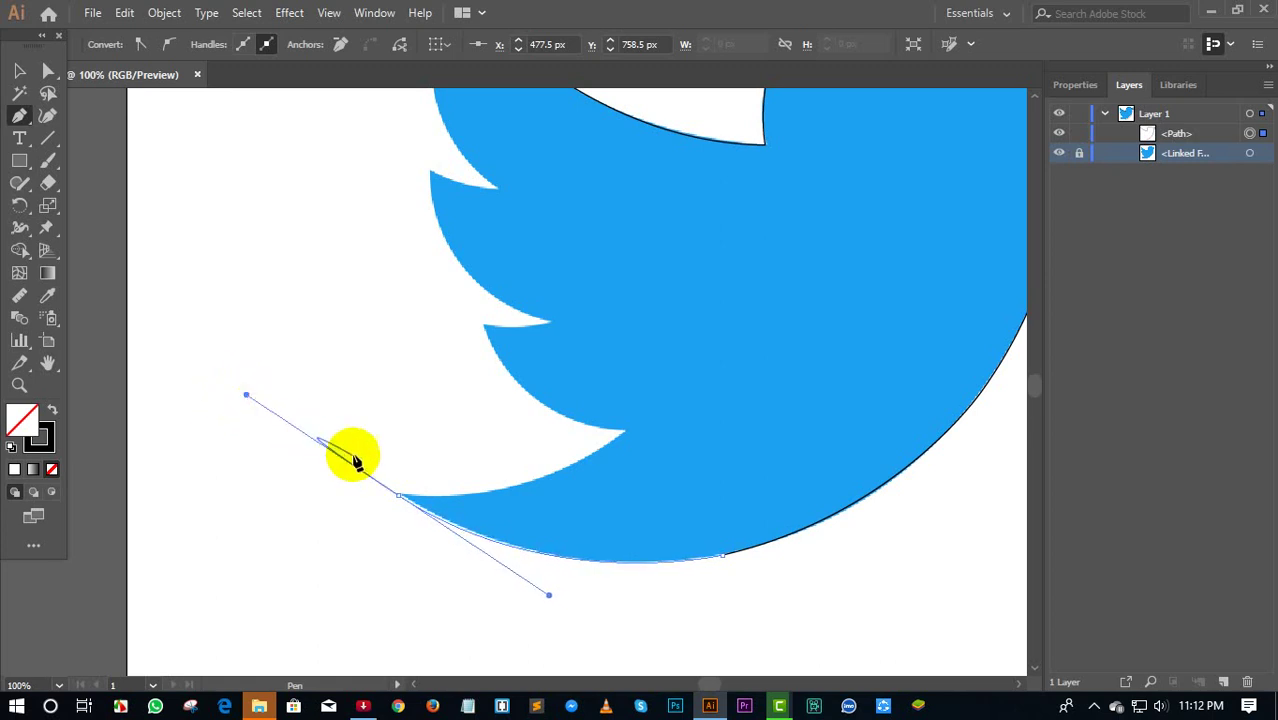
pyautogui.click(398, 496)
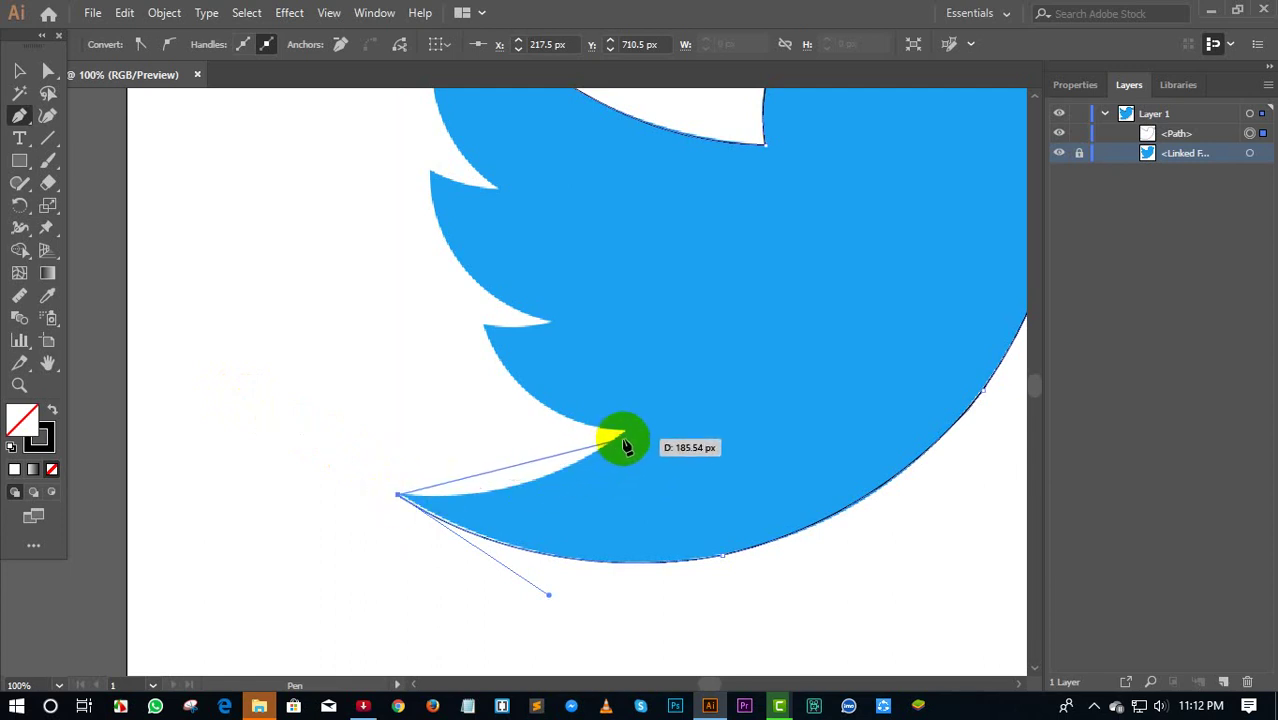
pyautogui.click(625, 432)
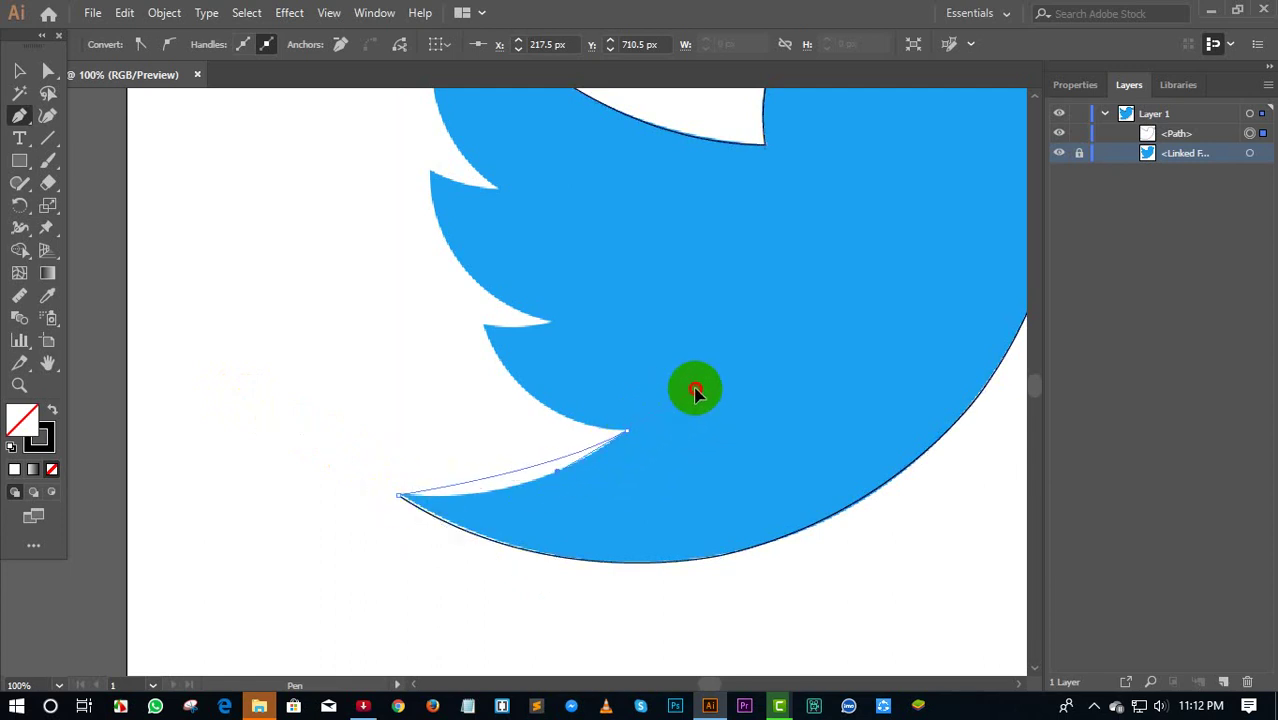
pyautogui.keyDown('ctrl'); pyautogui.click(696, 370); pyautogui.keyUp('ctrl')
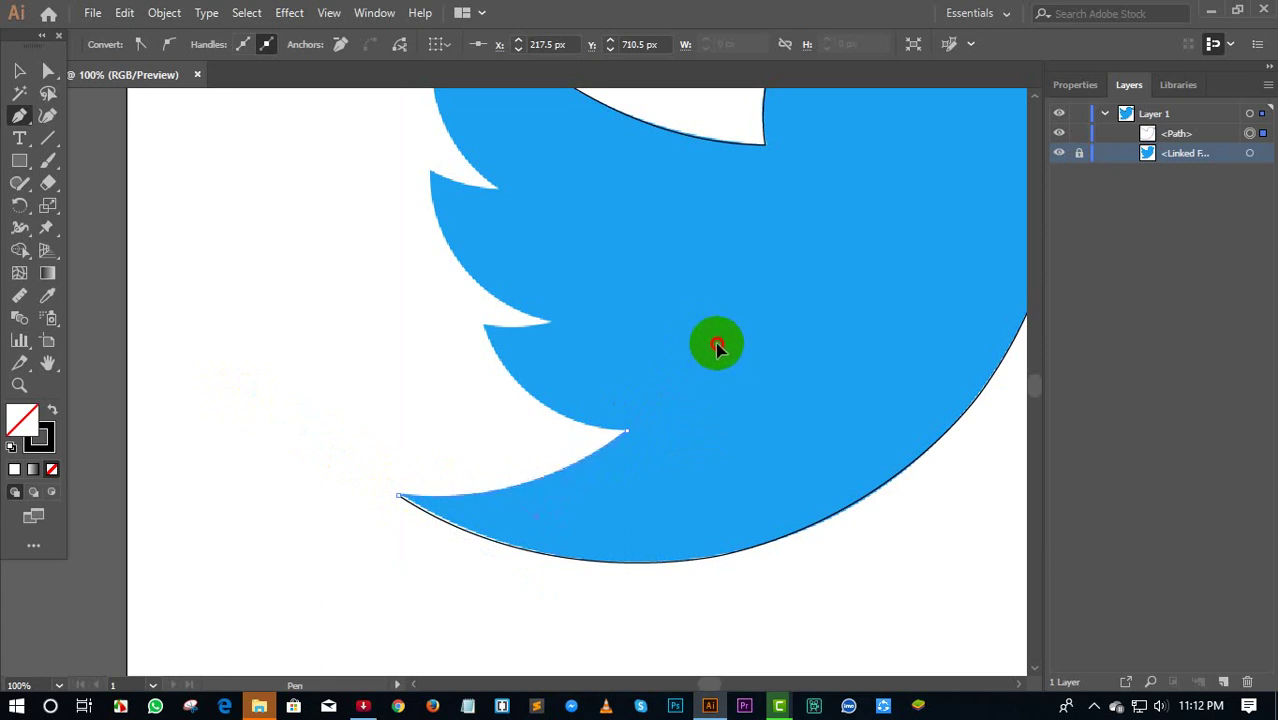
# Curve the outline from the lower wing notch along the wing edge to the upper notch
pyautogui.click(627, 433)
pyautogui.moveTo(627, 433); pyautogui.dragTo(485, 333)
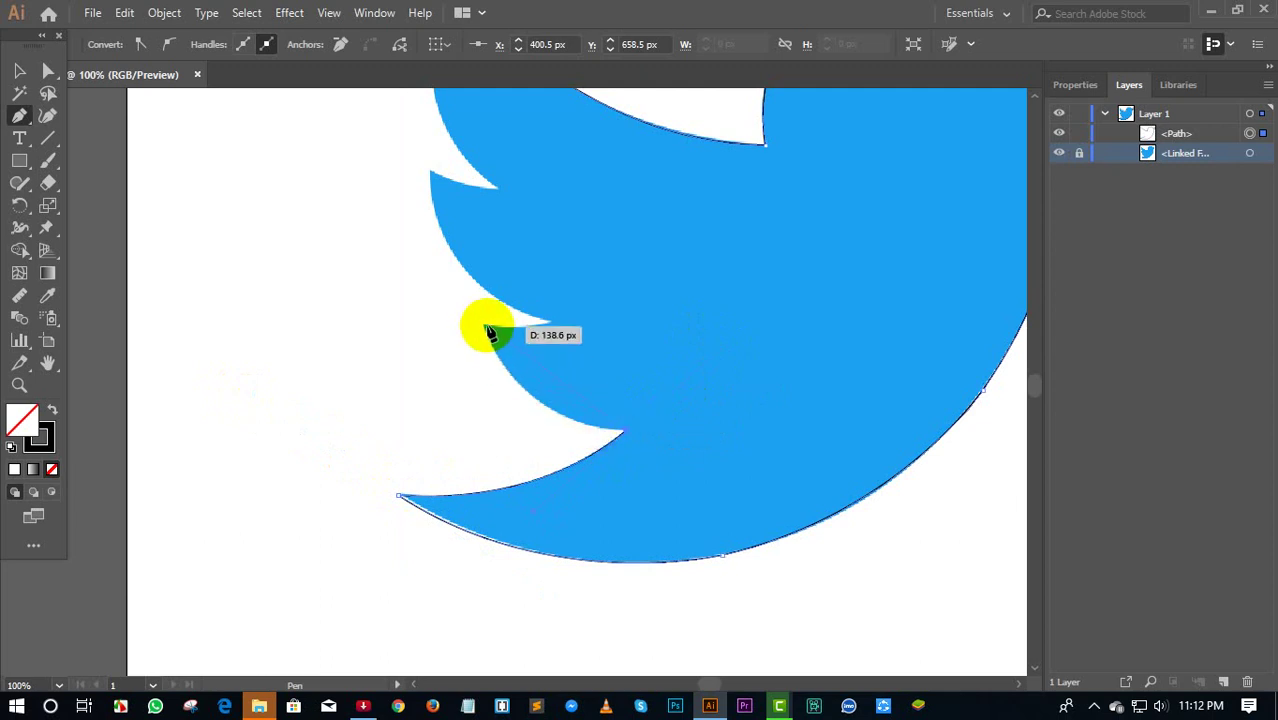
pyautogui.moveTo(485, 333)
pyautogui.mouseDown()
pyautogui.moveTo(445, 217)
pyautogui.moveTo(424, 220)
pyautogui.moveTo(441, 228)
pyautogui.mouseUp()
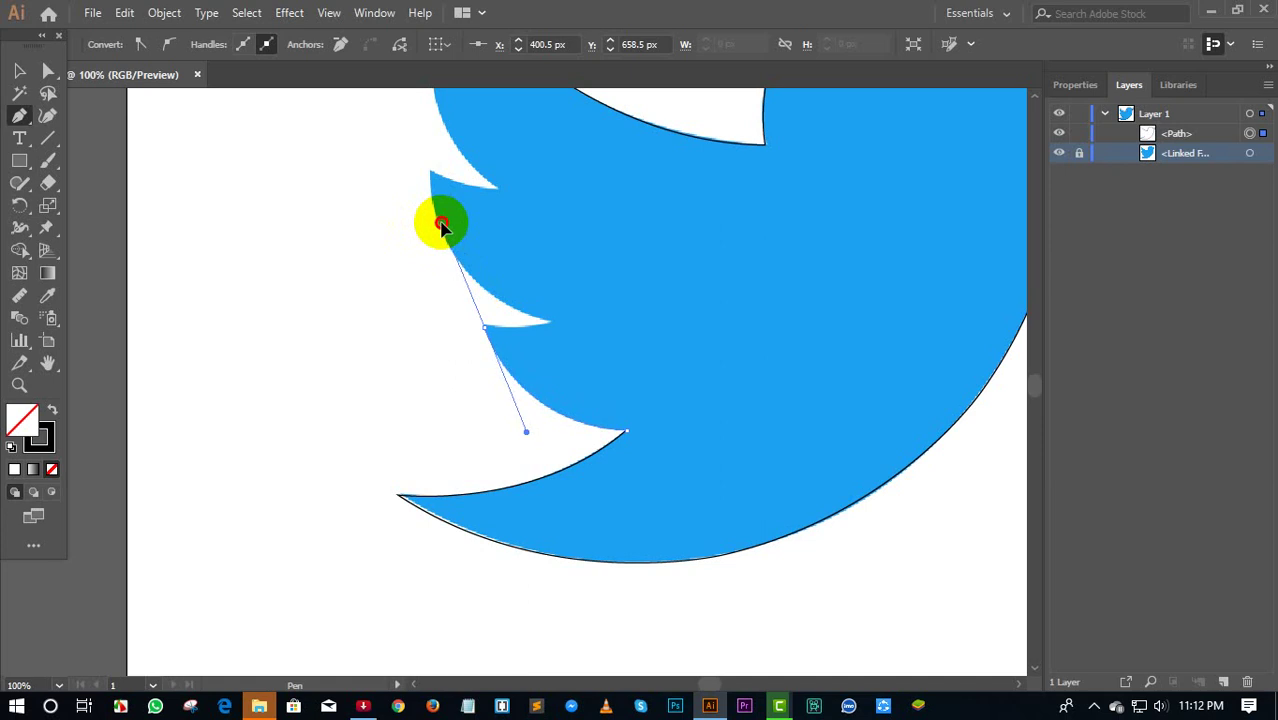
pyautogui.moveTo(443, 228)
pyautogui.mouseDown()
pyautogui.moveTo(488, 333)
pyautogui.moveTo(552, 325)
pyautogui.mouseUp()
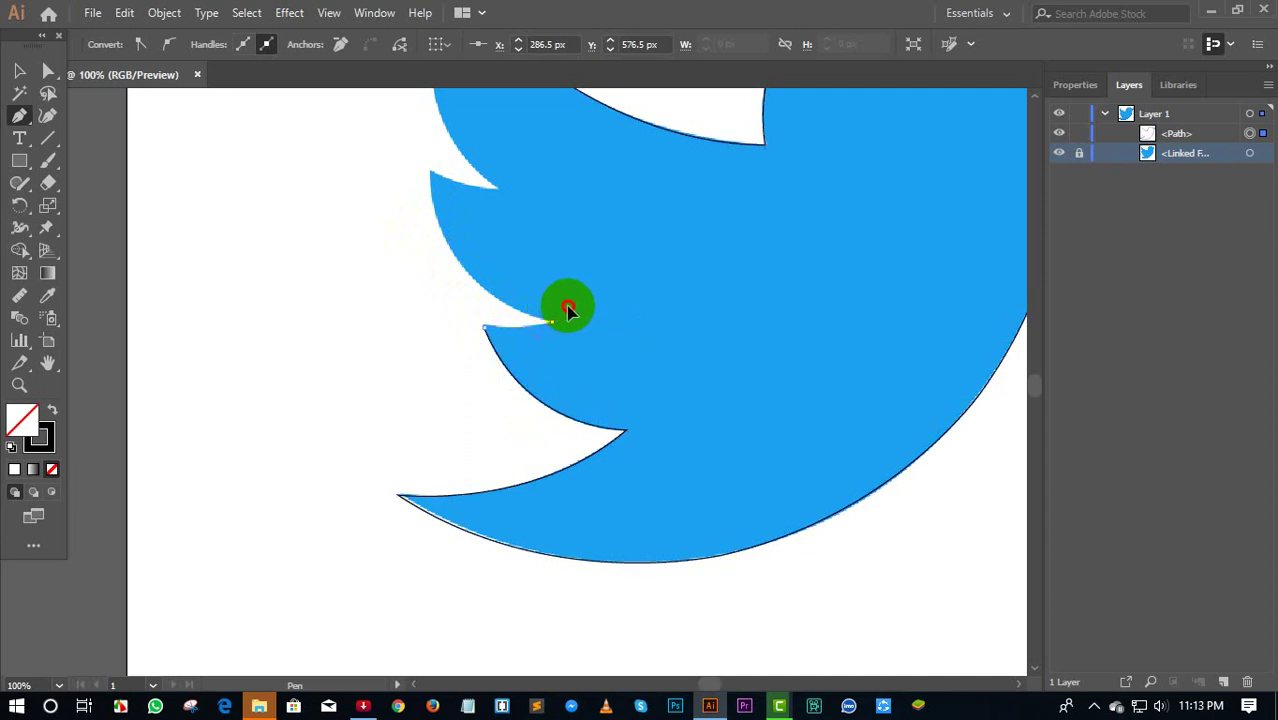
pyautogui.moveTo(568, 313); pyautogui.dragTo(553, 326)
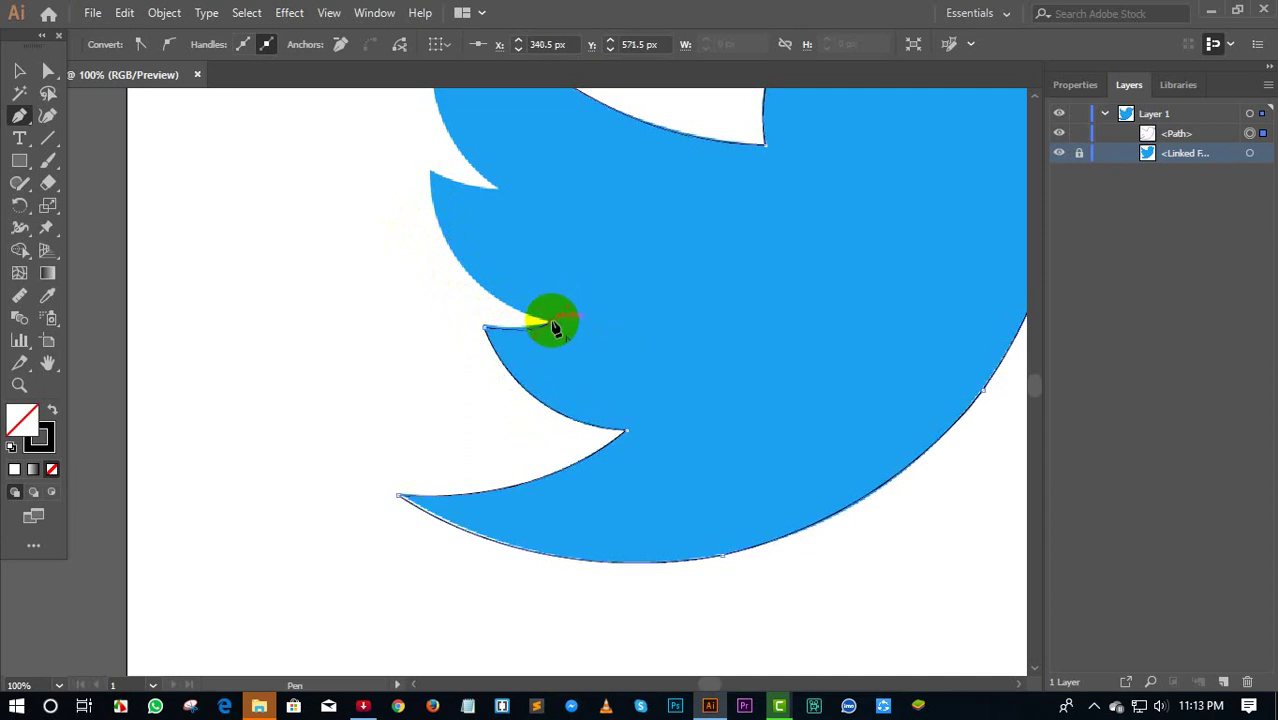
# Continue the curve along the outer wing edge up to the wing's top tip
pyautogui.scroll(3, 491, 262)
pyautogui.moveTo(430, 320); pyautogui.dragTo(437, 186)
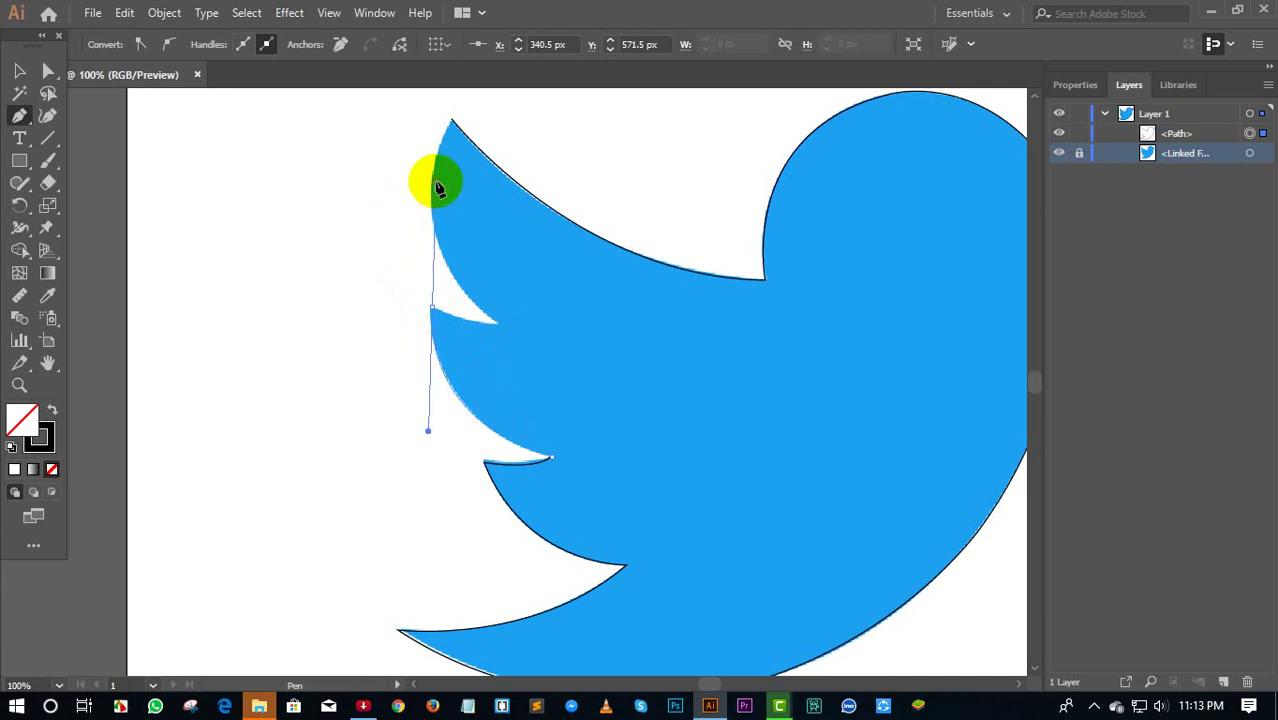
pyautogui.moveTo(432, 306); pyautogui.dragTo(500, 328)
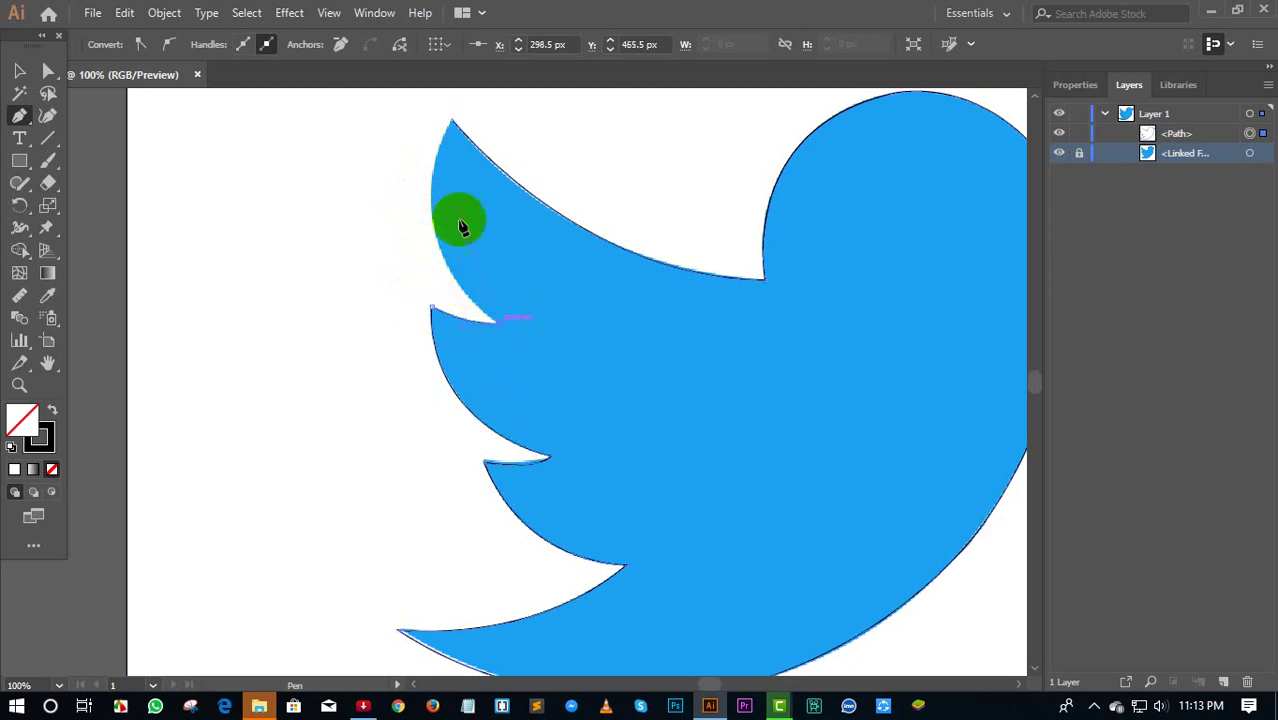
pyautogui.moveTo(452, 130)
pyautogui.mouseDown()
pyautogui.moveTo(447, 266)
pyautogui.moveTo(509, 165)
pyautogui.moveTo(496, 136)
pyautogui.moveTo(515, 120)
pyautogui.mouseUp()
# Zoom out to 50% and drag the traced bird outline left of the blue bird image
pyautogui.click(20, 72)
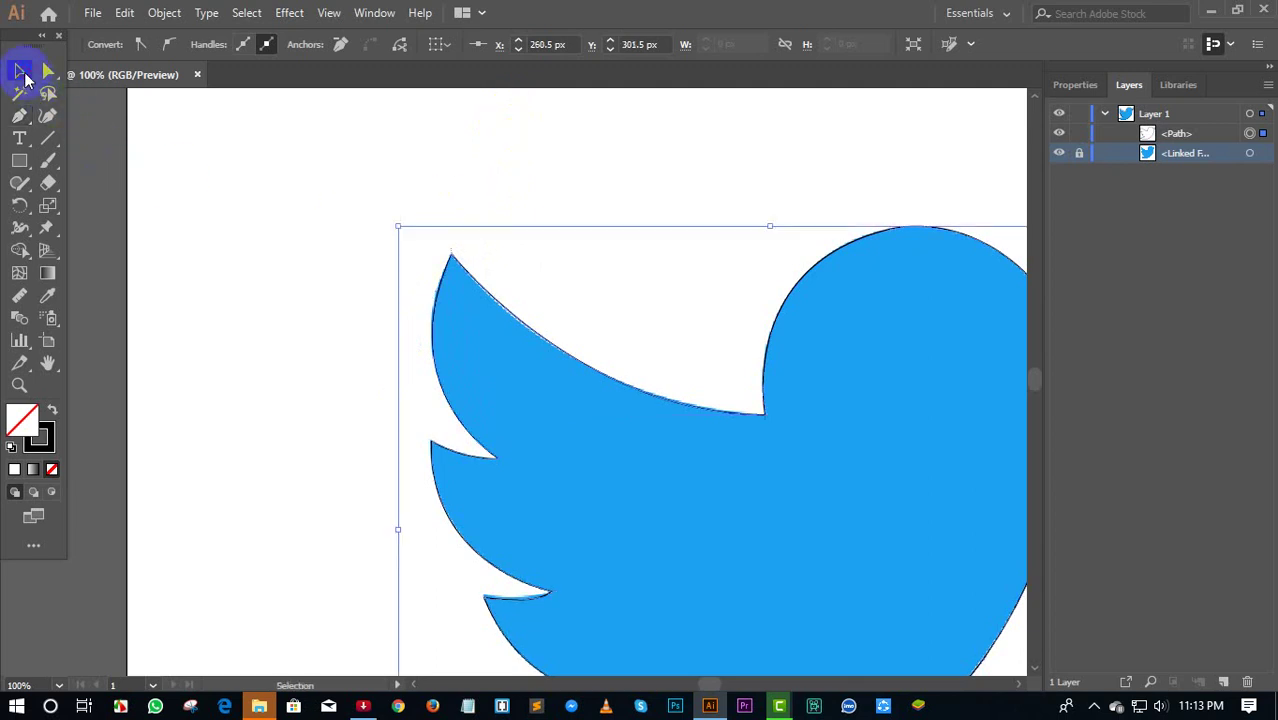
pyautogui.scroll(1, 509, 236)
pyautogui.click(622, 445)
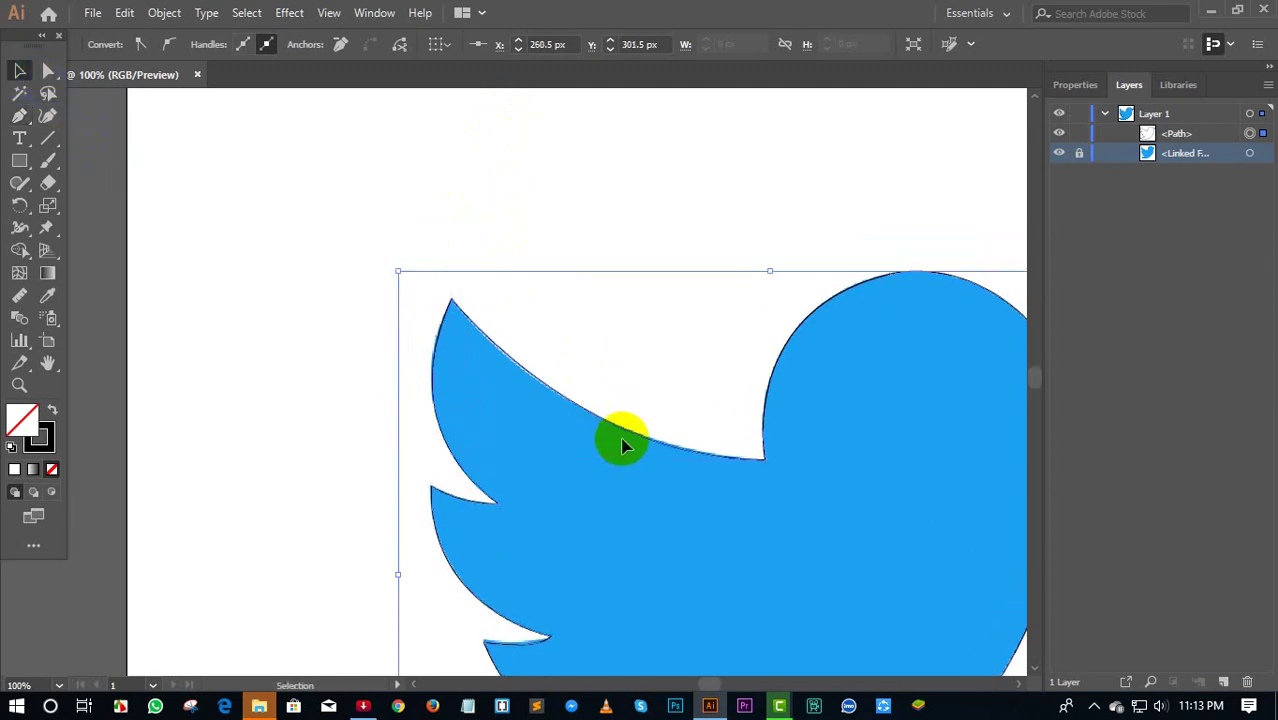
pyautogui.hotkey('ctrl', '-')
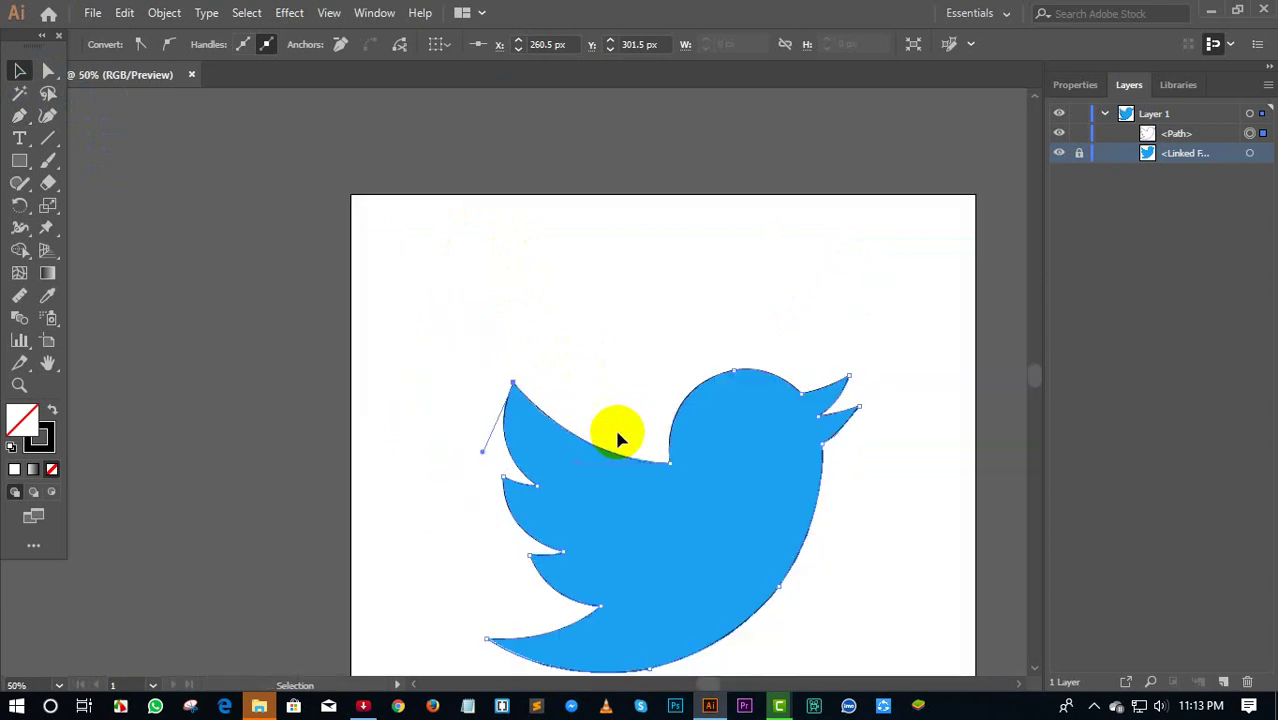
pyautogui.scroll(-2, 615, 437)
pyautogui.moveTo(619, 391)
pyautogui.mouseDown()
pyautogui.moveTo(403, 250)
pyautogui.moveTo(242, 242)
pyautogui.mouseUp()
pyautogui.moveTo(437, 481); pyautogui.dragTo(640, 485)
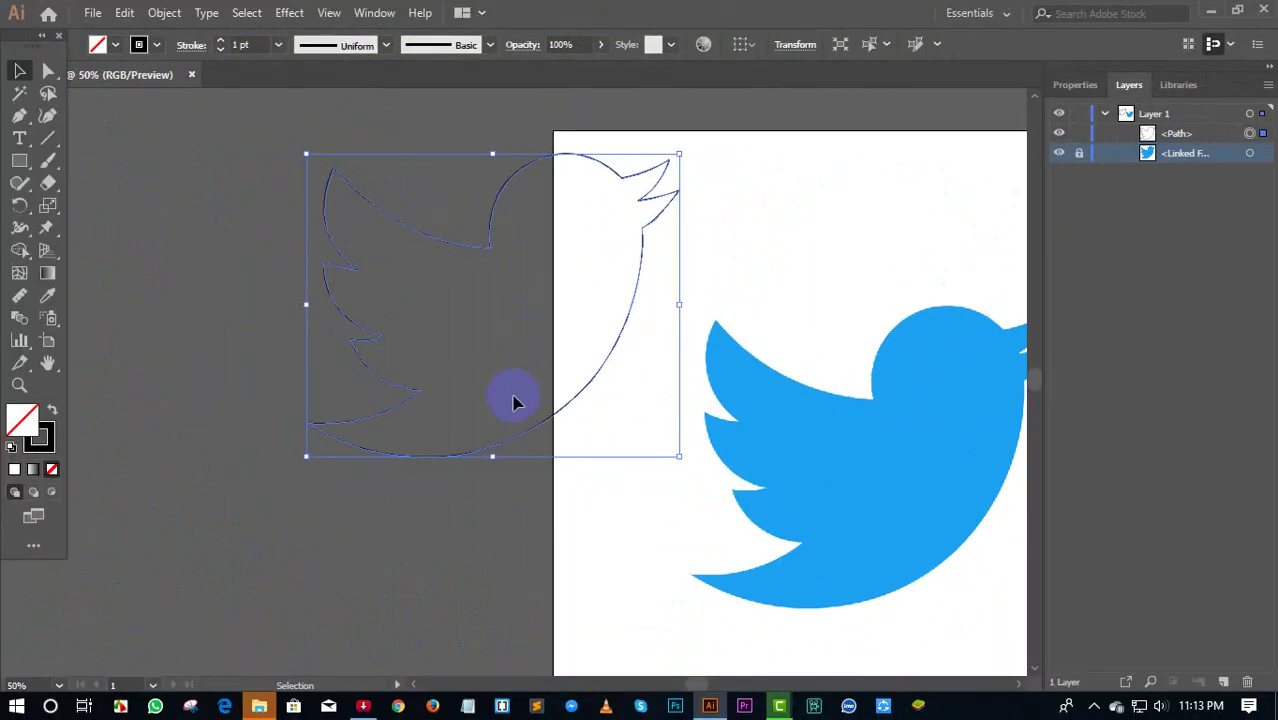
pyautogui.press('h')
pyautogui.moveTo(508, 462); pyautogui.dragTo(570, 465)
pyautogui.moveTo(590, 408); pyautogui.dragTo(456, 425)
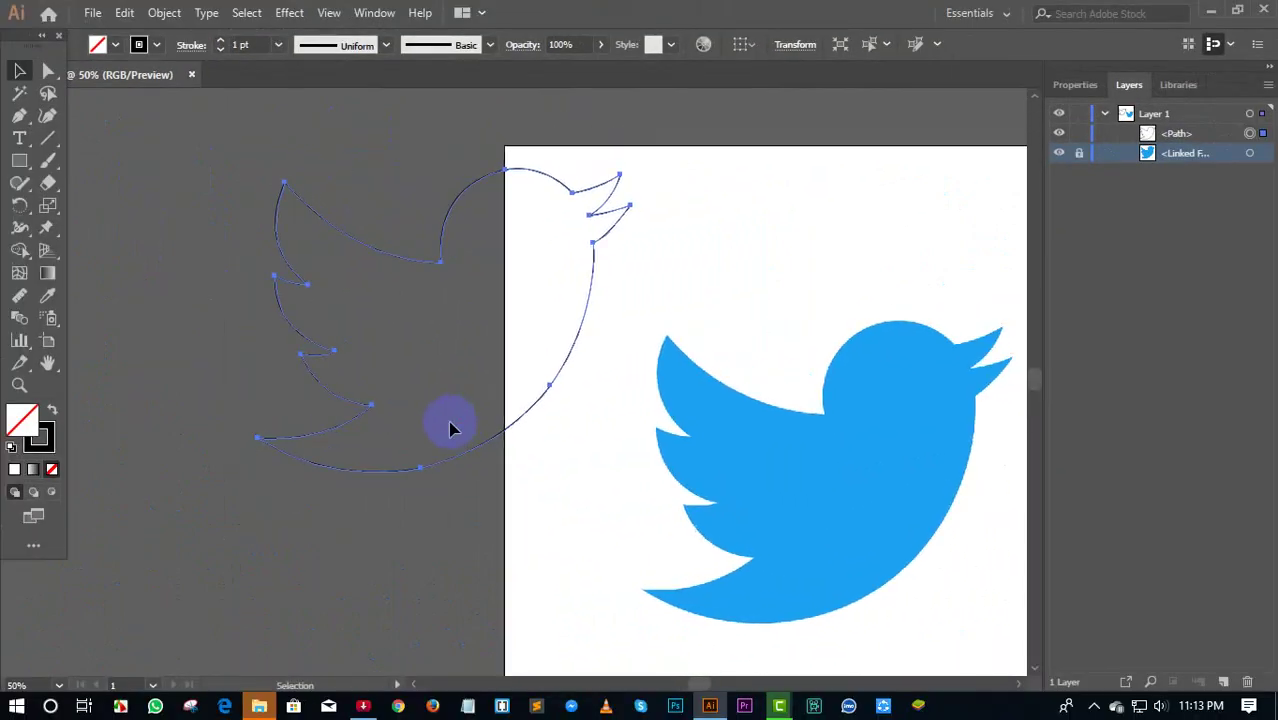
# Try green, teal, red, navy and medium green fills, settling on dark green
pyautogui.click(115, 50)
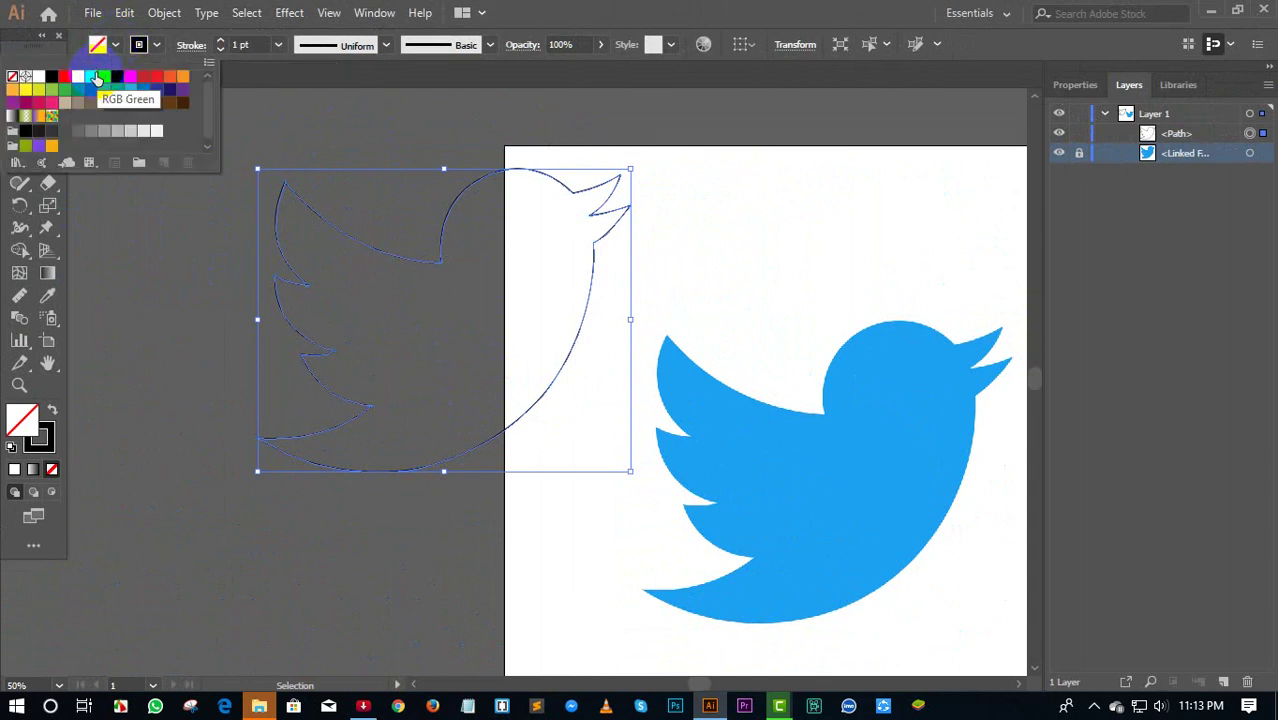
pyautogui.click(92, 78)
pyautogui.click(118, 90)
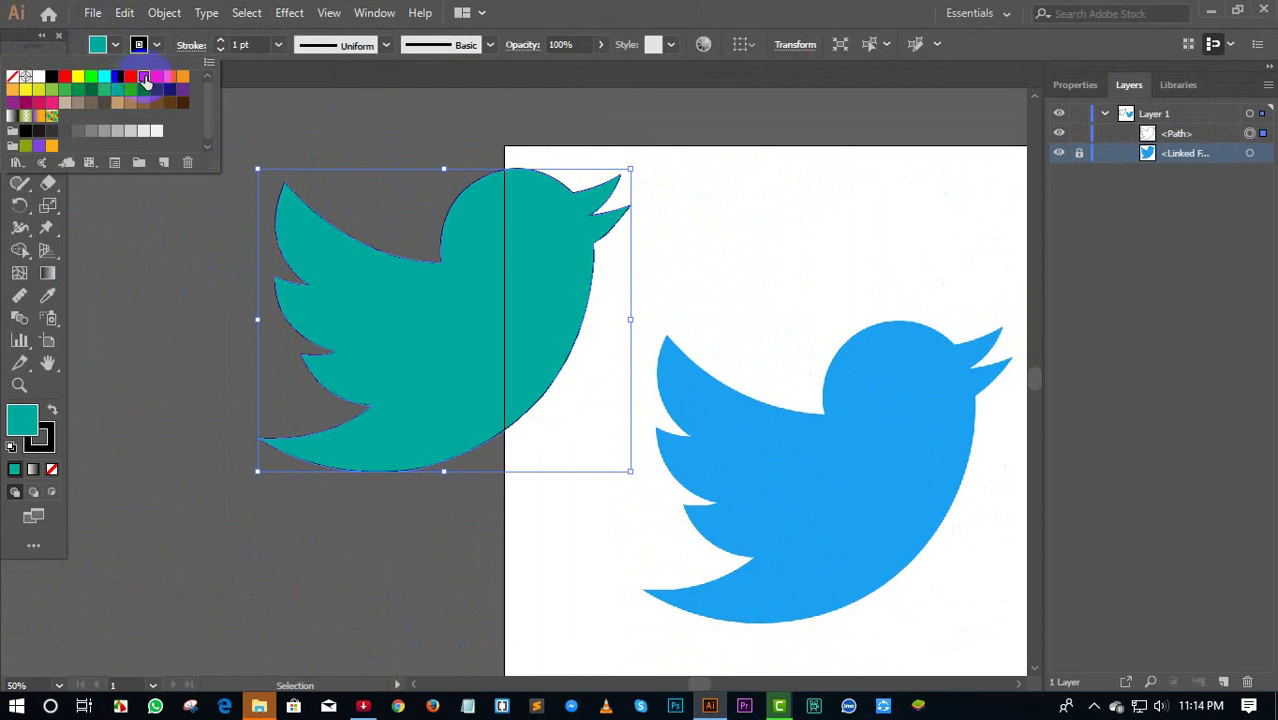
pyautogui.click(144, 78)
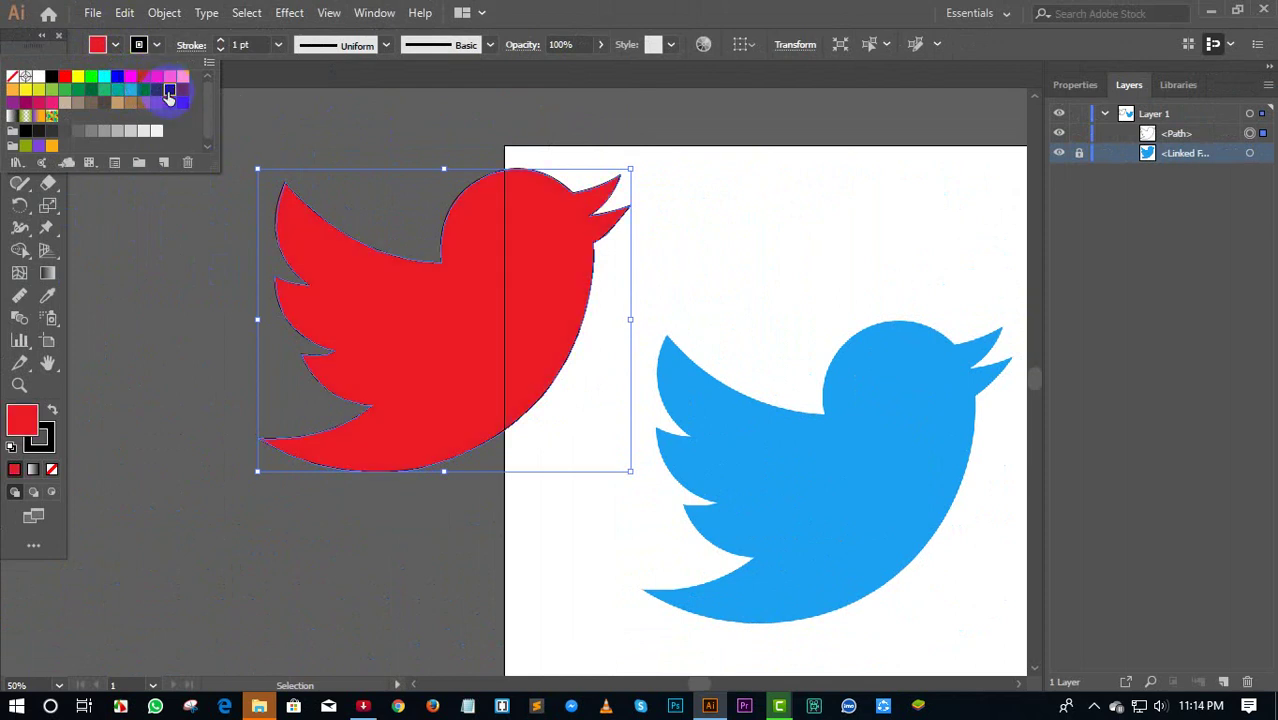
pyautogui.click(168, 92)
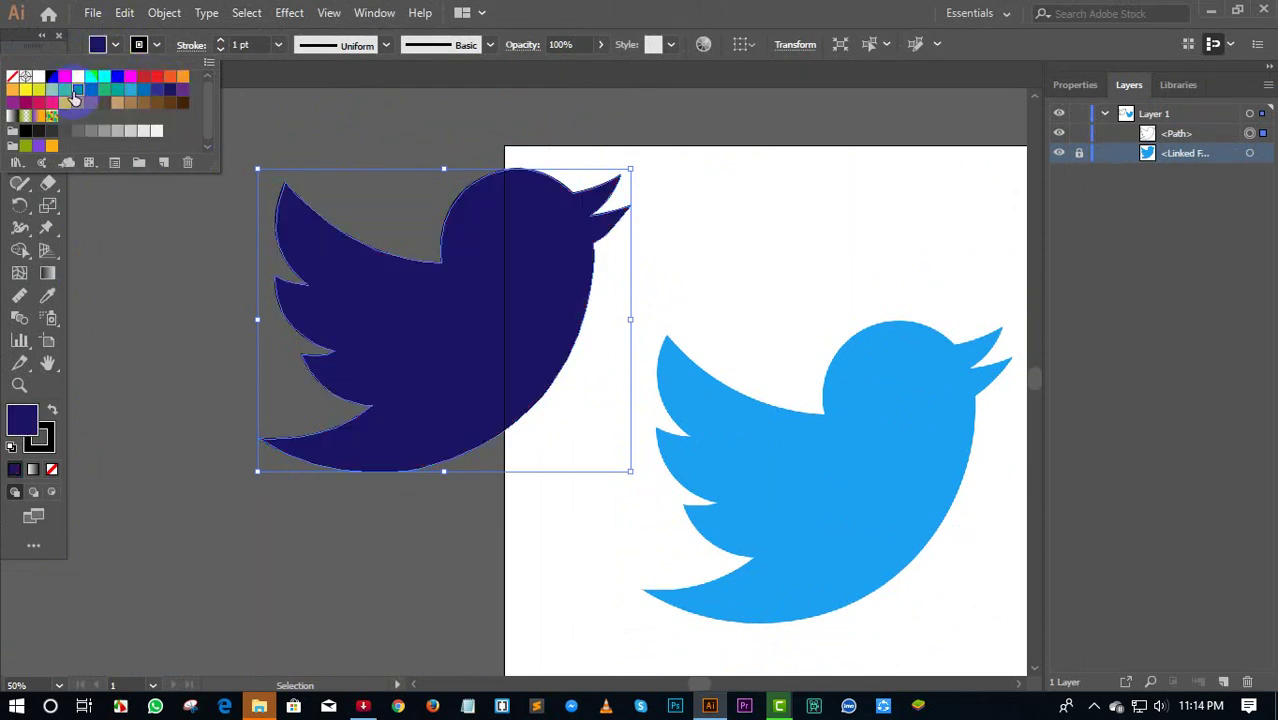
pyautogui.click(73, 96)
pyautogui.click(92, 90)
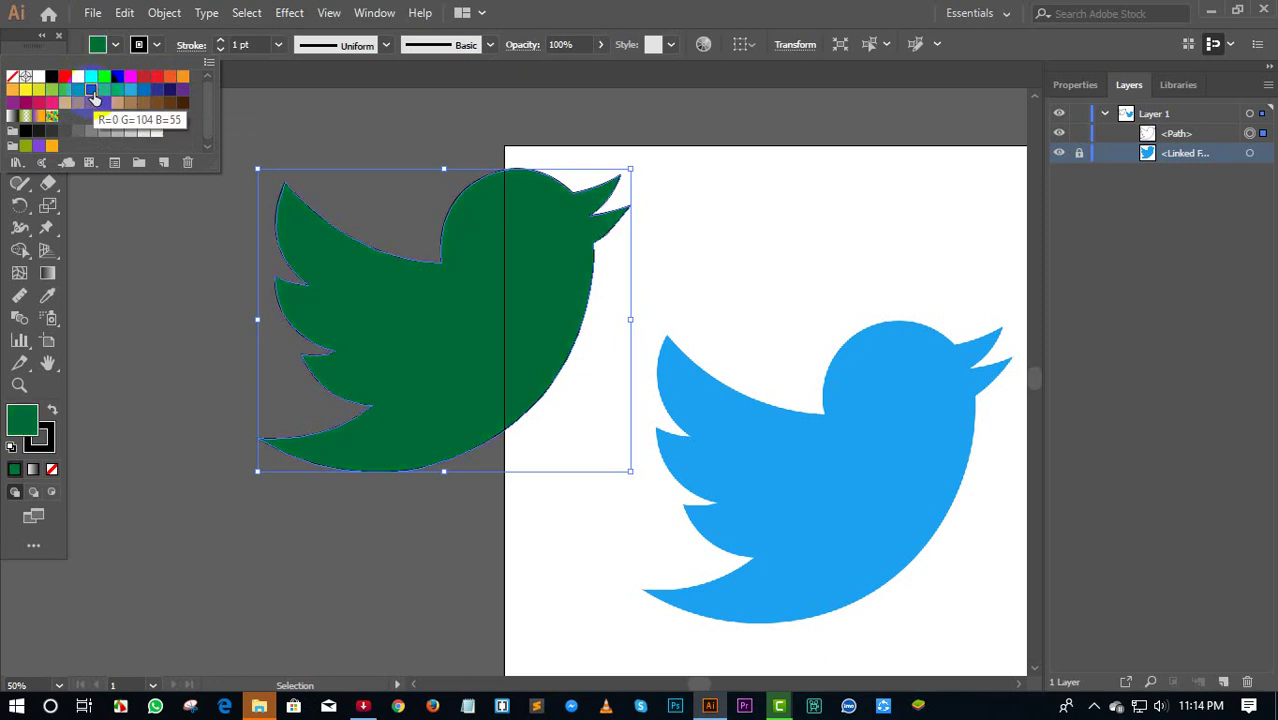
pyautogui.click(329, 147)
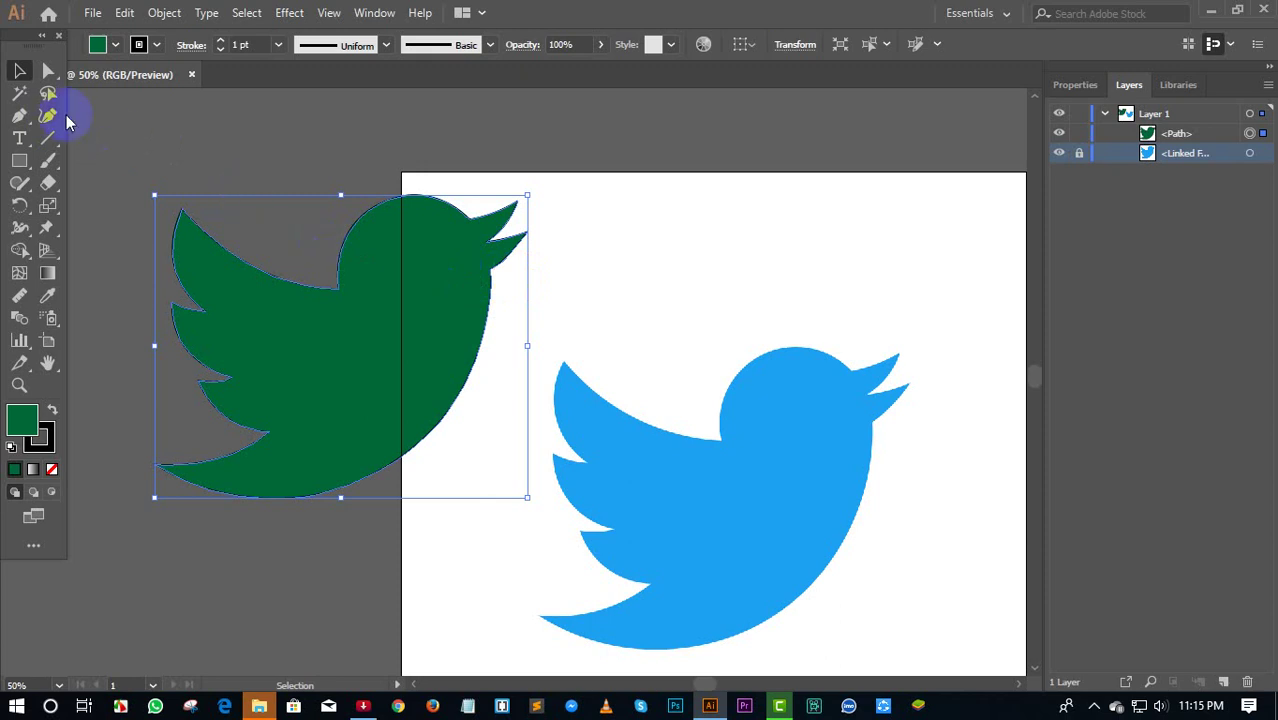
# Place several Curvature-tool points above the blue bird to start a new curved path
pyautogui.click(49, 116)
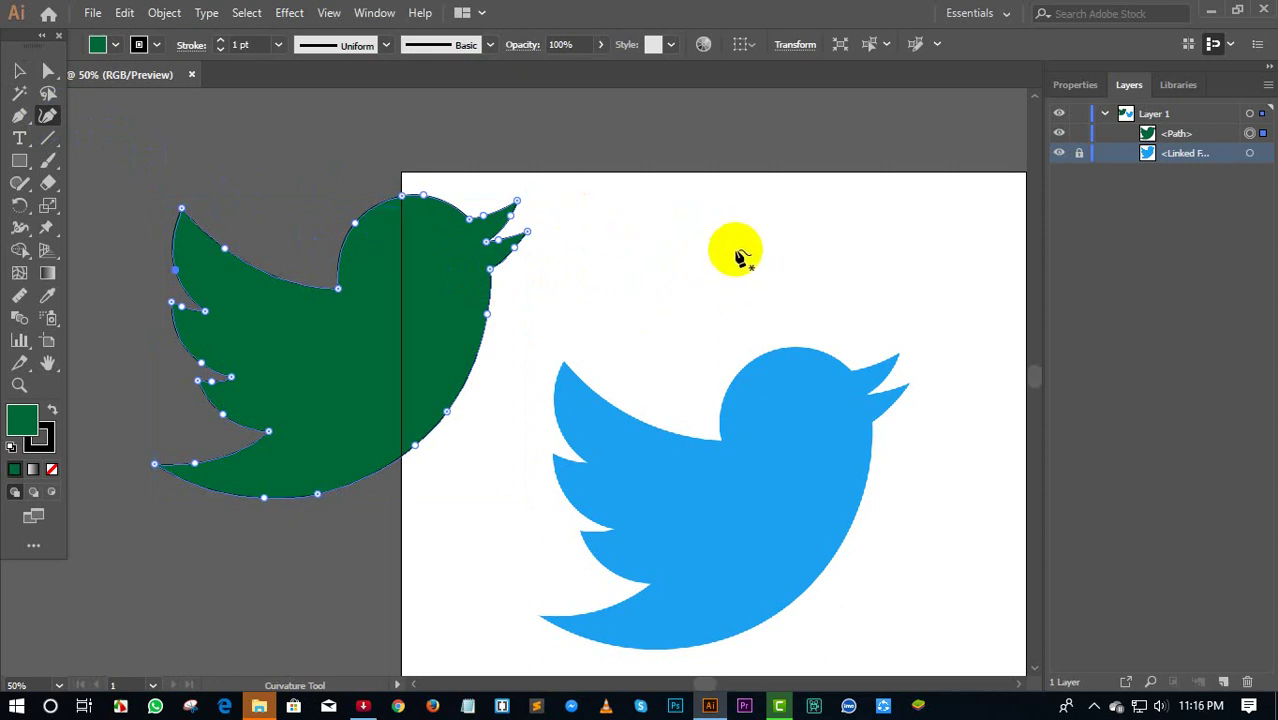
pyautogui.click(796, 241)
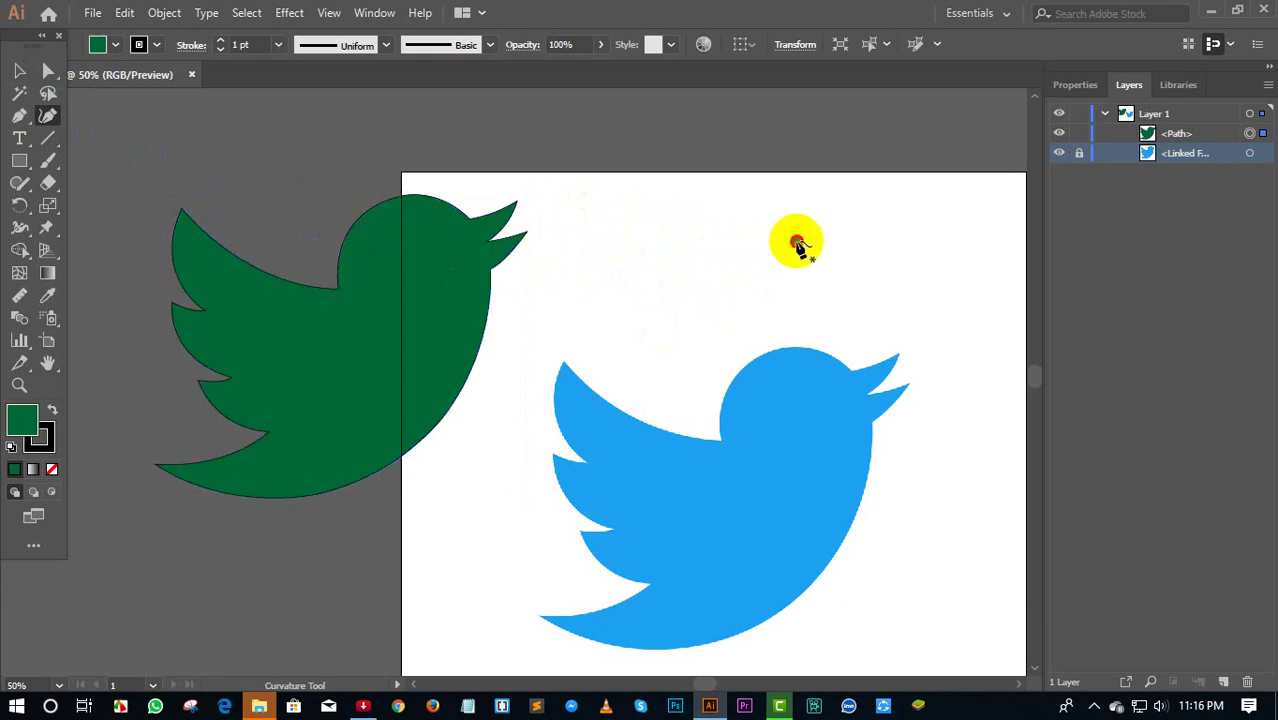
pyautogui.click(911, 290)
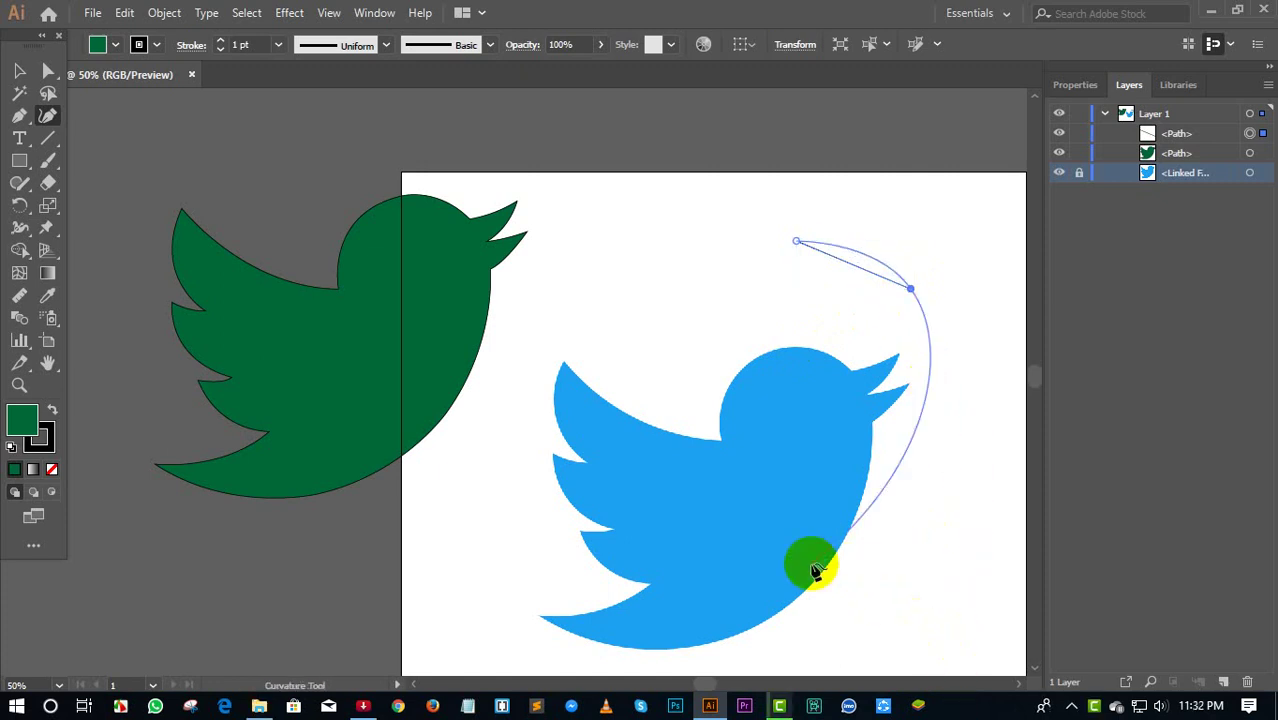
pyautogui.click(875, 308)
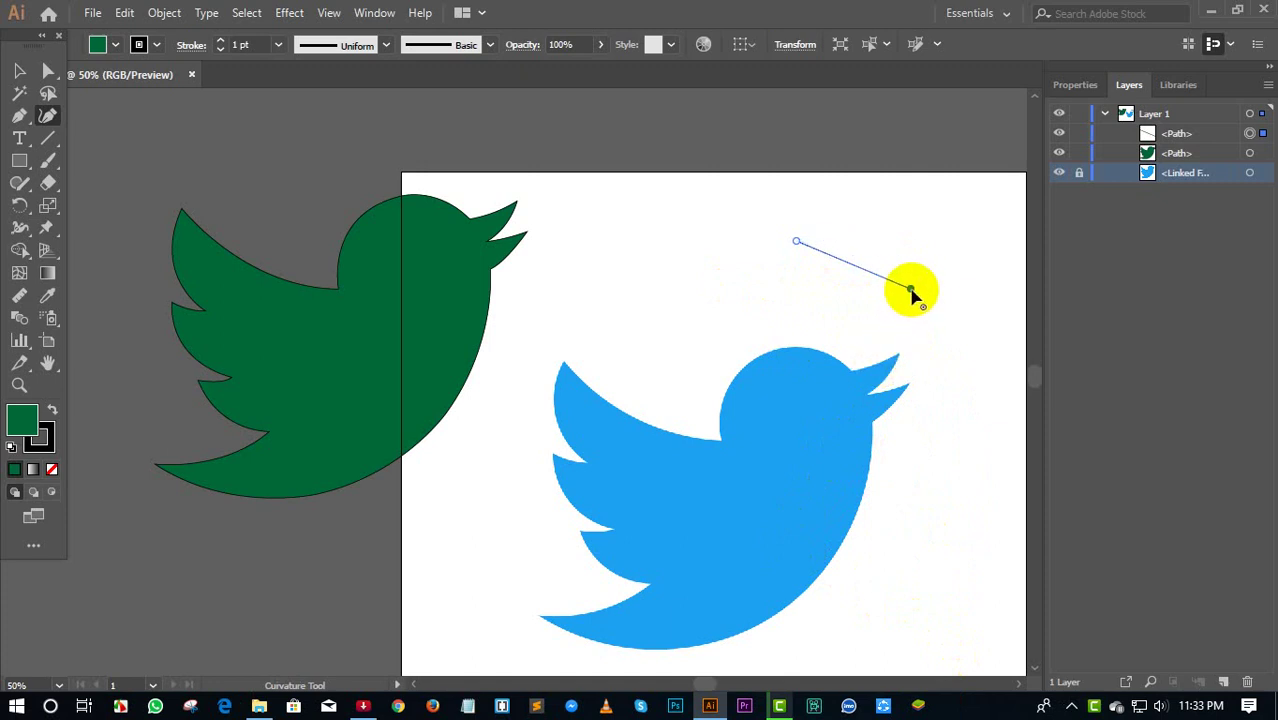
pyautogui.click(910, 289)
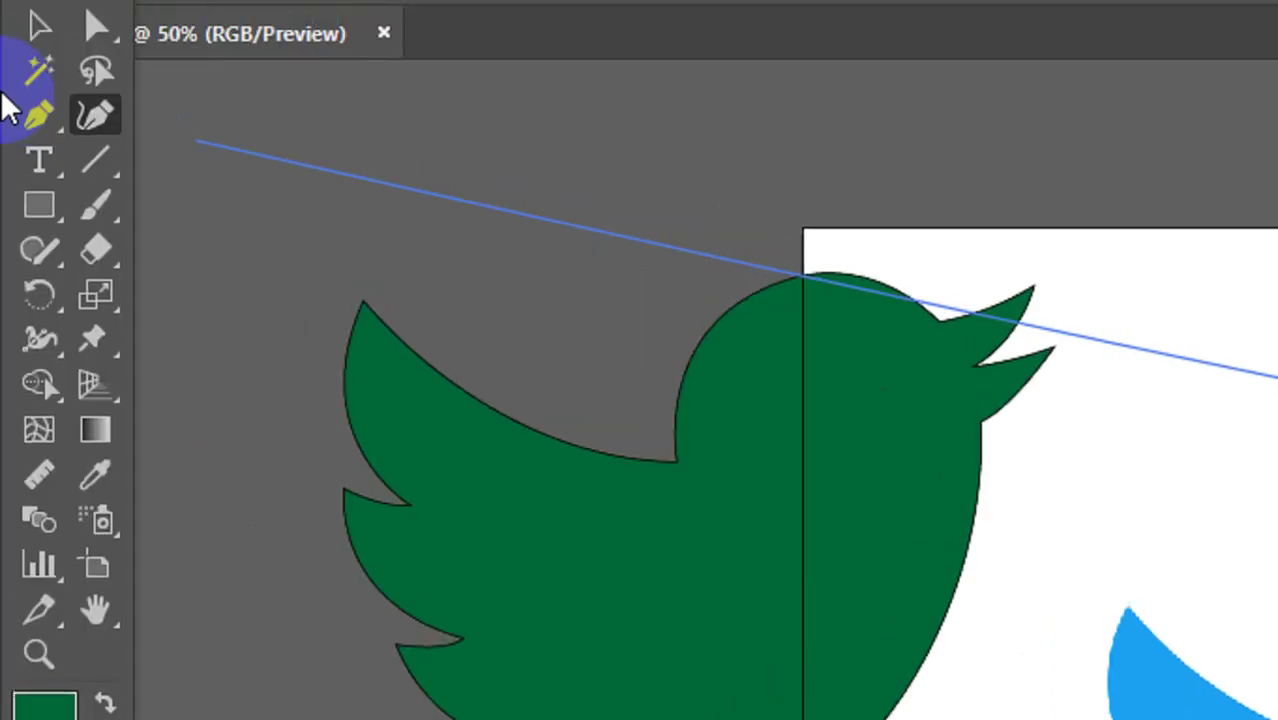
# Draw a four-corner test shape with the Pen tool, then undo its points
pyautogui.click(40, 188)
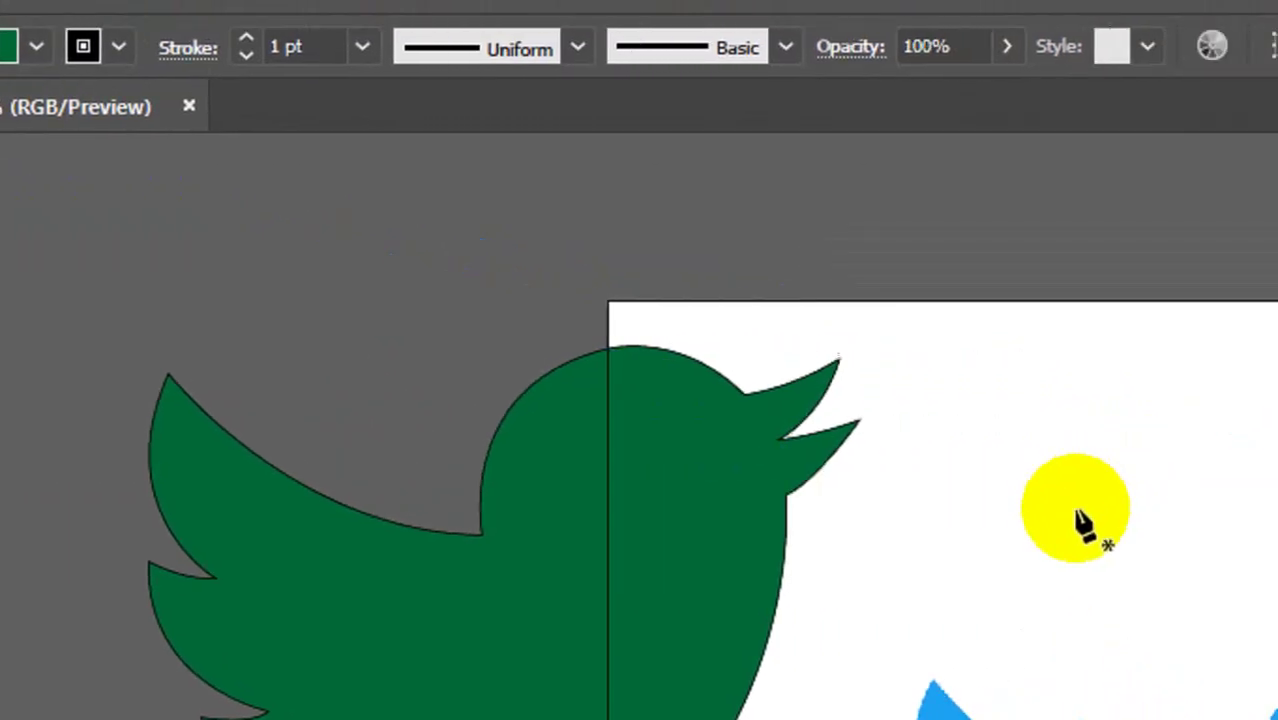
pyautogui.click(959, 527)
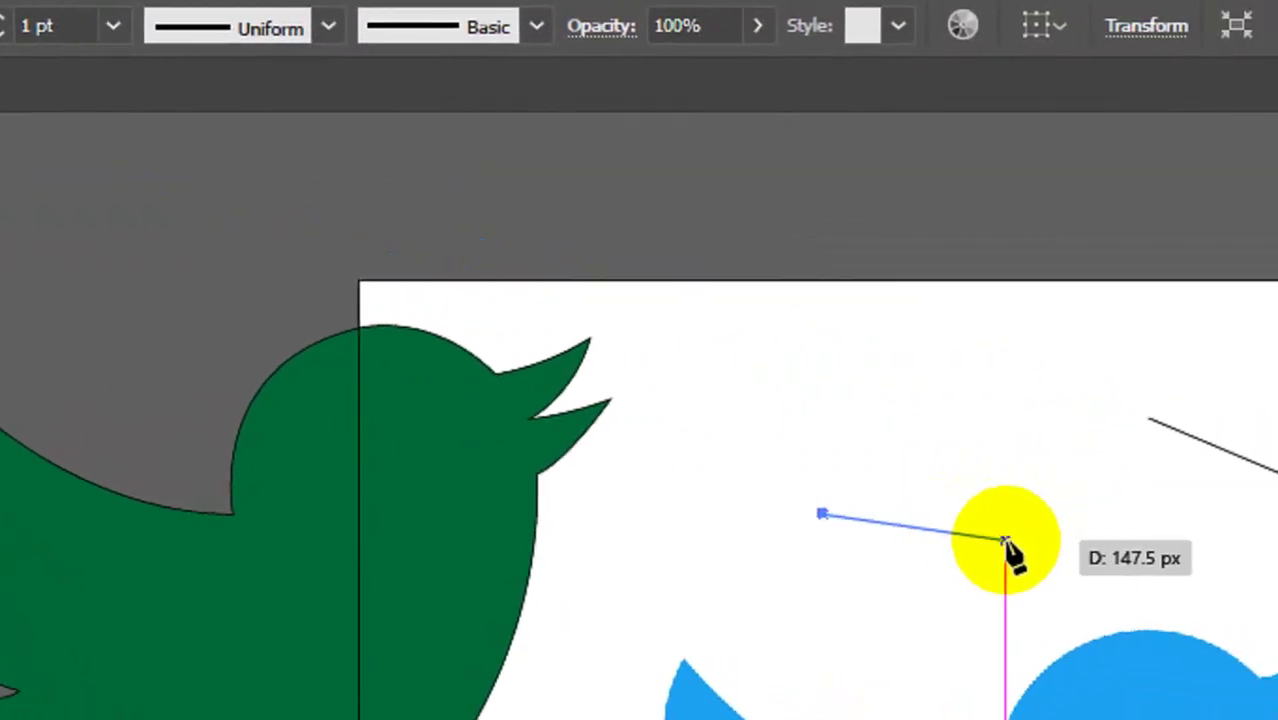
pyautogui.click(956, 538)
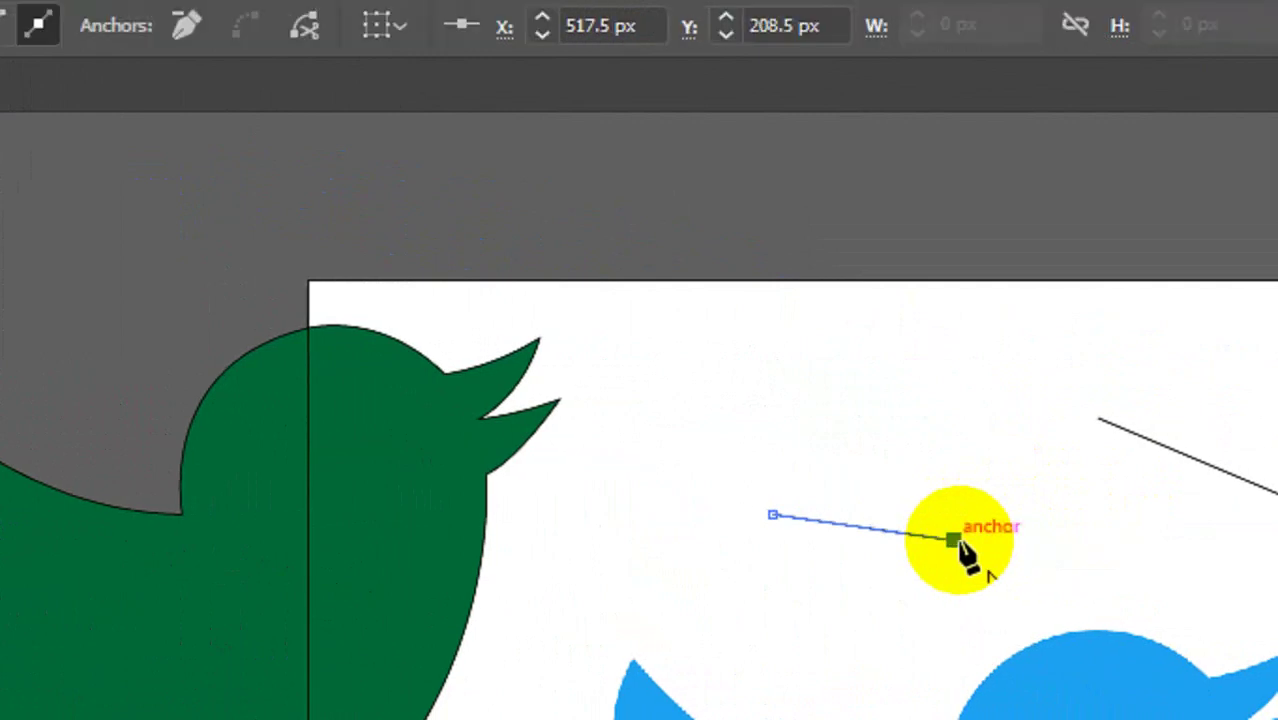
pyautogui.click(792, 551)
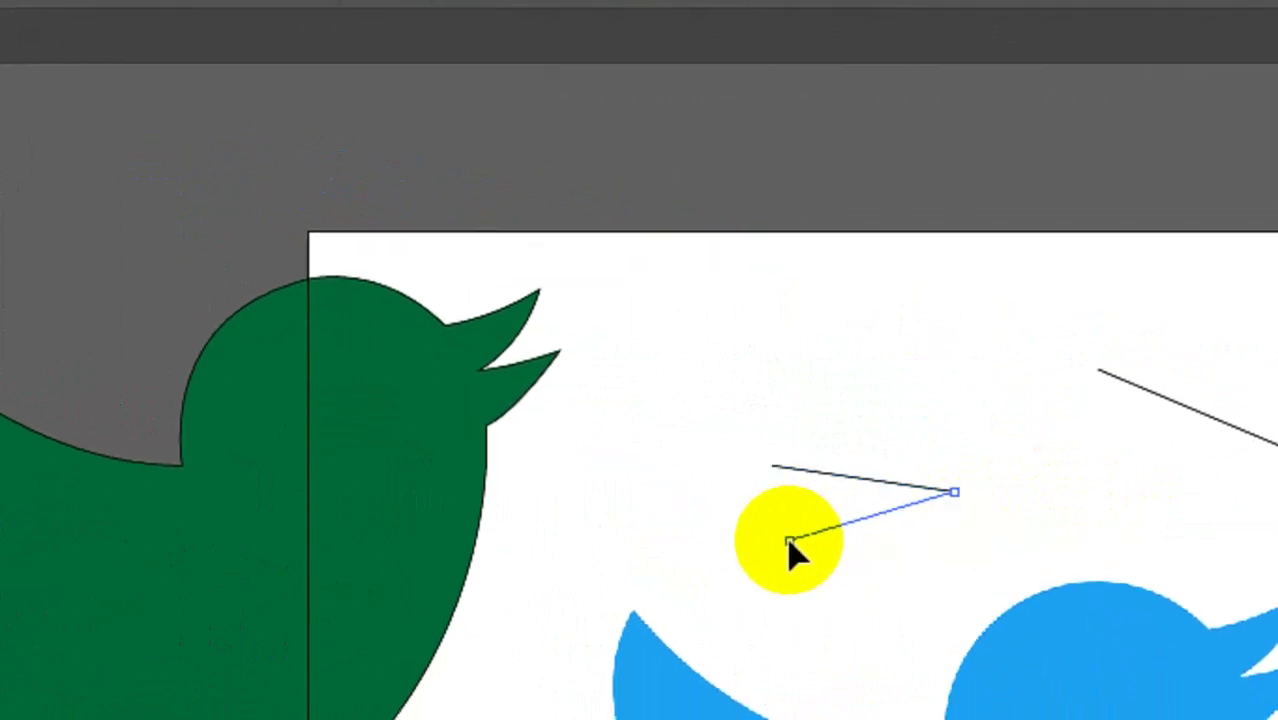
pyautogui.click(773, 467)
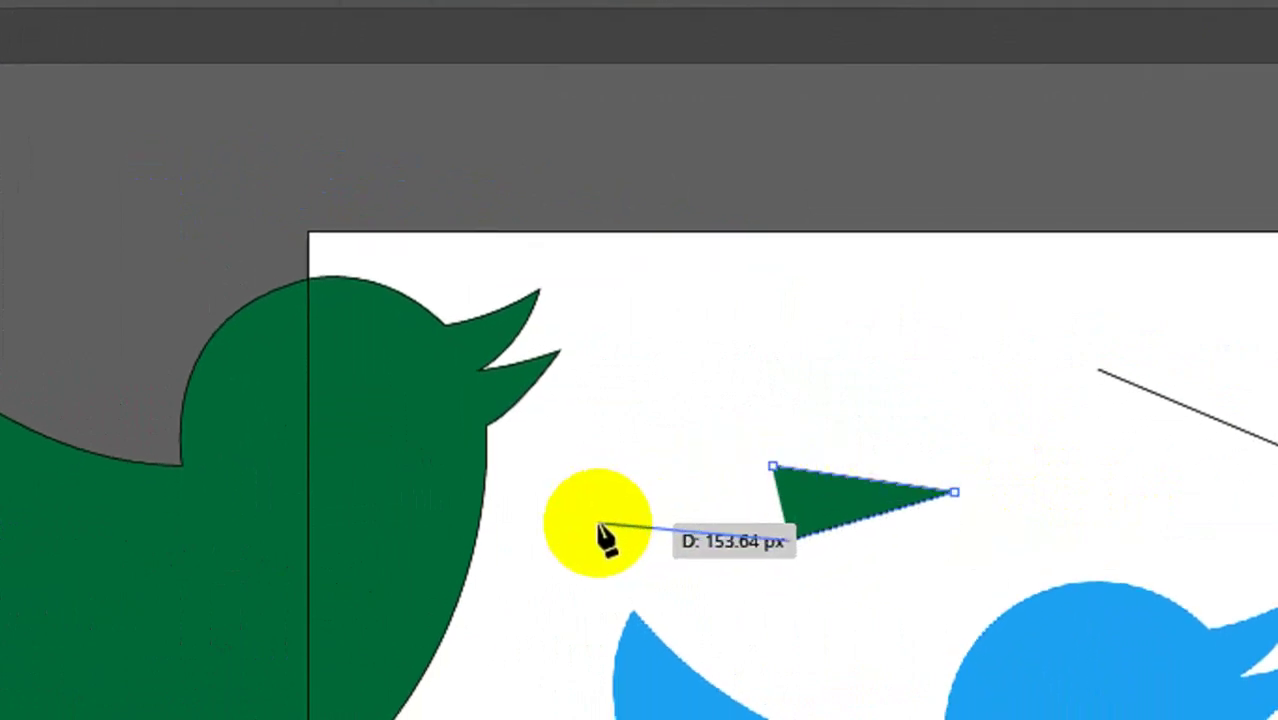
pyautogui.moveTo(597, 524); pyautogui.dragTo(775, 550)
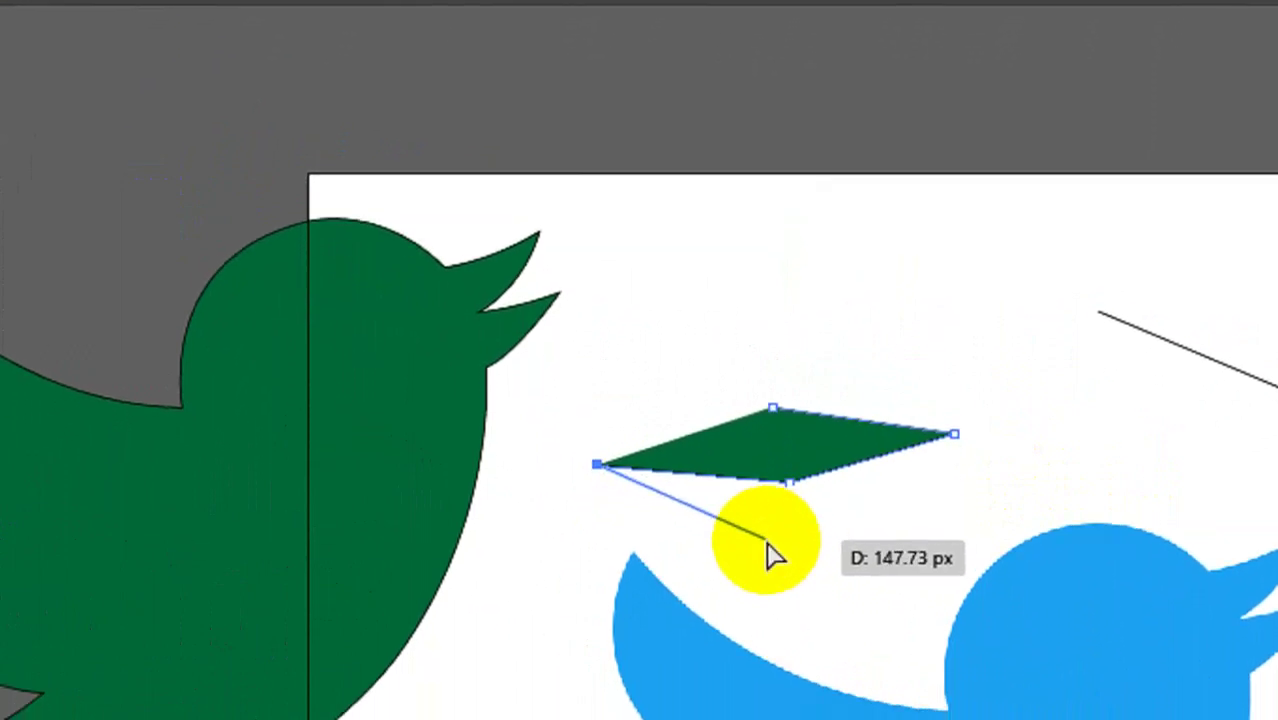
pyautogui.hotkey('ctrl', 'z')
pyautogui.hotkey('ctrl', 'z')
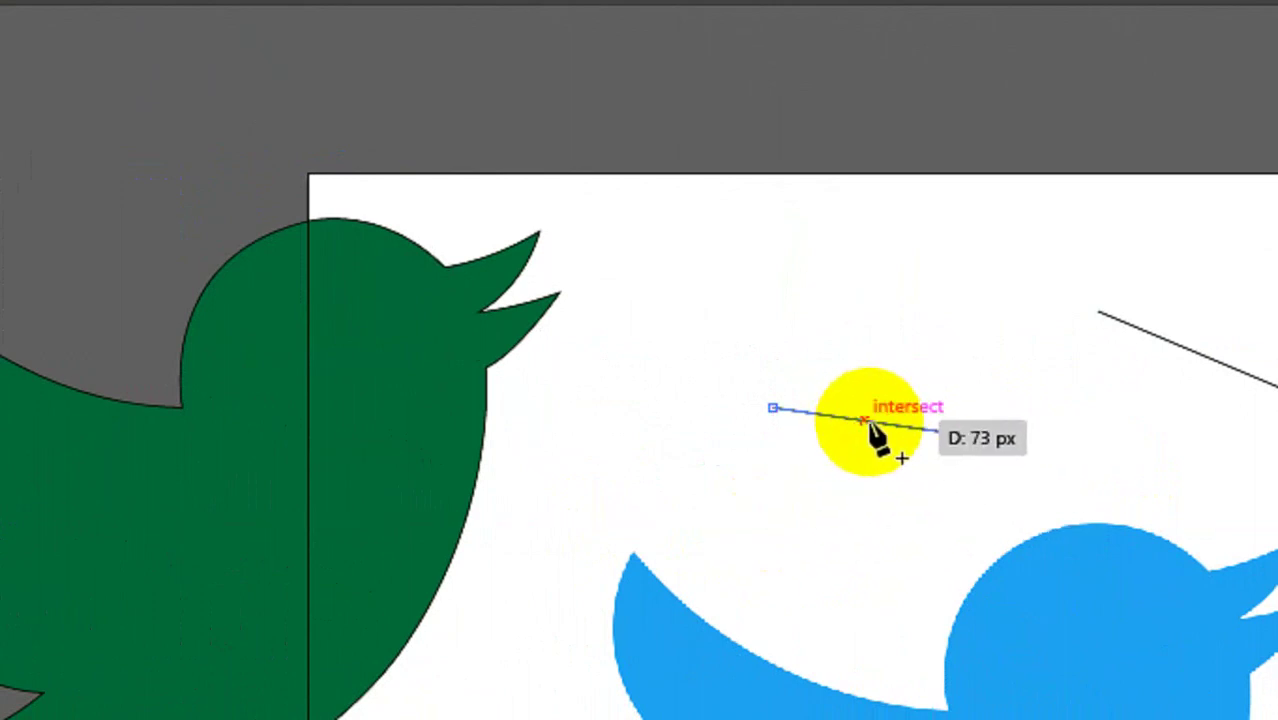
pyautogui.moveTo(885, 450); pyautogui.dragTo(878, 434)
pyautogui.hotkey('ctrl', 'z')
pyautogui.moveTo(770, 405); pyautogui.dragTo(693, 382)
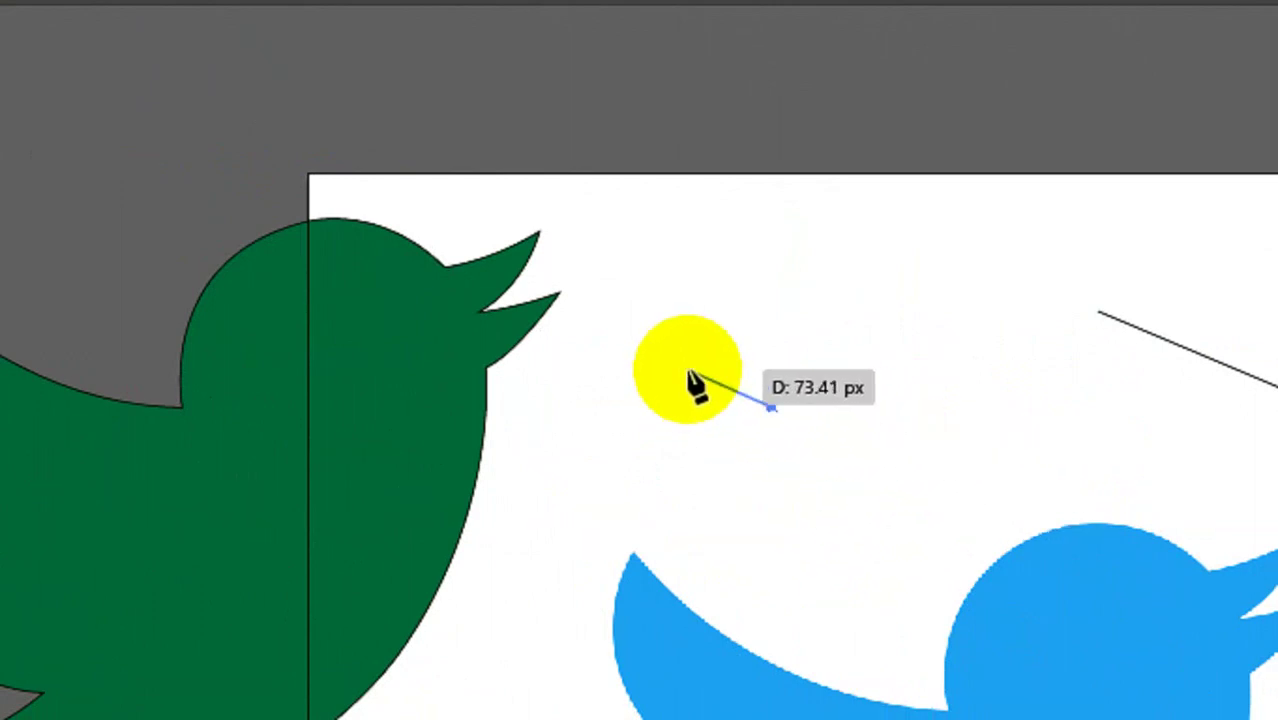
pyautogui.hotkey('ctrl', 'z')
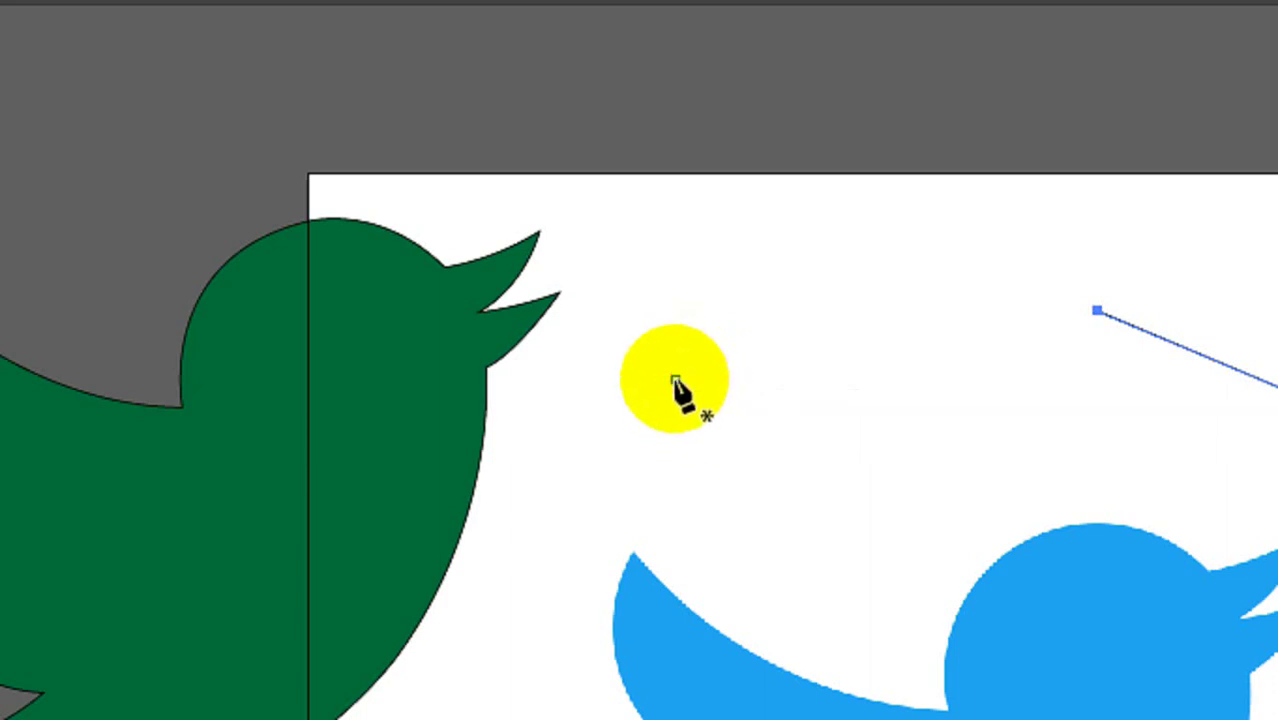
# Draw a three-point angled path above the blue bird and set its fill to None
pyautogui.moveTo(673, 378)
pyautogui.mouseDown()
pyautogui.moveTo(864, 389)
pyautogui.moveTo(898, 261)
pyautogui.mouseUp()
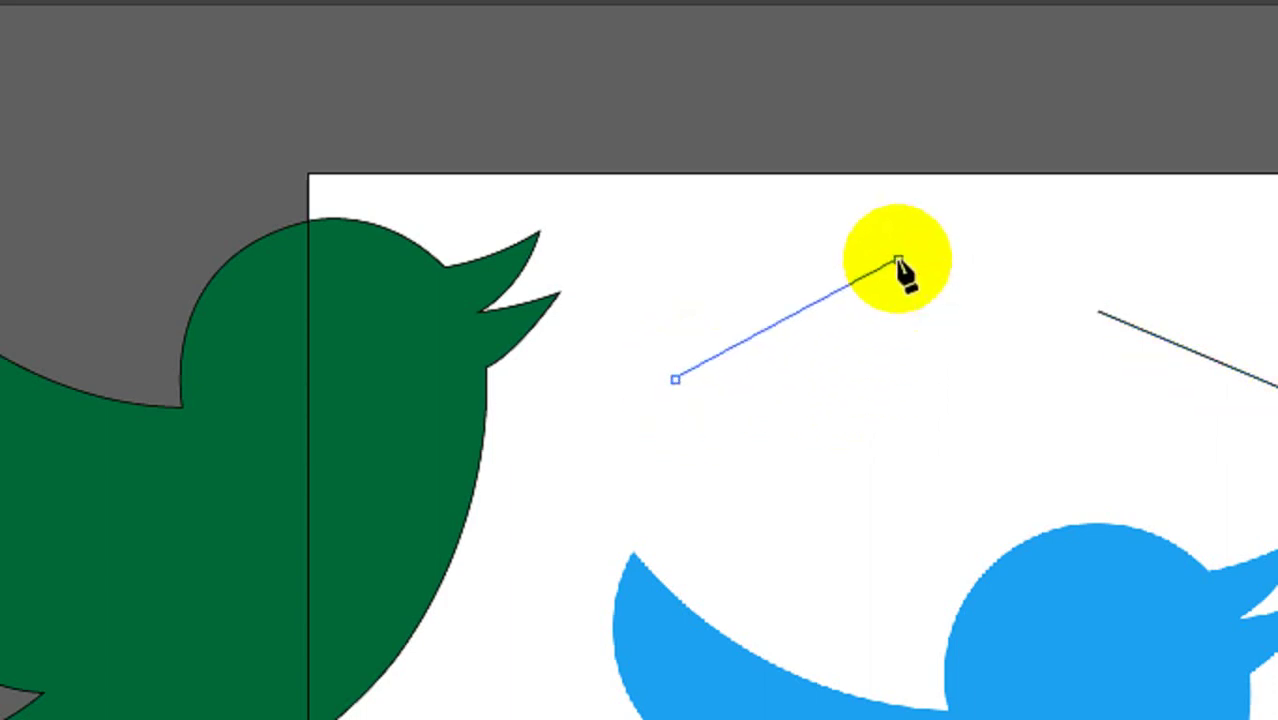
pyautogui.click(915, 470)
pyautogui.moveTo(915, 470); pyautogui.dragTo(898, 262)
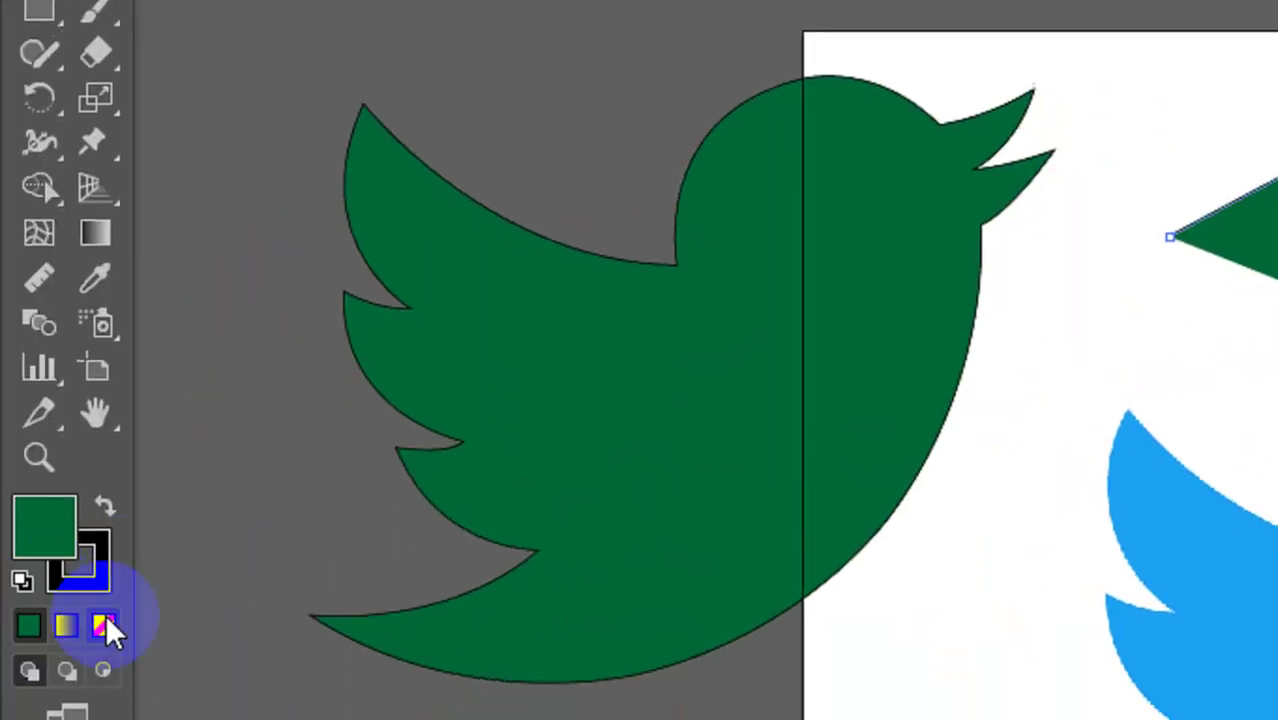
pyautogui.click(103, 567)
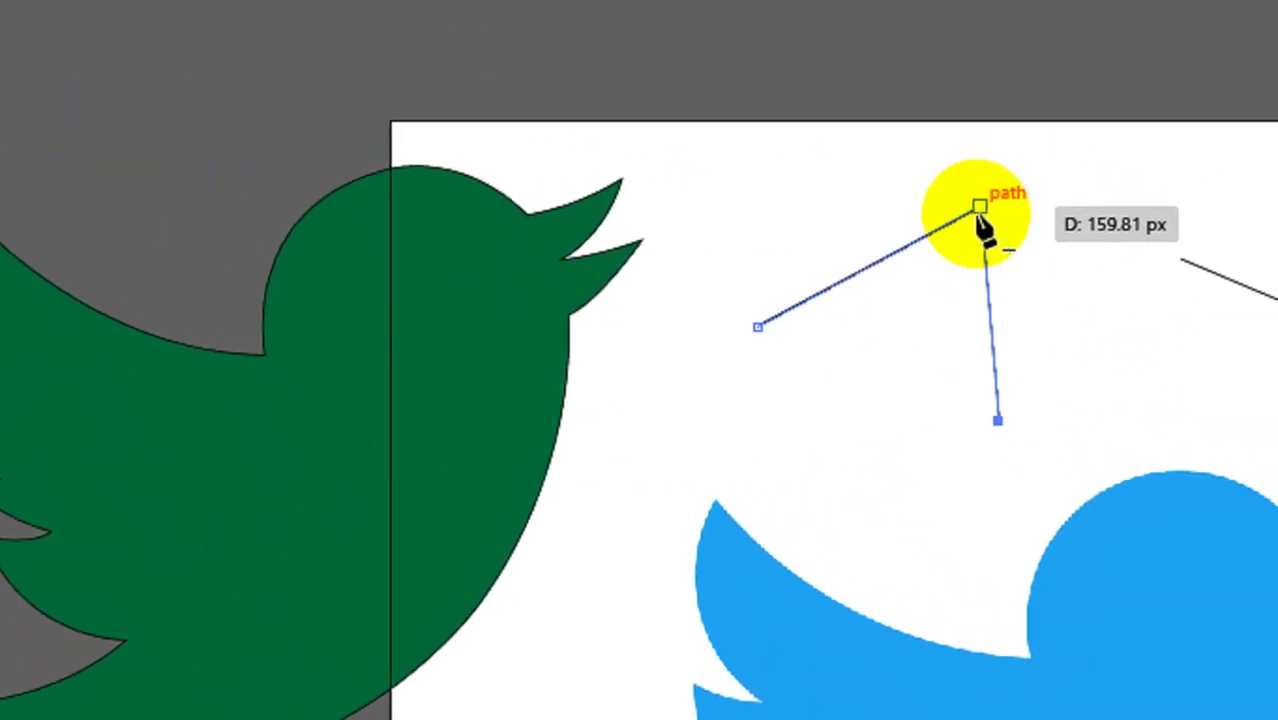
pyautogui.moveTo(963, 222); pyautogui.dragTo(955, 222)
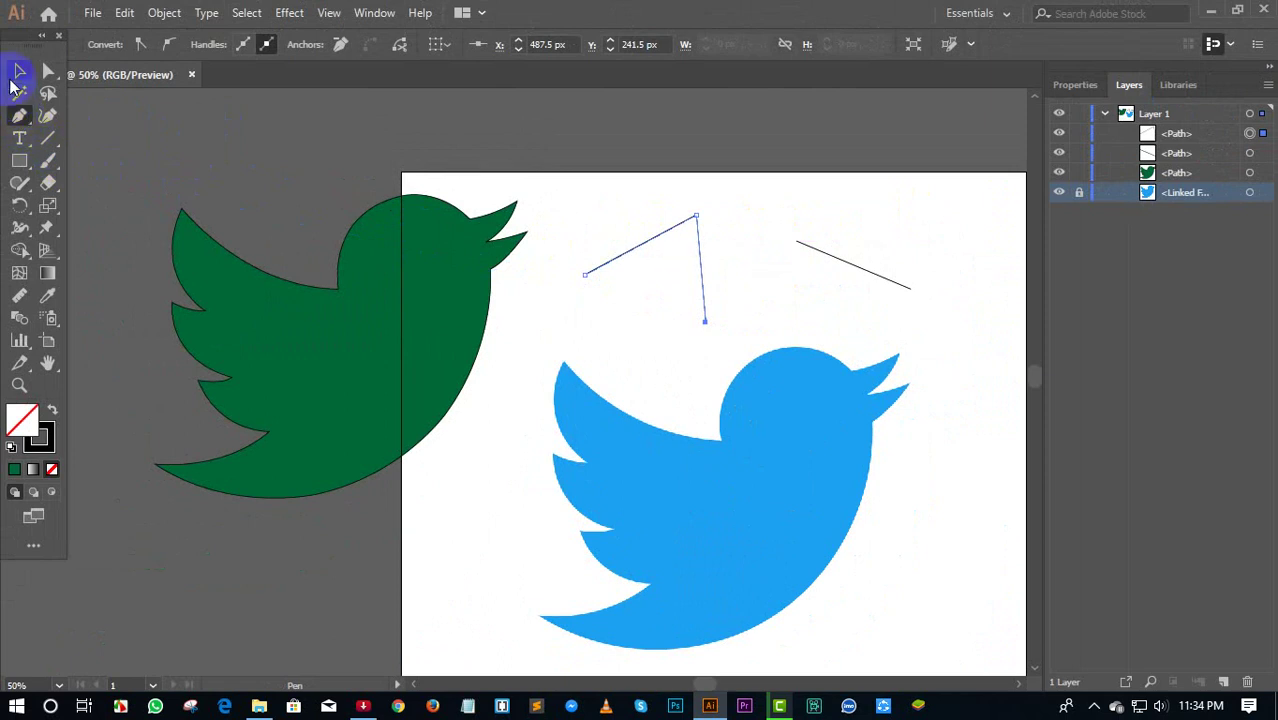
# Add Curvature-tool points extending the test path into looping arcs over the blue bird
pyautogui.click(47, 115)
pyautogui.click(705, 318)
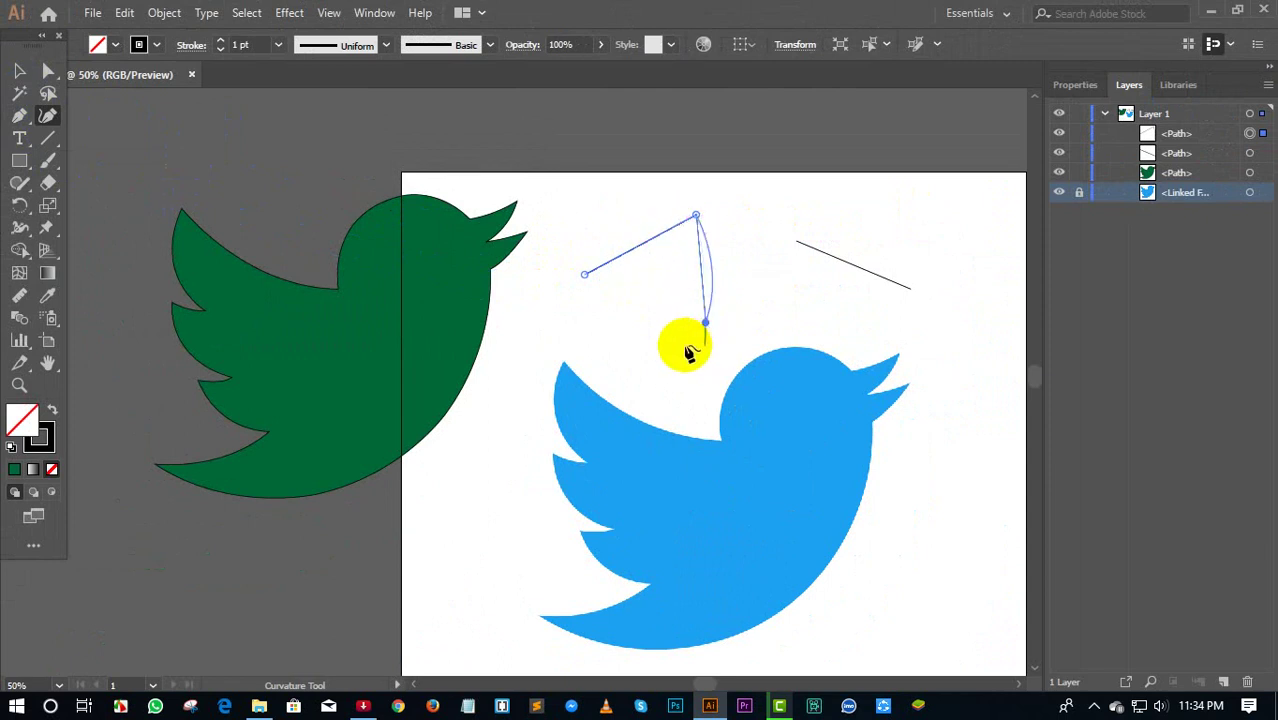
pyautogui.click(570, 327)
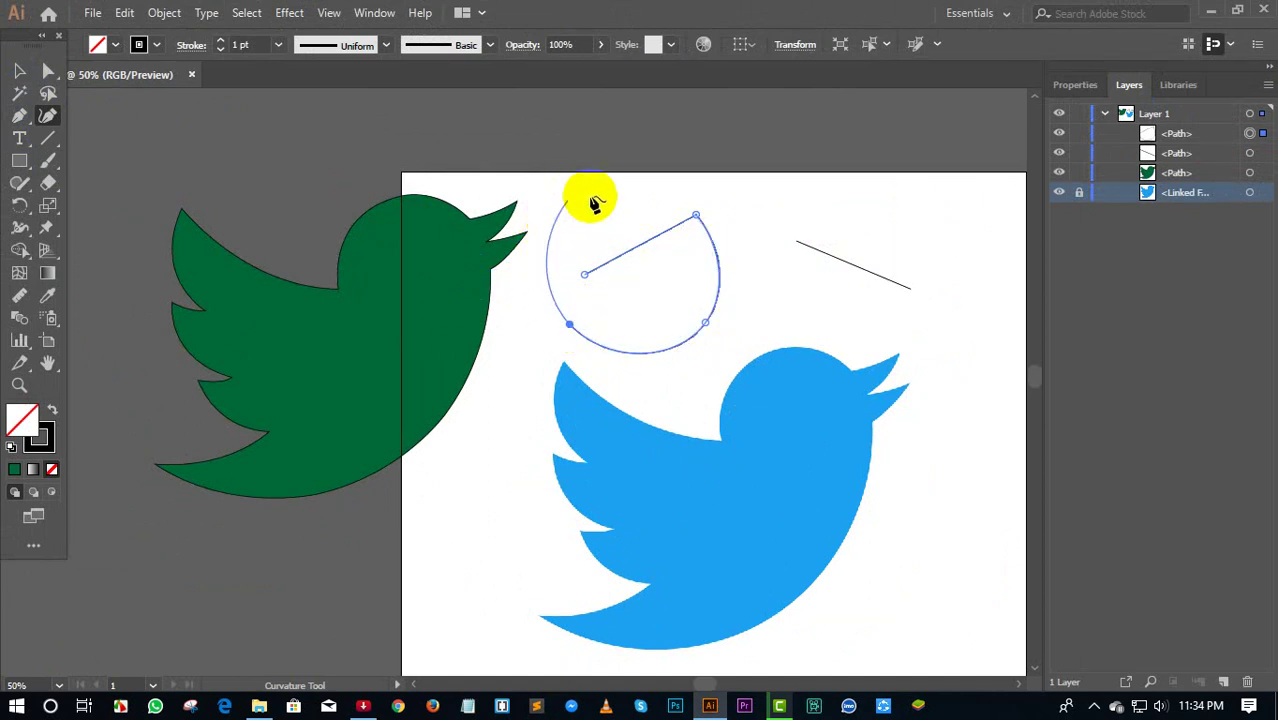
pyautogui.press('Escape')
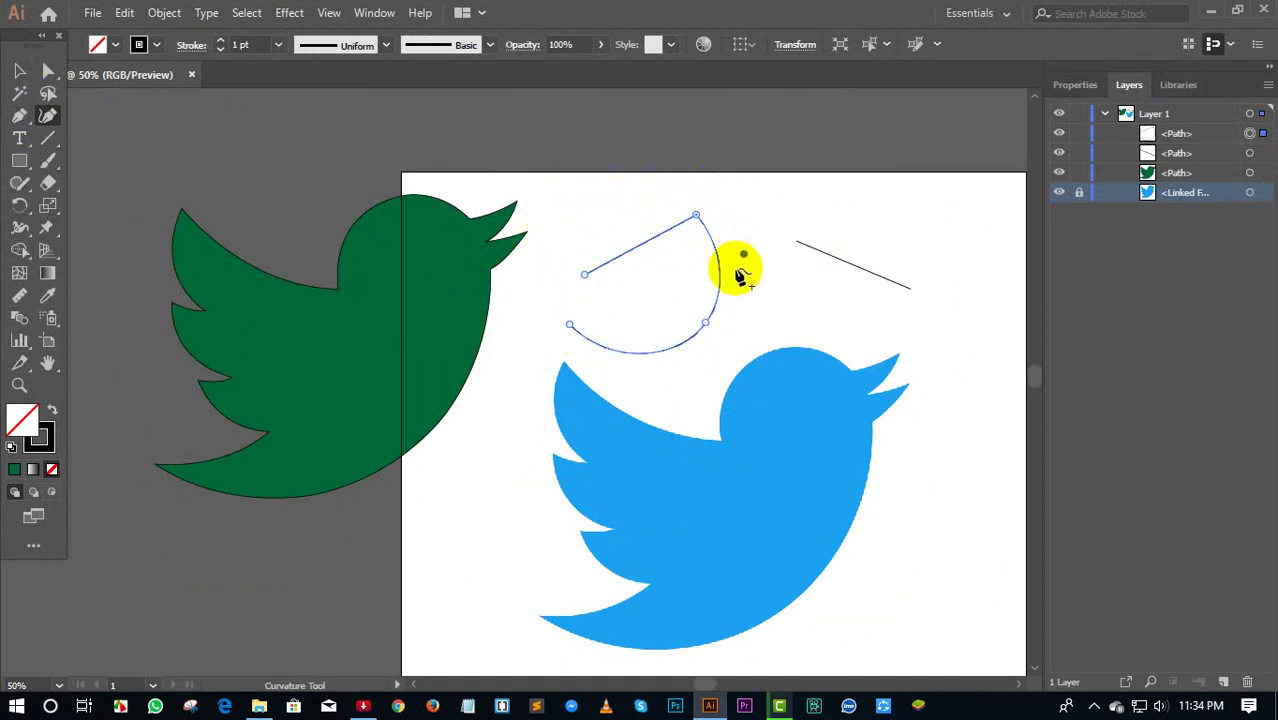
pyautogui.click(570, 324)
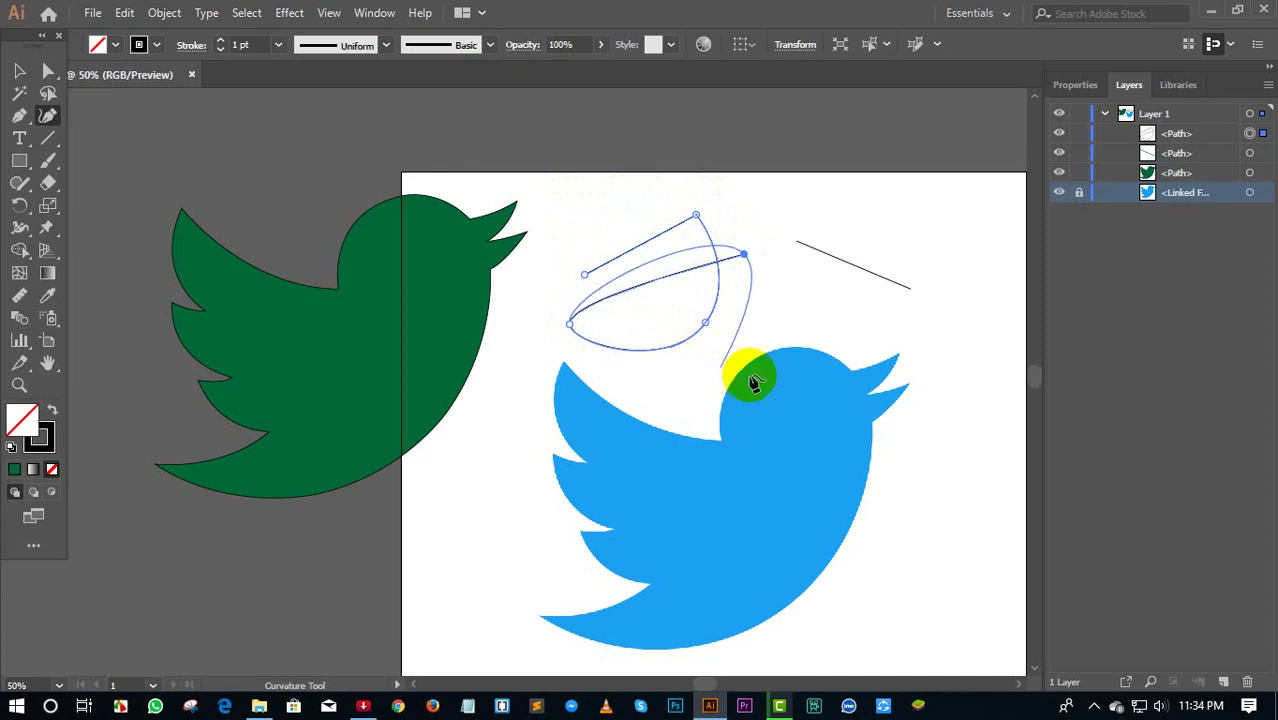
pyautogui.click(847, 322)
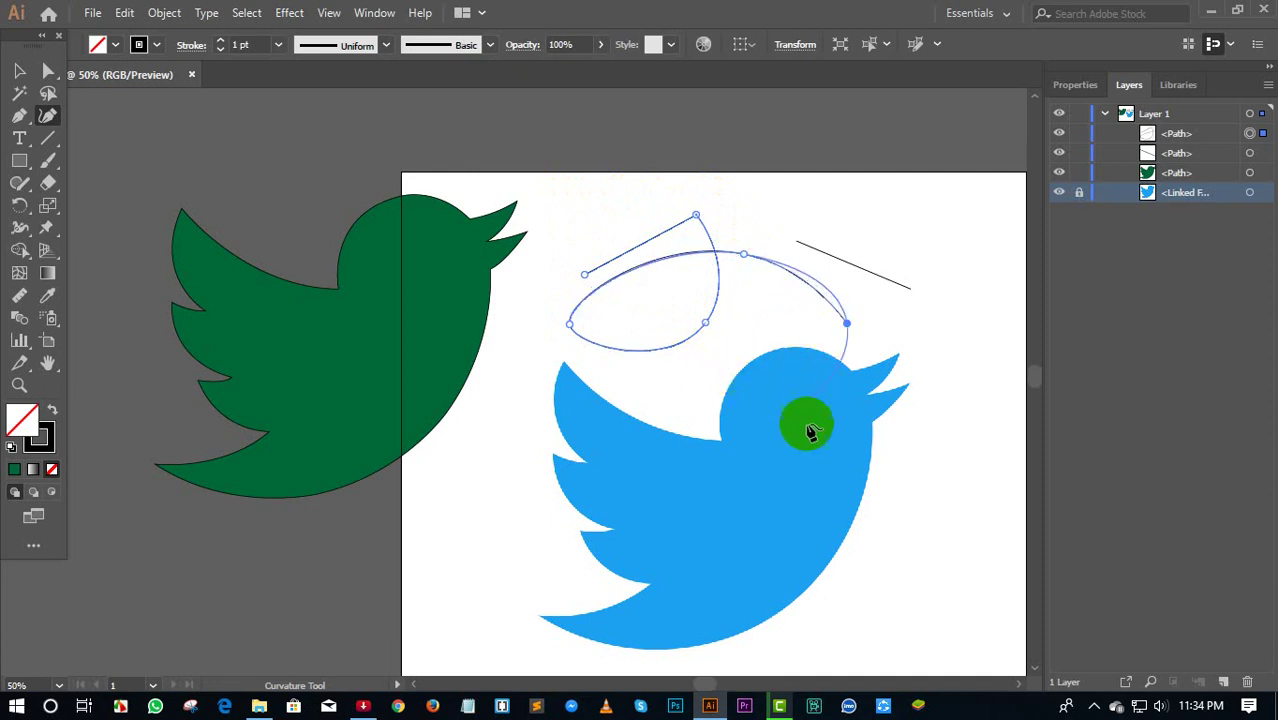
pyautogui.moveTo(820, 390); pyautogui.dragTo(634, 488)
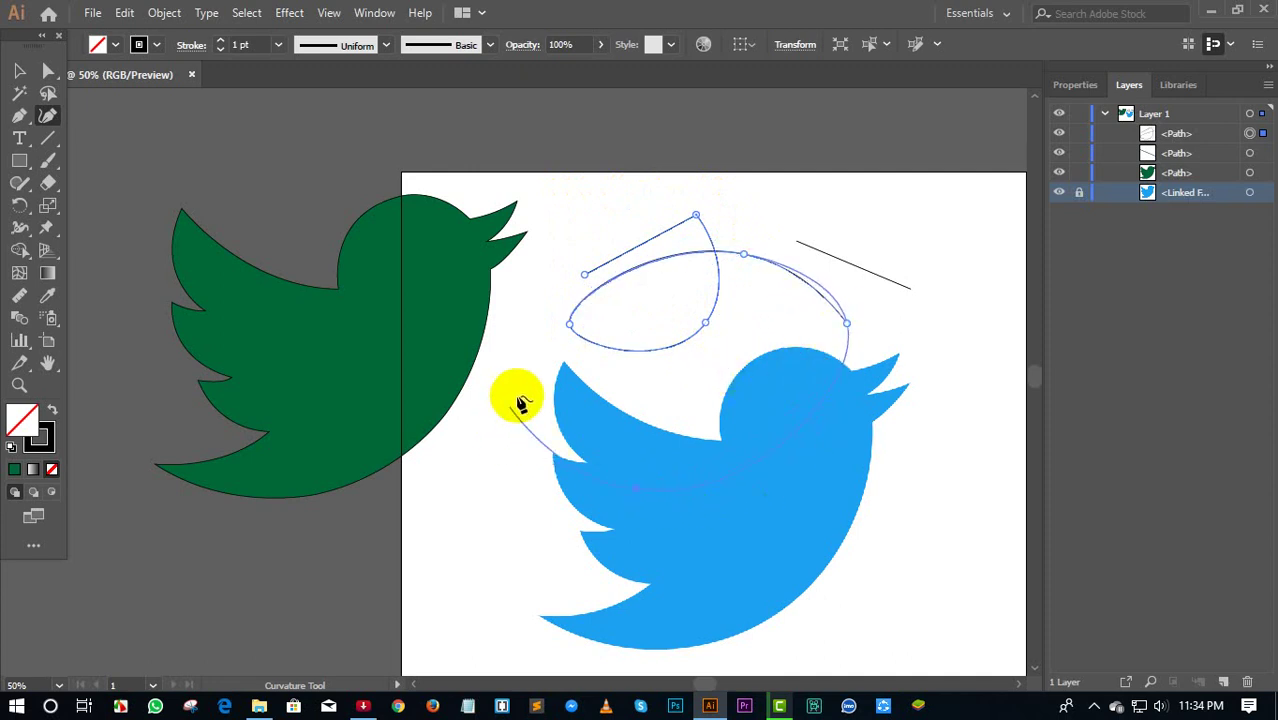
pyautogui.click(514, 379)
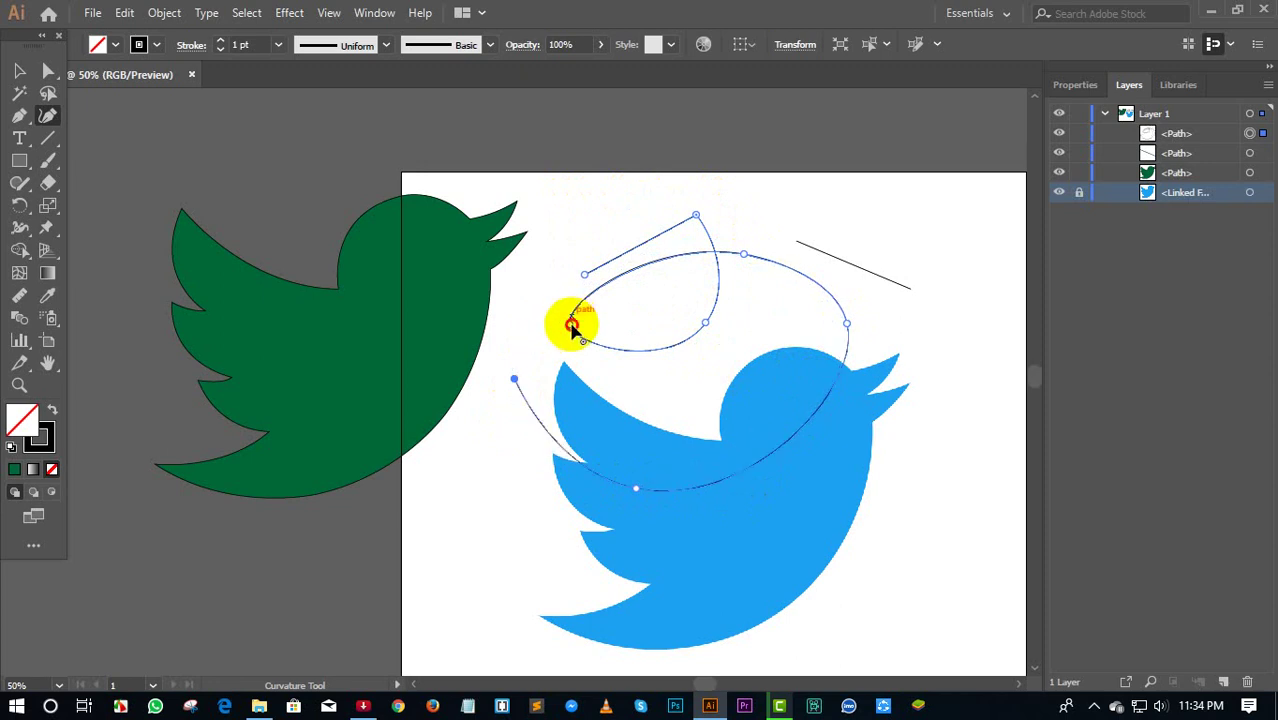
# Delete the curved test path and the straight test line at upper right
pyautogui.click(19, 71)
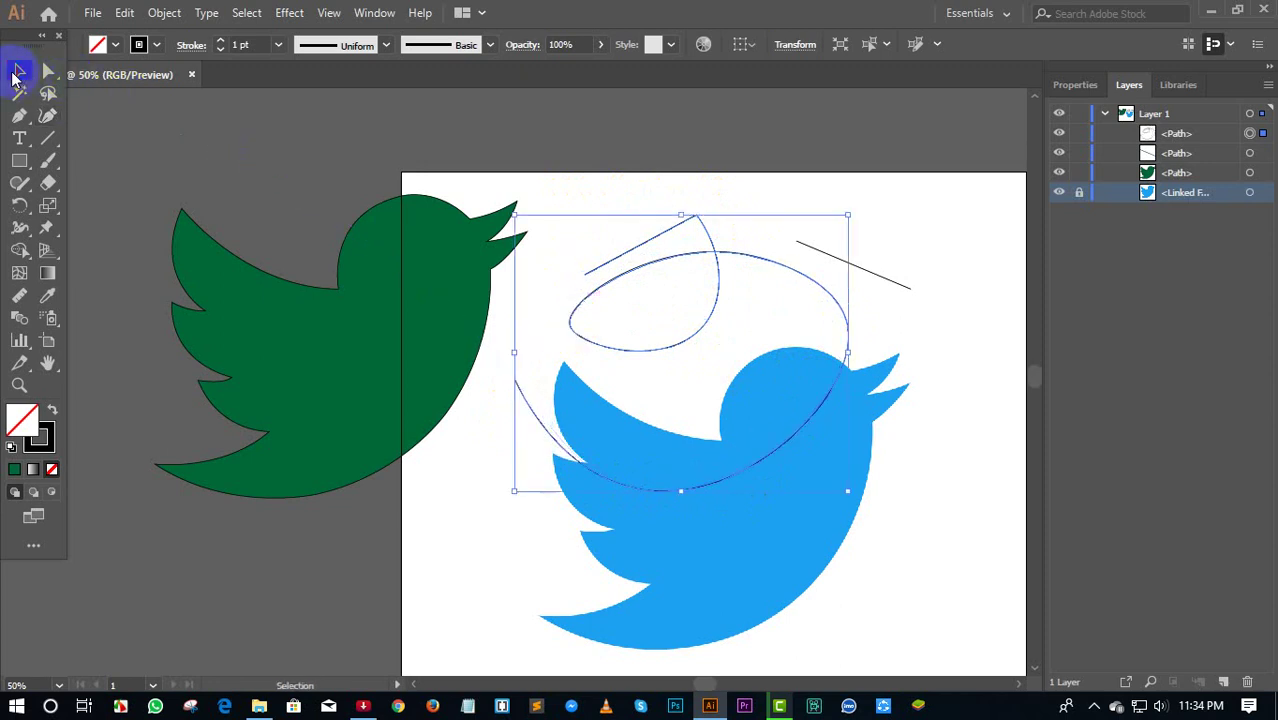
pyautogui.moveTo(655, 275)
pyautogui.mouseDown()
pyautogui.moveTo(683, 308)
pyautogui.moveTo(699, 285)
pyautogui.mouseUp()
pyautogui.press('Delete')
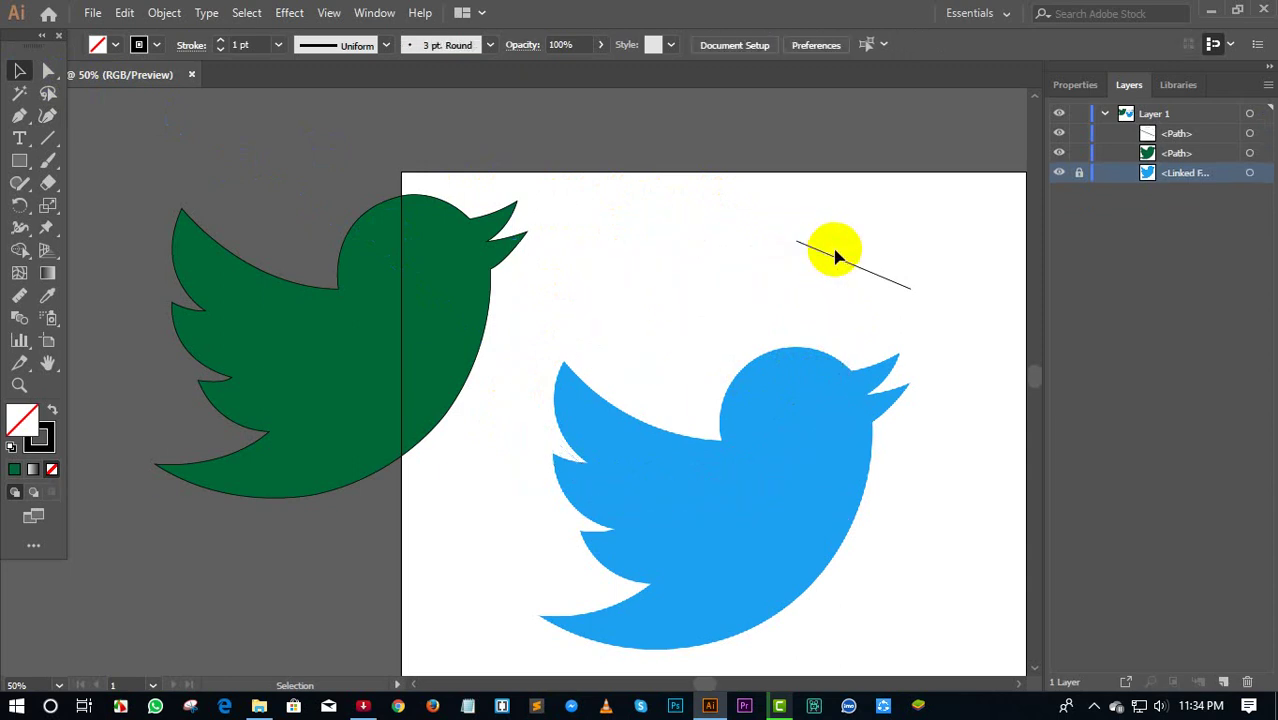
pyautogui.click(831, 260)
pyautogui.press('Delete')
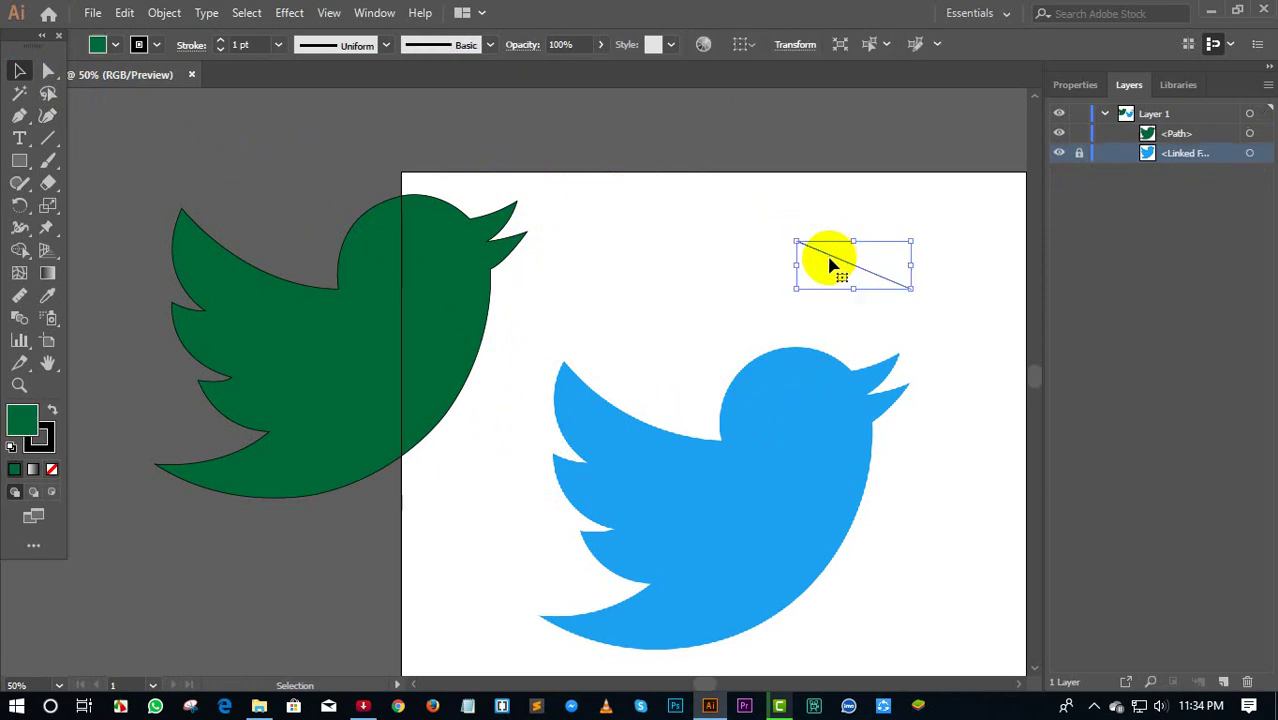
# Select and deselect the green bird, then toggle between the Pen and Selection tools
pyautogui.click(471, 251)
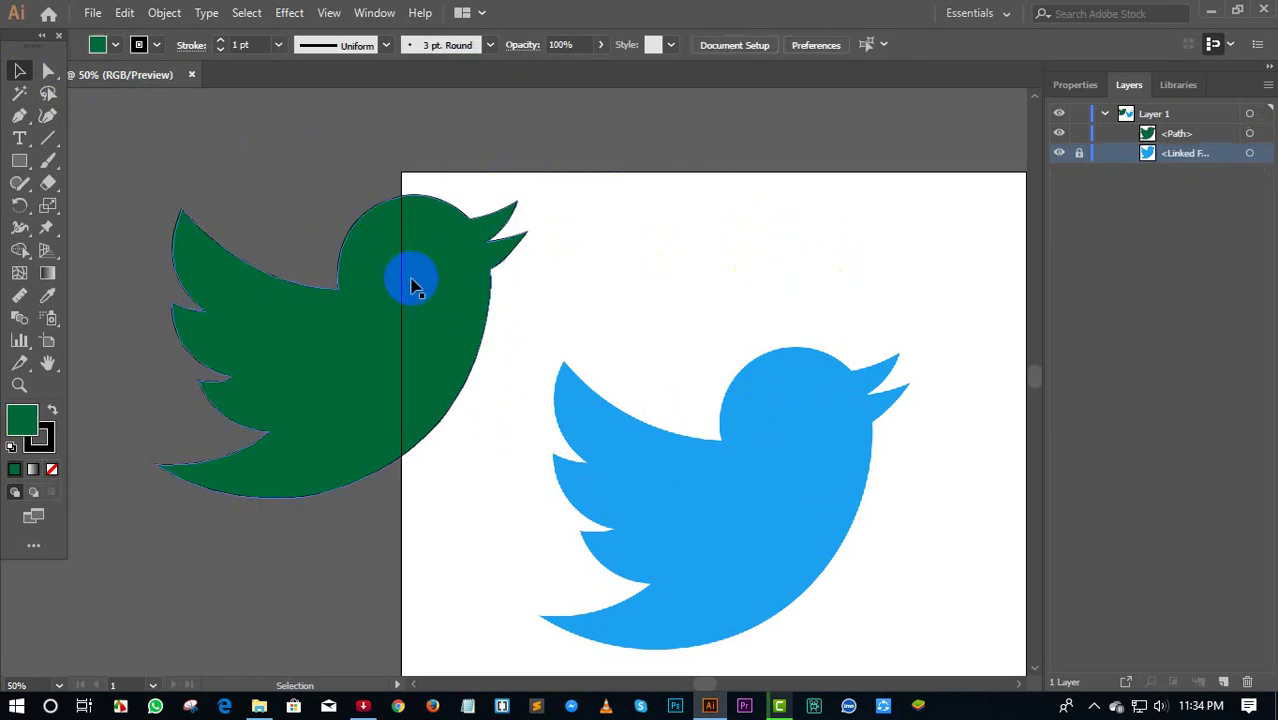
pyautogui.click(100, 200)
pyautogui.click(18, 118)
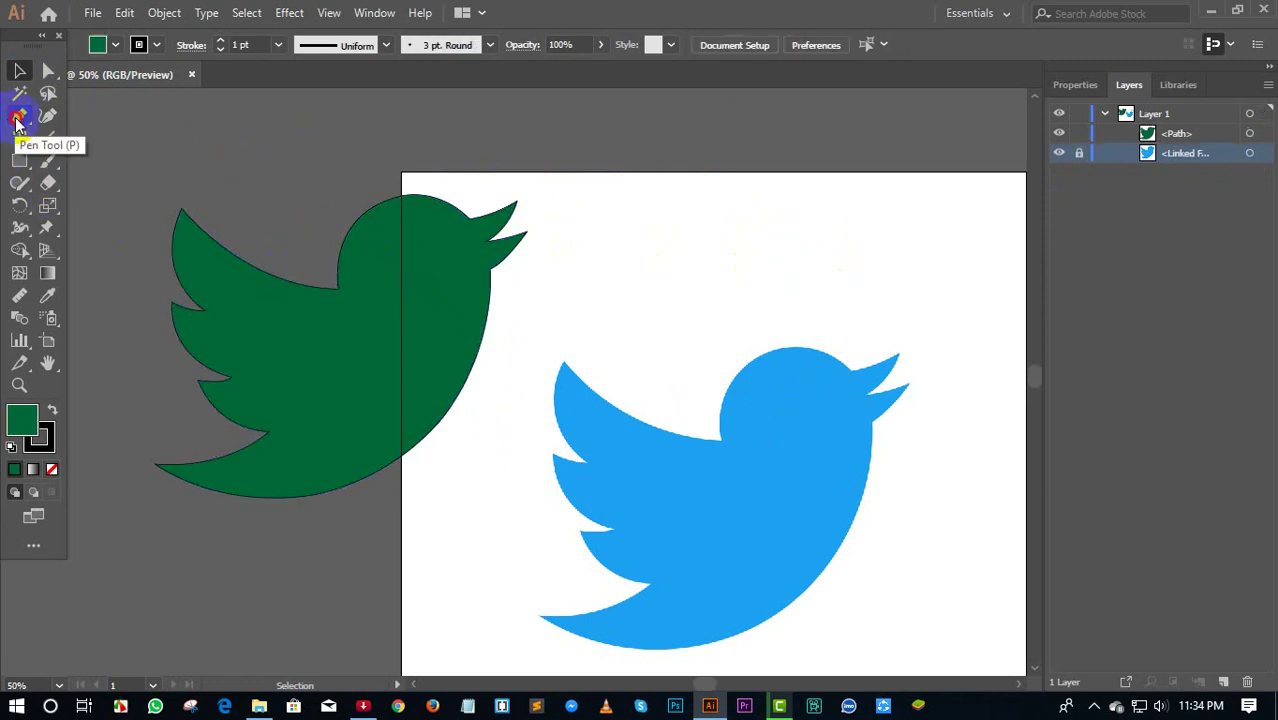
pyautogui.click(15, 71)
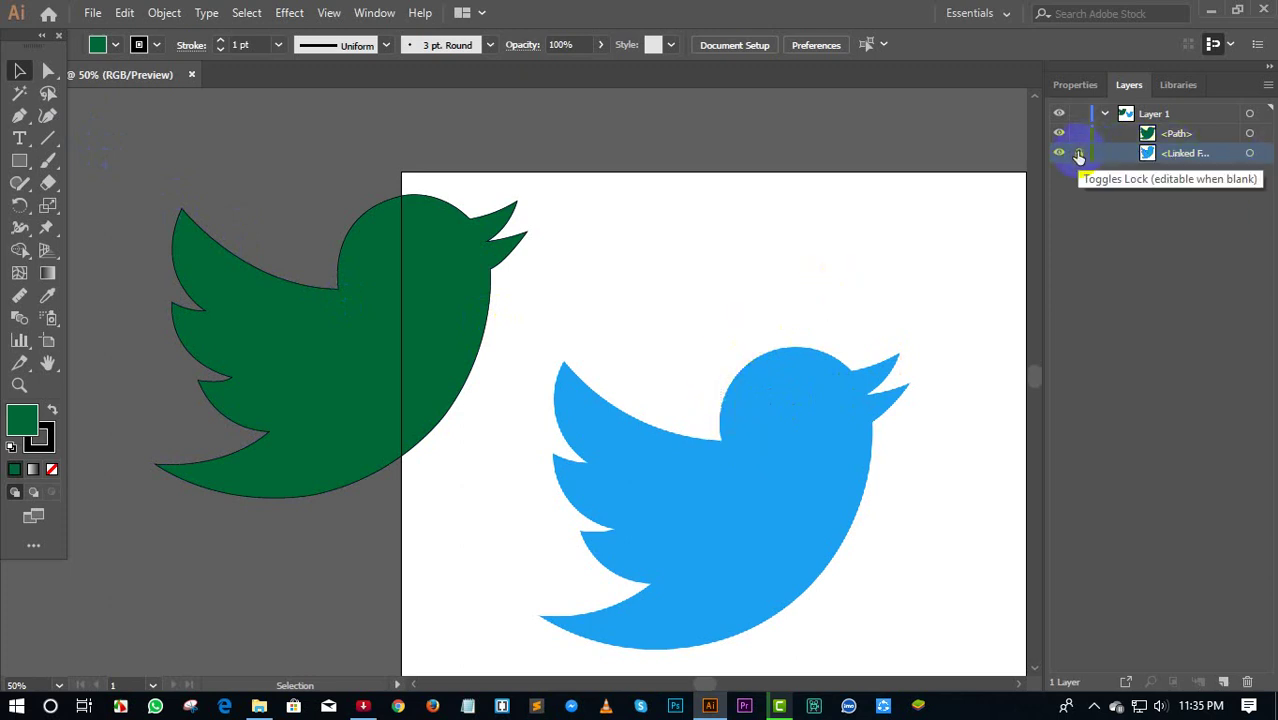
# Drag the green traced bird down and the blue original up so they sit level side by side
pyautogui.moveTo(428, 379)
pyautogui.mouseDown()
pyautogui.moveTo(417, 490)
pyautogui.moveTo(428, 486)
pyautogui.mouseUp()
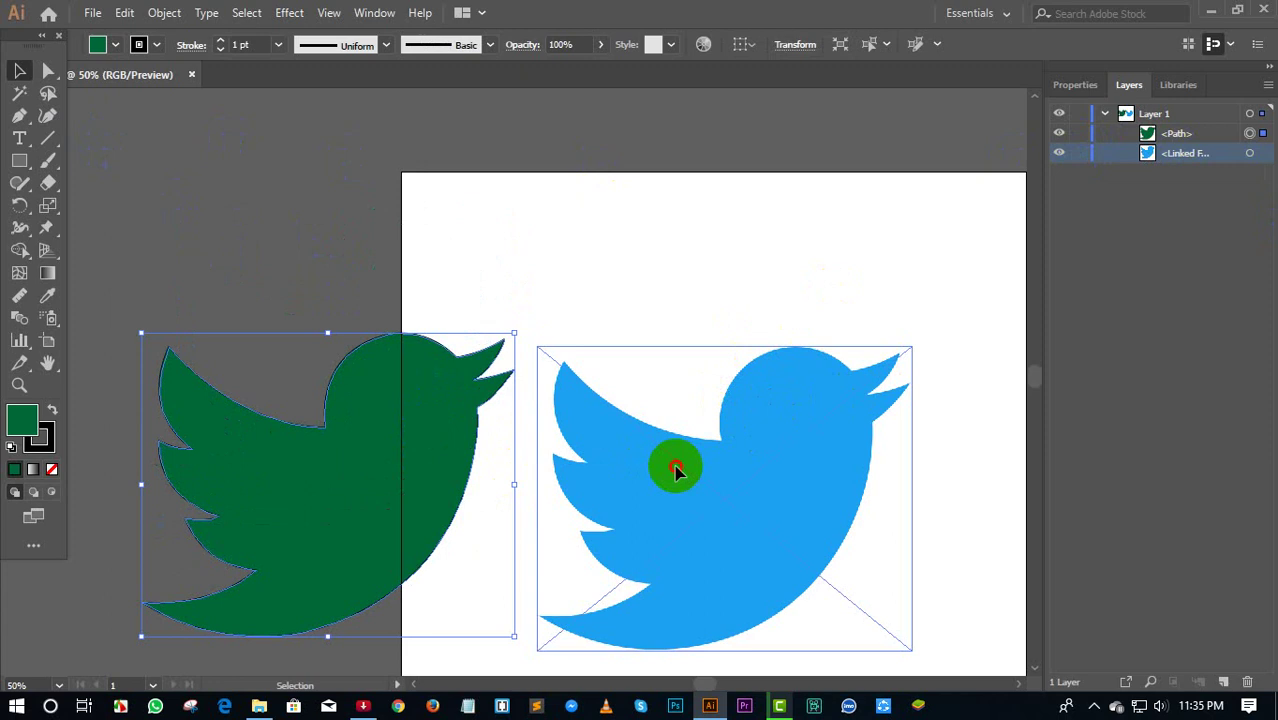
pyautogui.moveTo(675, 470); pyautogui.dragTo(676, 457)
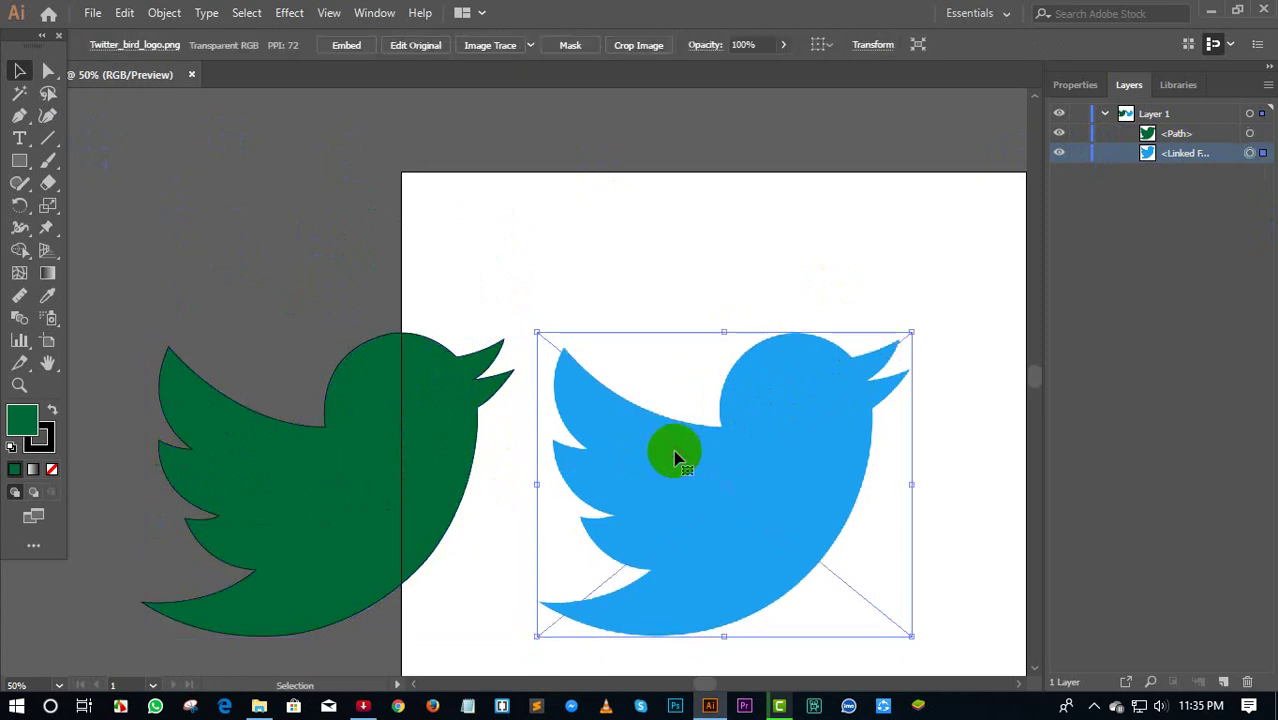